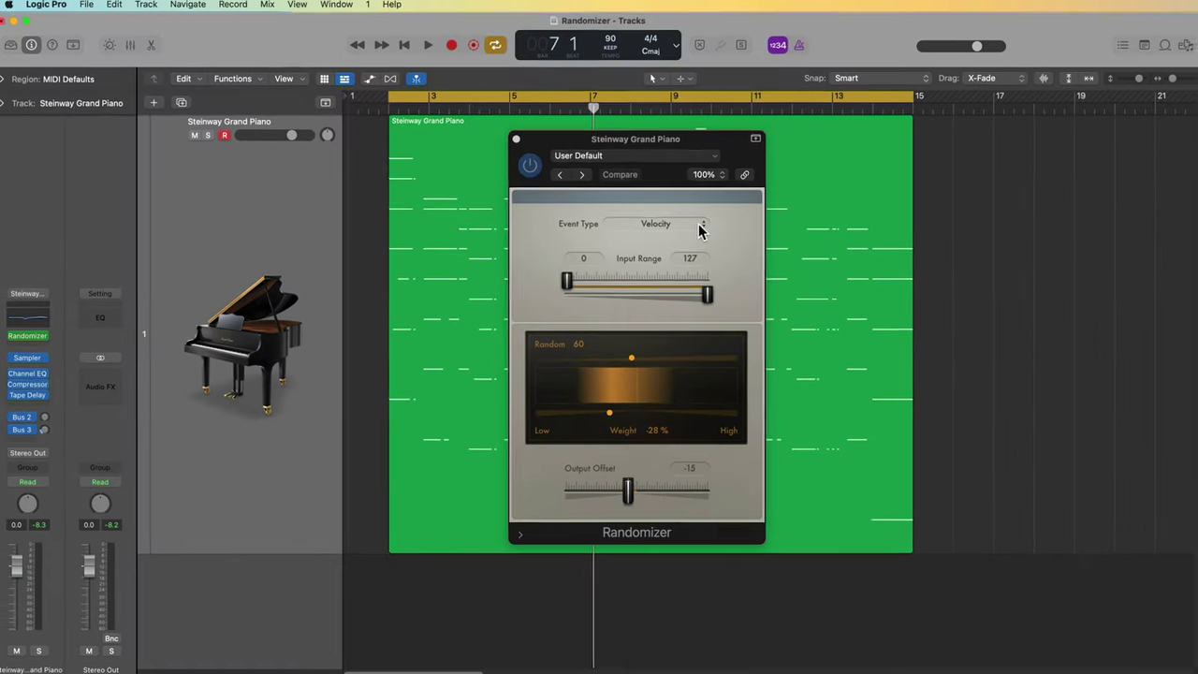
# Step: Open the Randomizer's Event Type popup menu to list the randomizable MIDI events
pyautogui.click(683, 168)
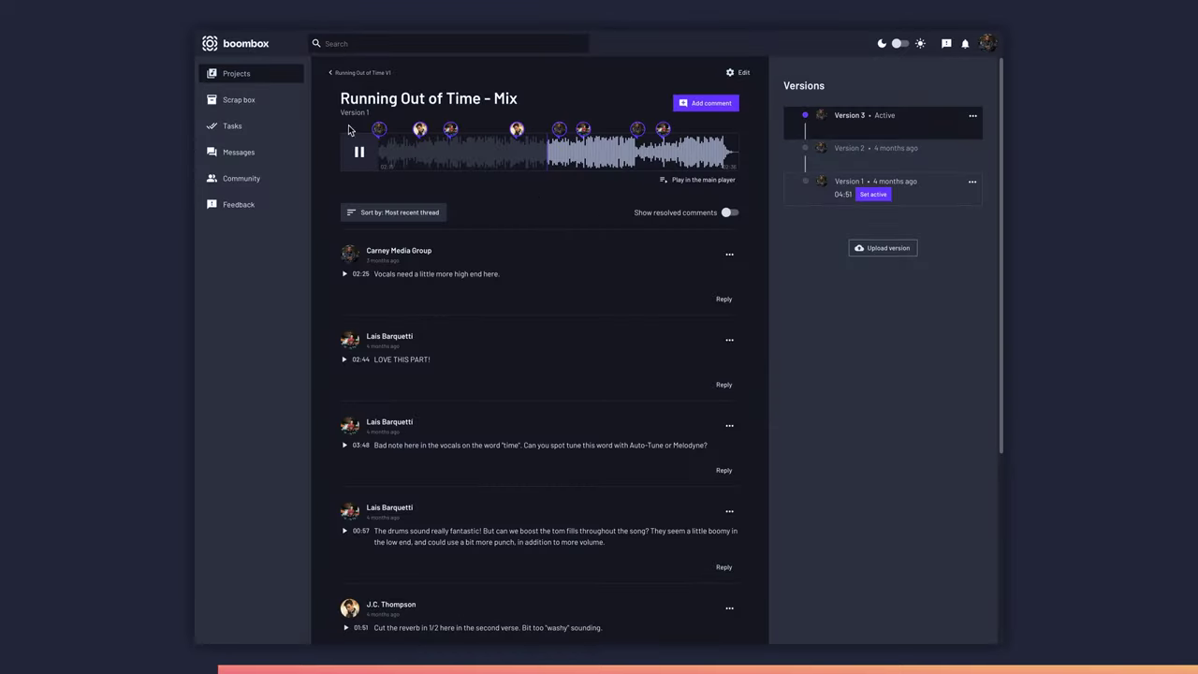
# Step: Upload the four EP tracks to Boombox and scroll down to the pricing plans
pyautogui.scroll(-5, 552, 314)
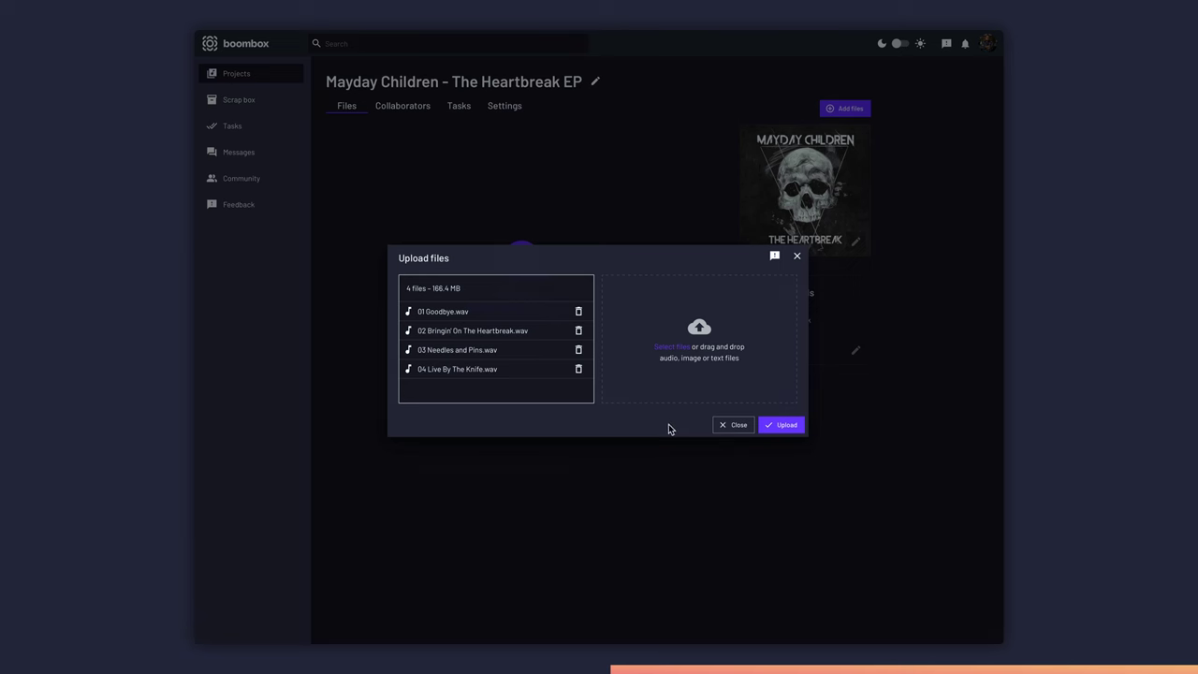
pyautogui.click(758, 426)
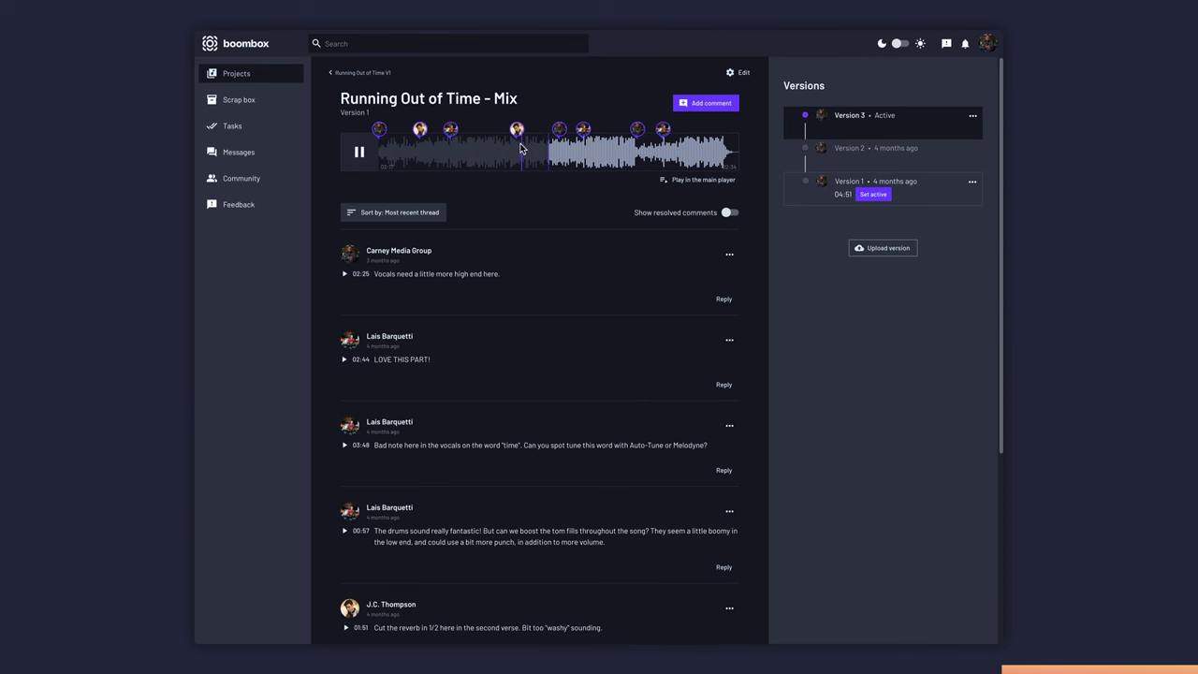
pyautogui.scroll(-4, 560, 202)
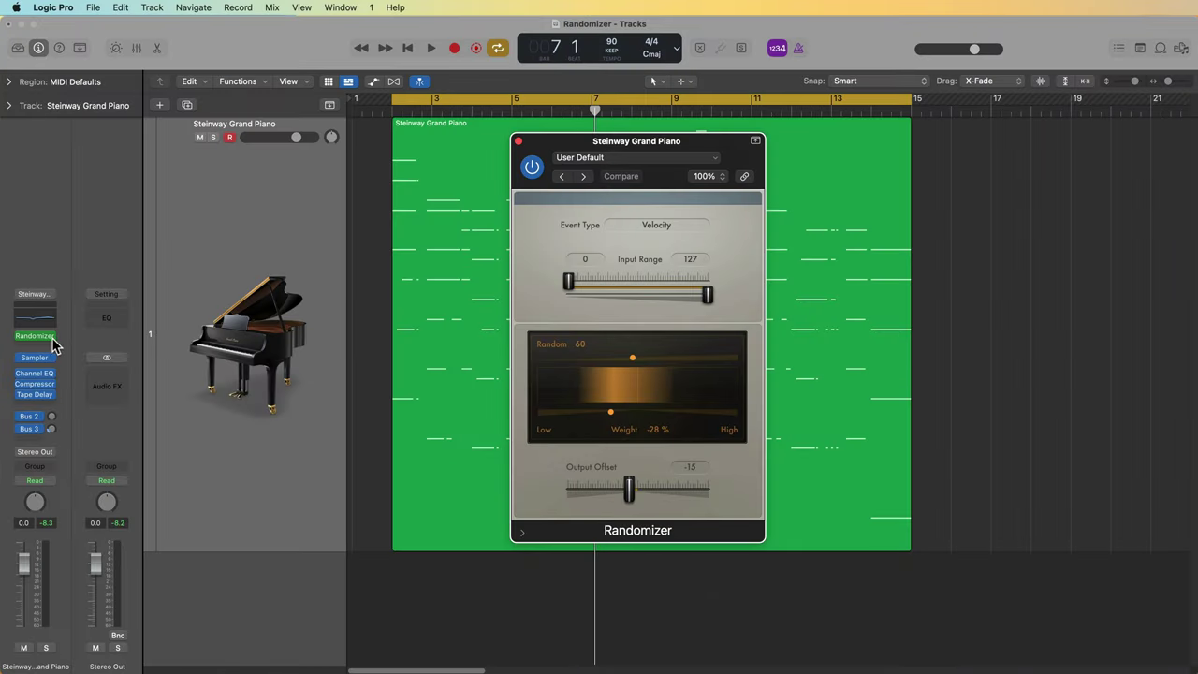
# Step: Load the Randomizer in the Steinway Grand Piano's MIDI FX slot and bypass it
pyautogui.click(53, 343)
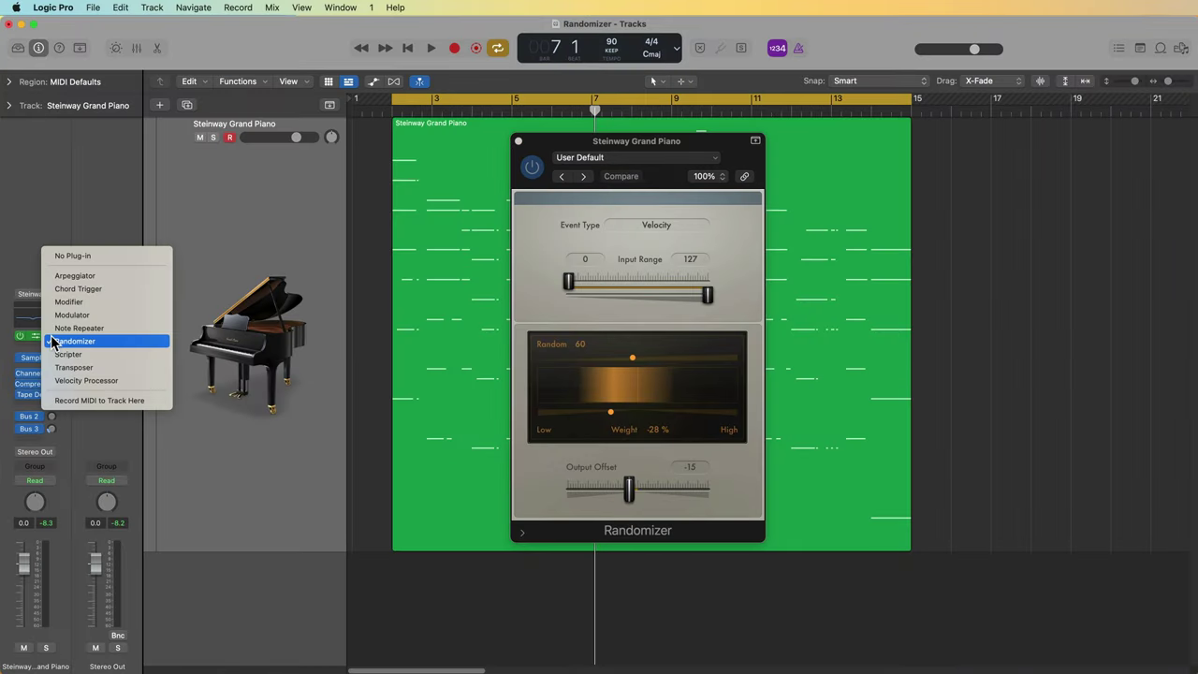
pyautogui.click(154, 342)
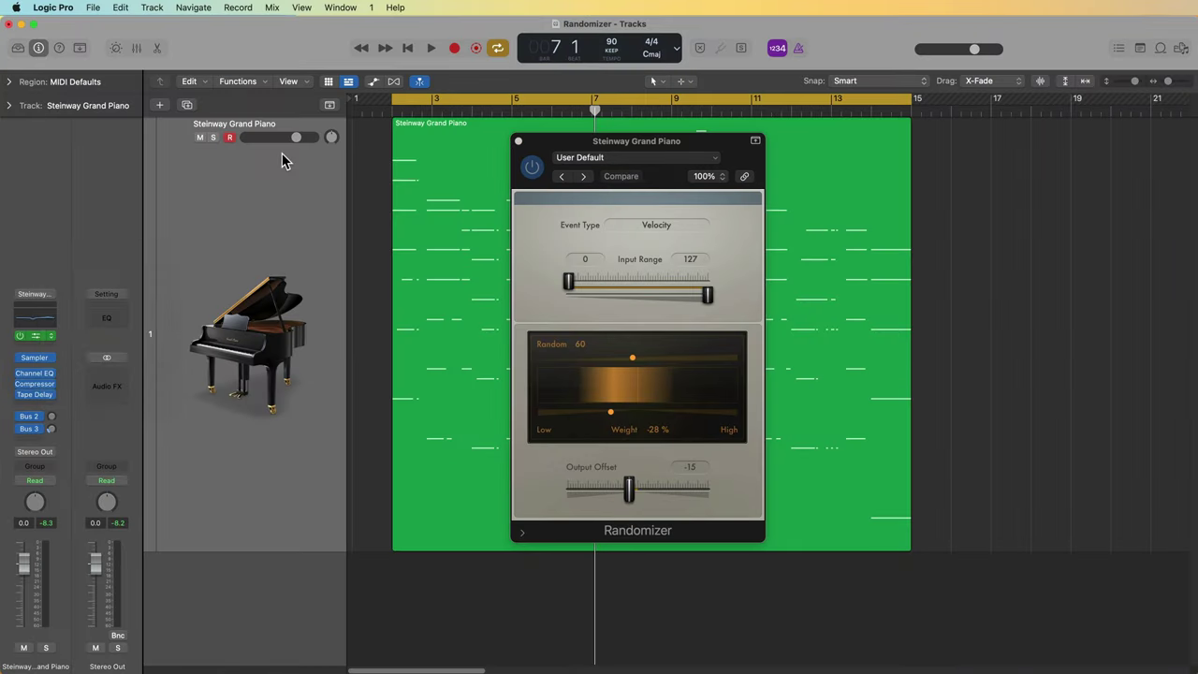
pyautogui.click(533, 166)
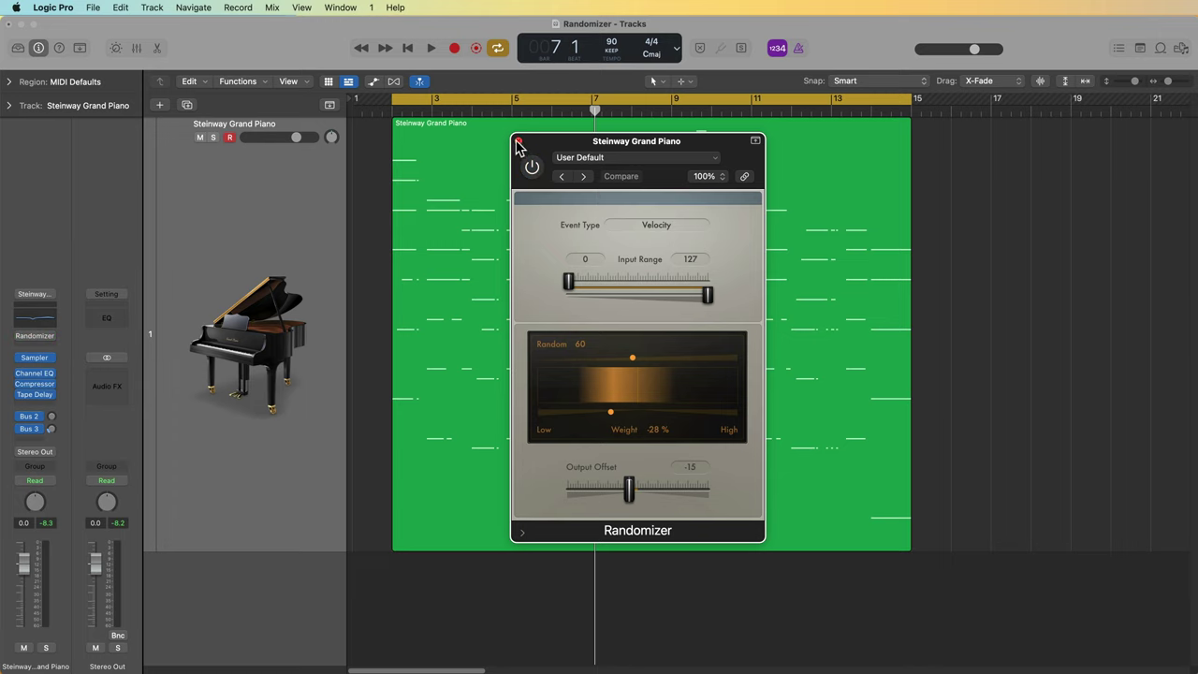
pyautogui.click(520, 142)
# Step: Open the piano region in the Piano Roll and play it without randomization
pyautogui.doubleClick(524, 328)
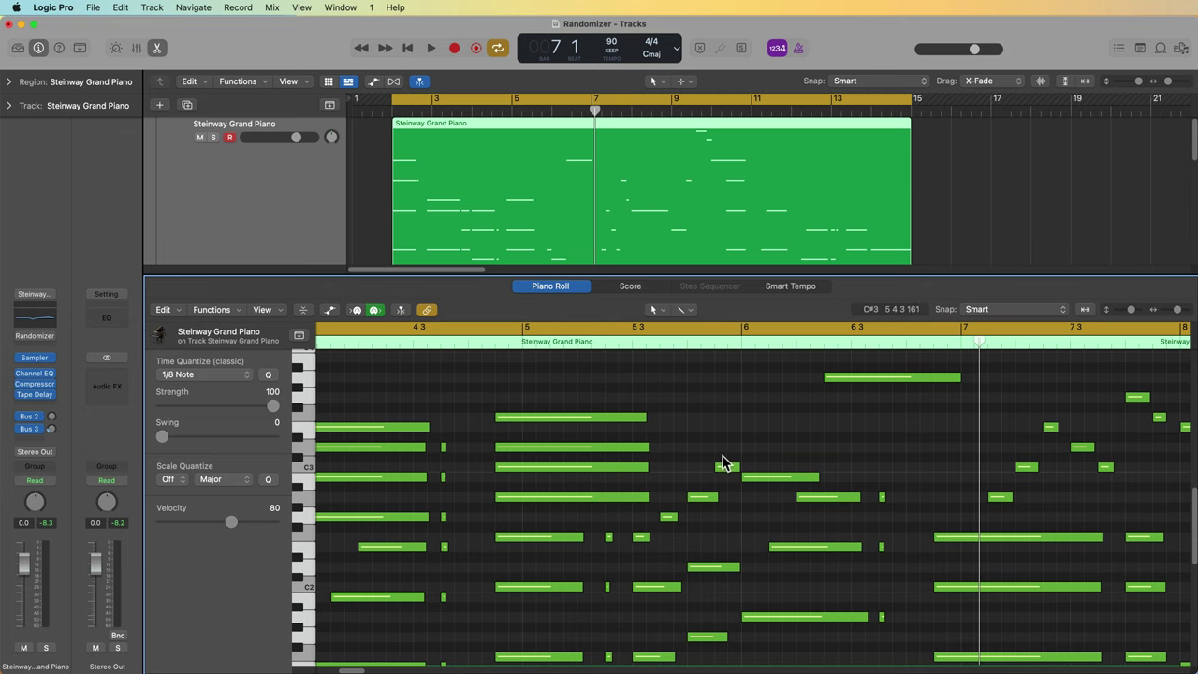
pyautogui.hscroll(1, 717, 465)
pyautogui.scroll(5, 723, 468)
pyautogui.scroll(-4, 720, 468)
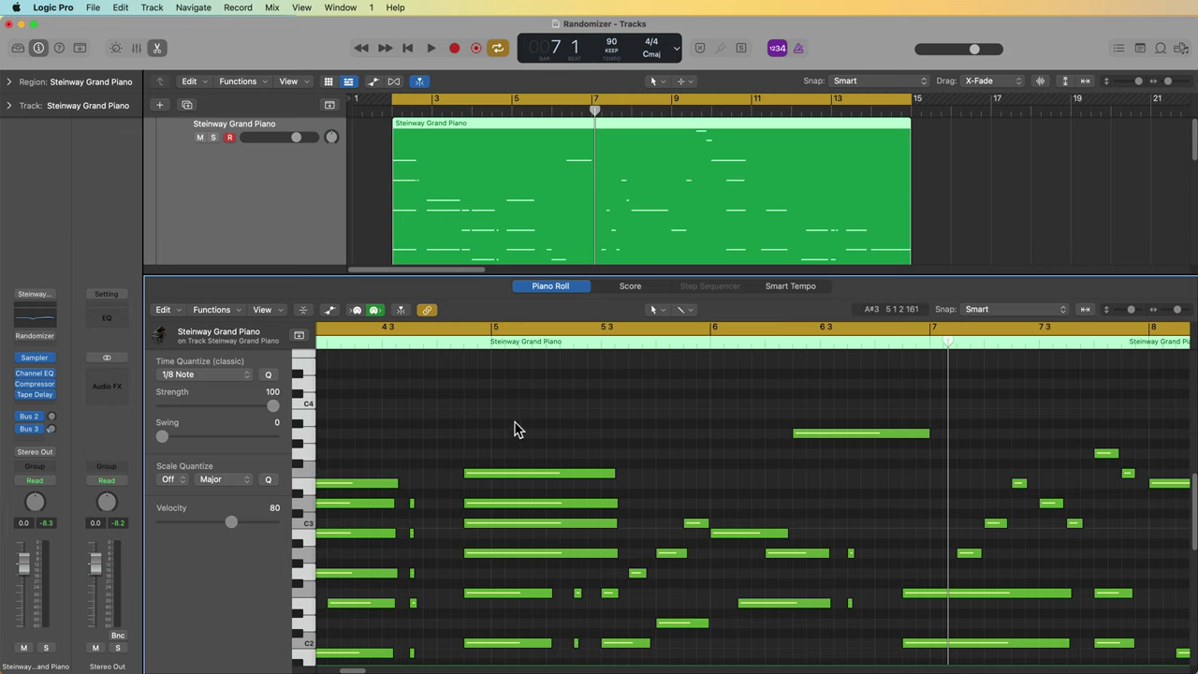
pyautogui.hscroll(-3, 514, 428)
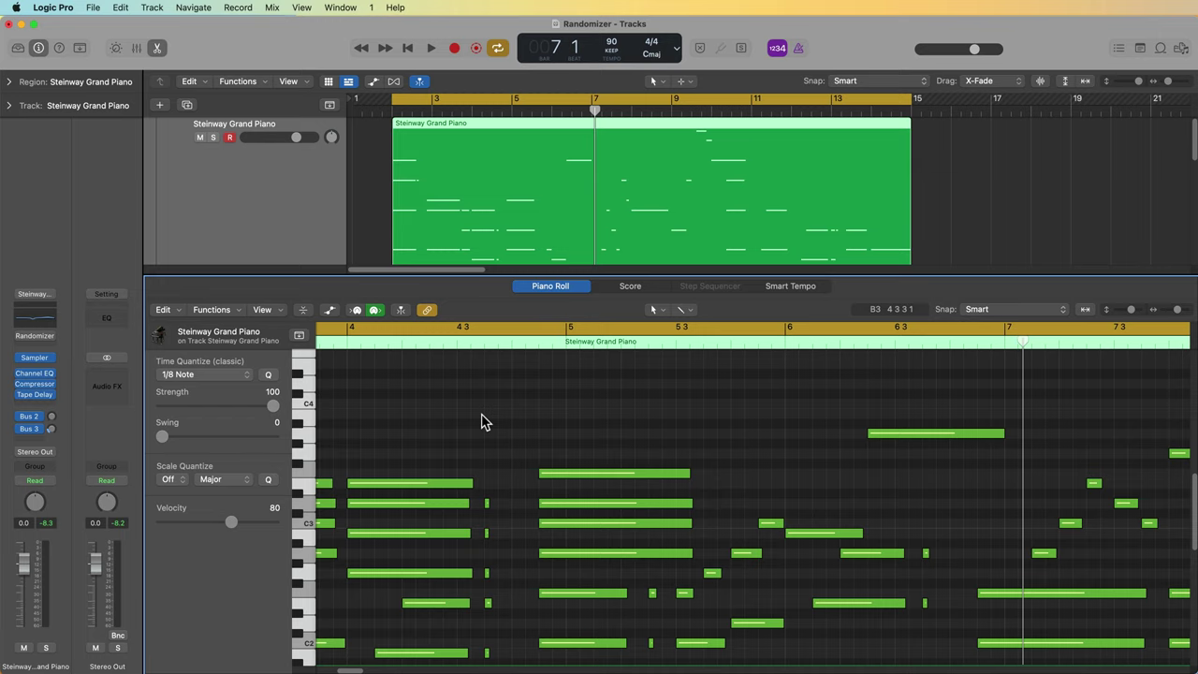
pyautogui.moveTo(30, 365)
pyautogui.press('space')
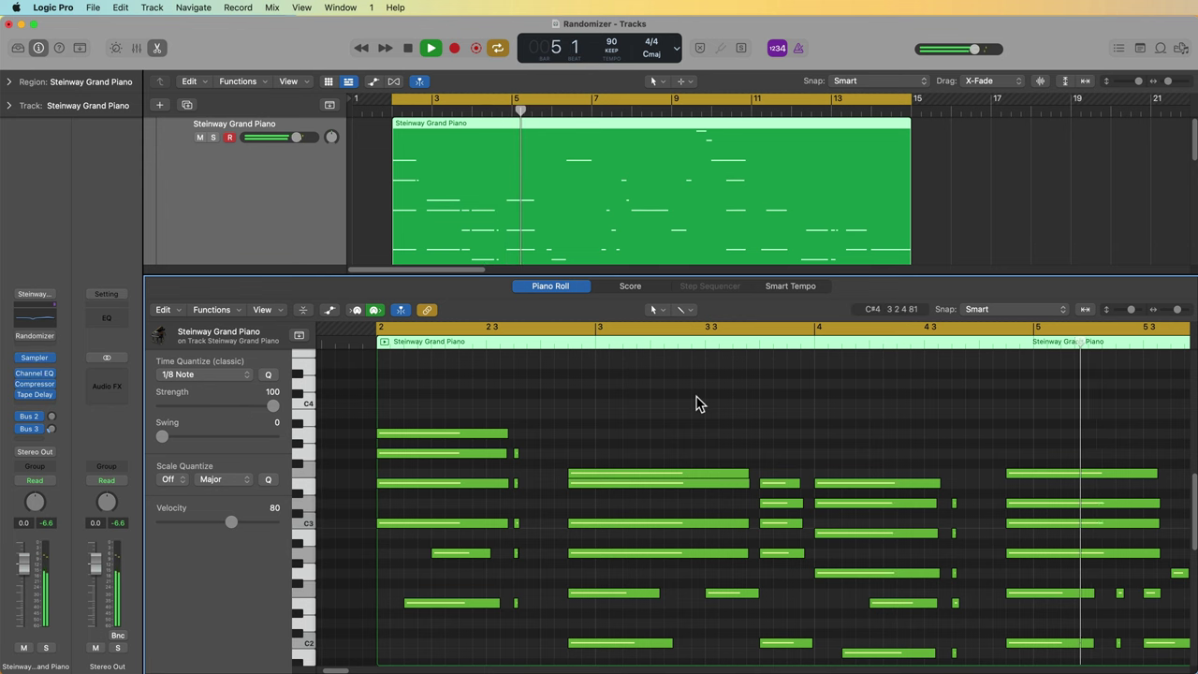
# Step: Zoom the Piano Roll to fit the region, stop playback, and reopen the Randomizer window
pyautogui.press('z')
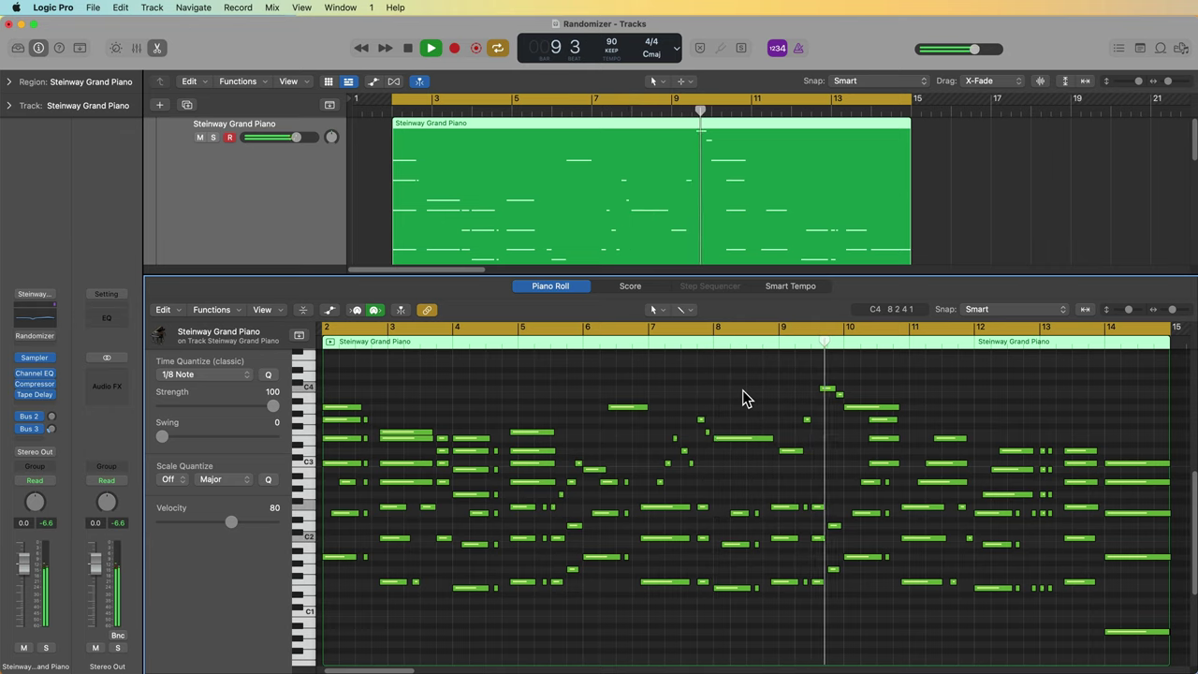
pyautogui.press('space')
pyautogui.click(34, 335)
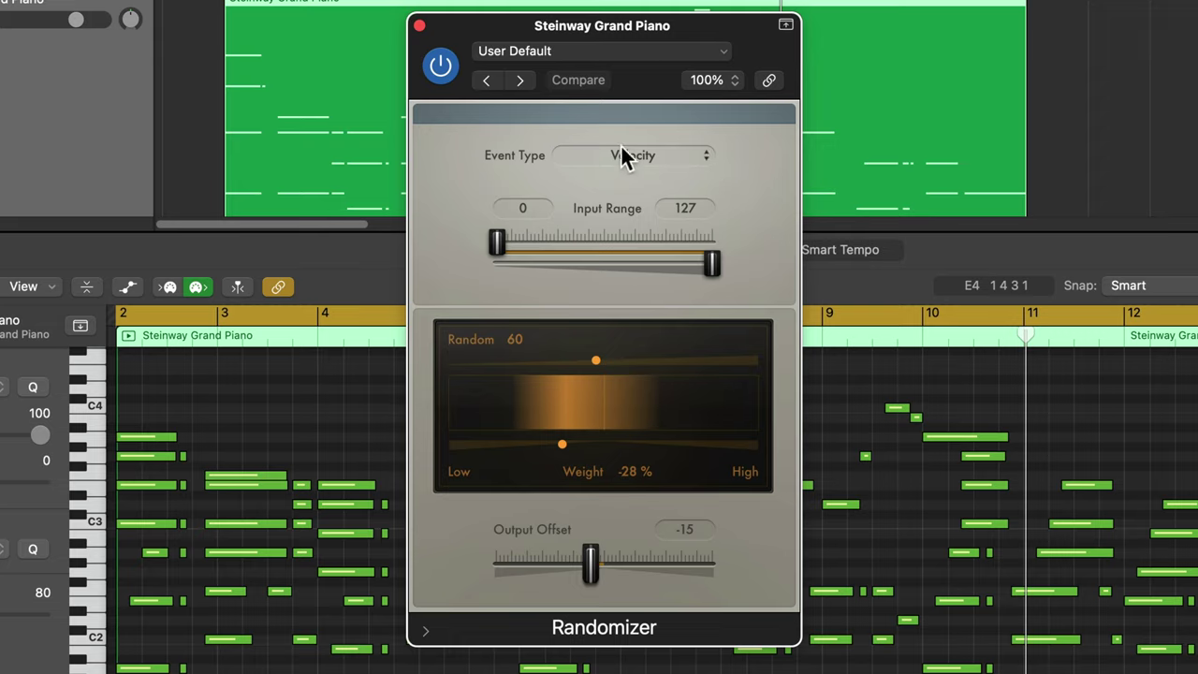
pyautogui.click(673, 156)
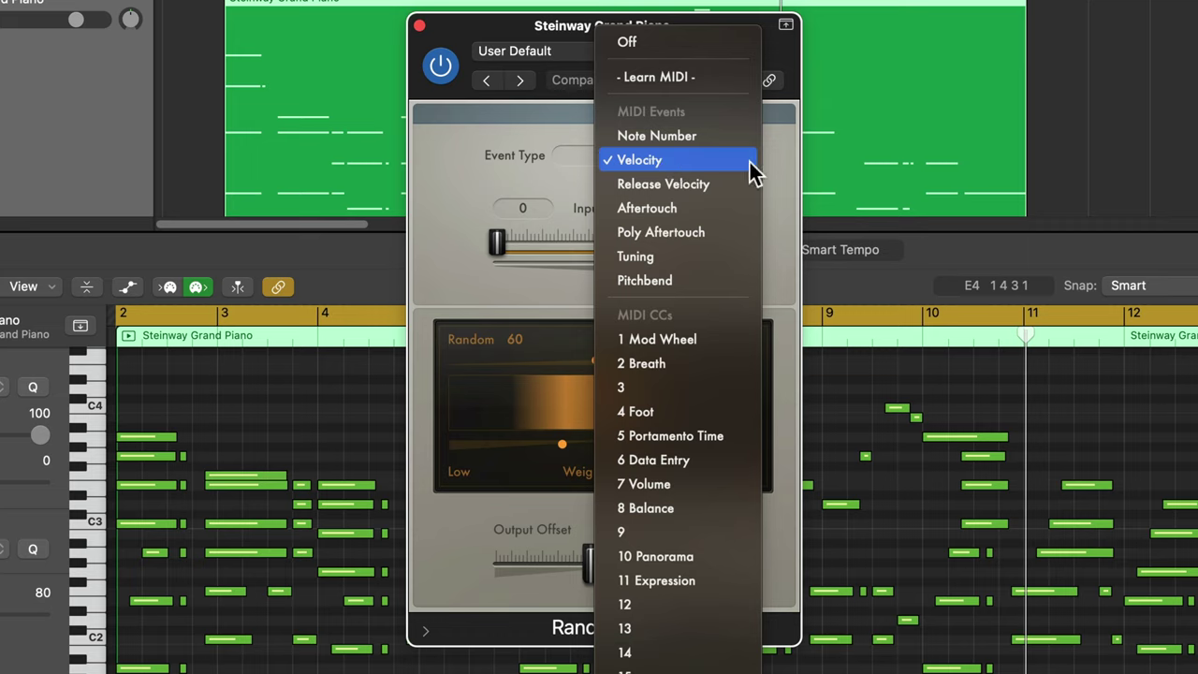
pyautogui.click(673, 163)
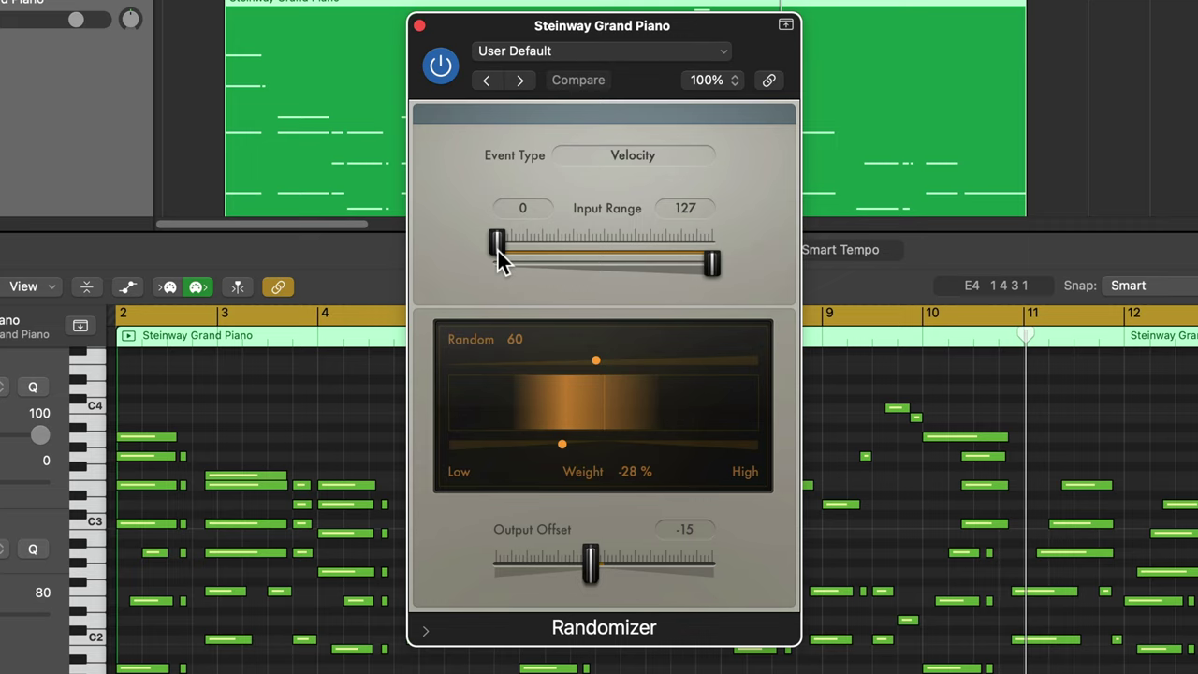
pyautogui.moveTo(499, 239); pyautogui.dragTo(626, 244)
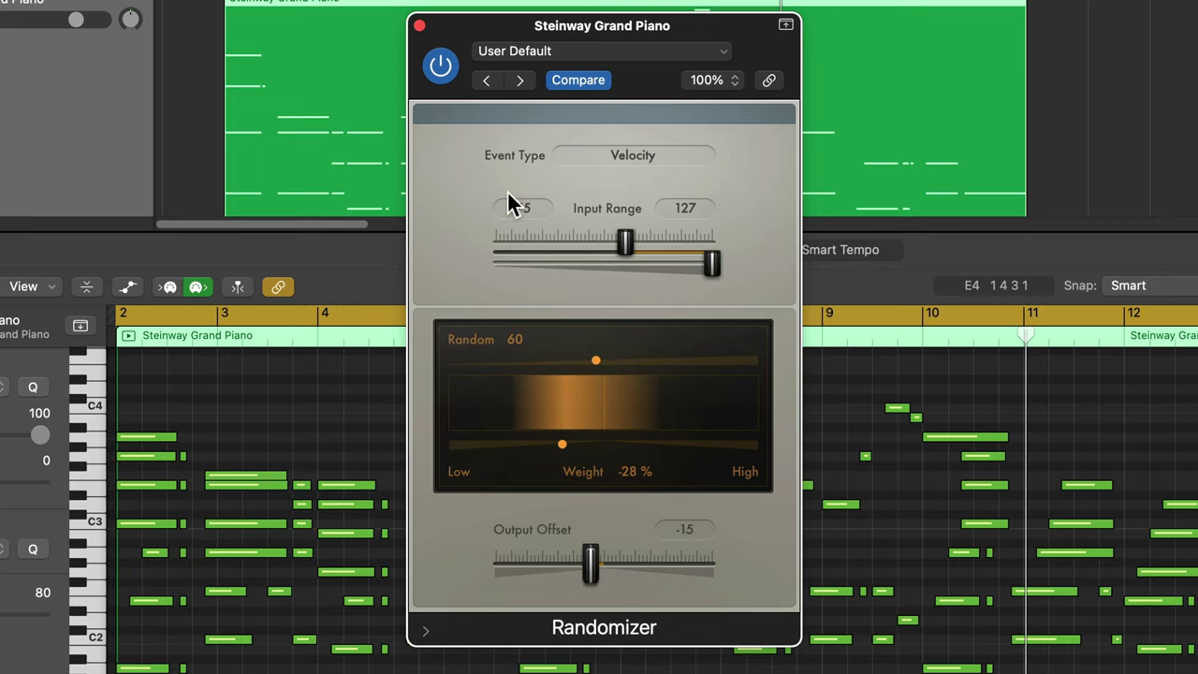
pyautogui.moveTo(623, 243); pyautogui.dragTo(475, 252)
pyautogui.moveTo(710, 269); pyautogui.dragTo(612, 281)
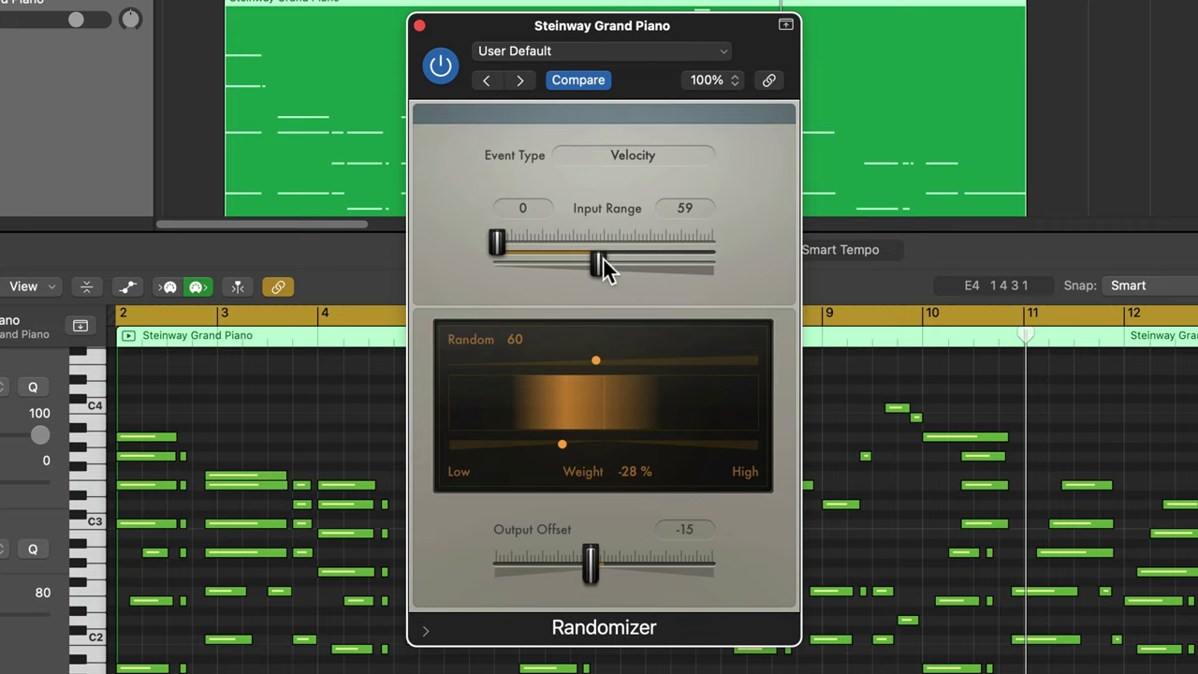
pyautogui.moveTo(602, 265); pyautogui.dragTo(760, 277)
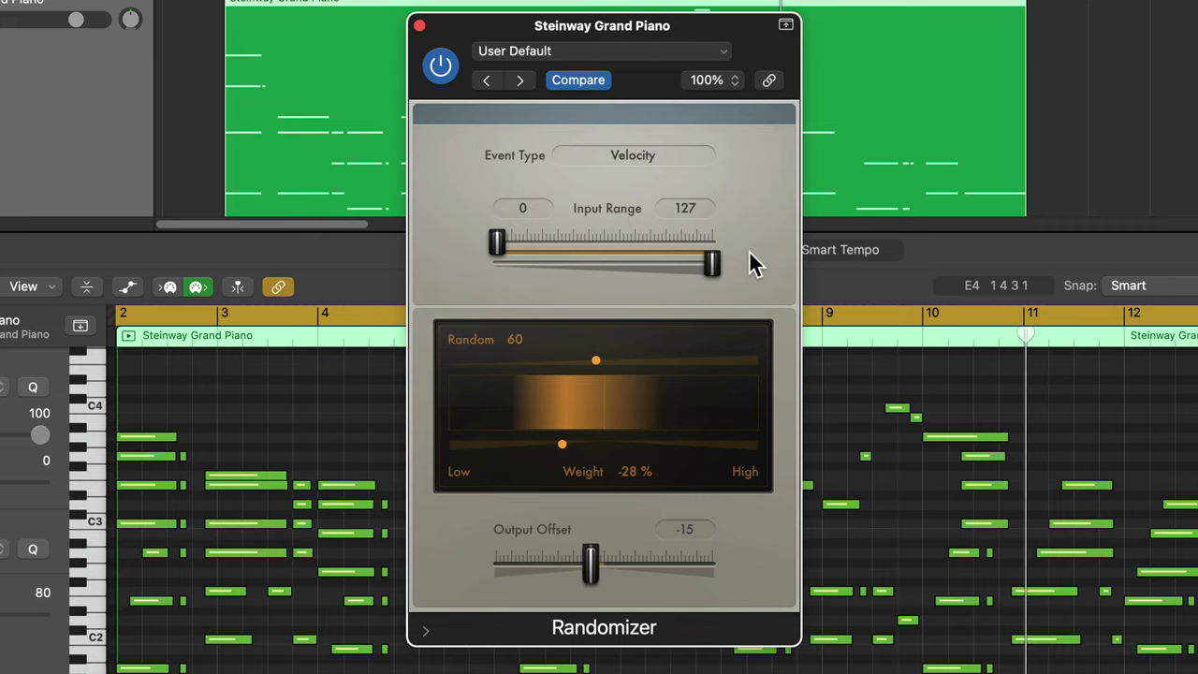
# Step: Set Random to 127, Weight to 0% and Output Offset to 0, then play the region
pyautogui.moveTo(597, 362); pyautogui.dragTo(695, 389)
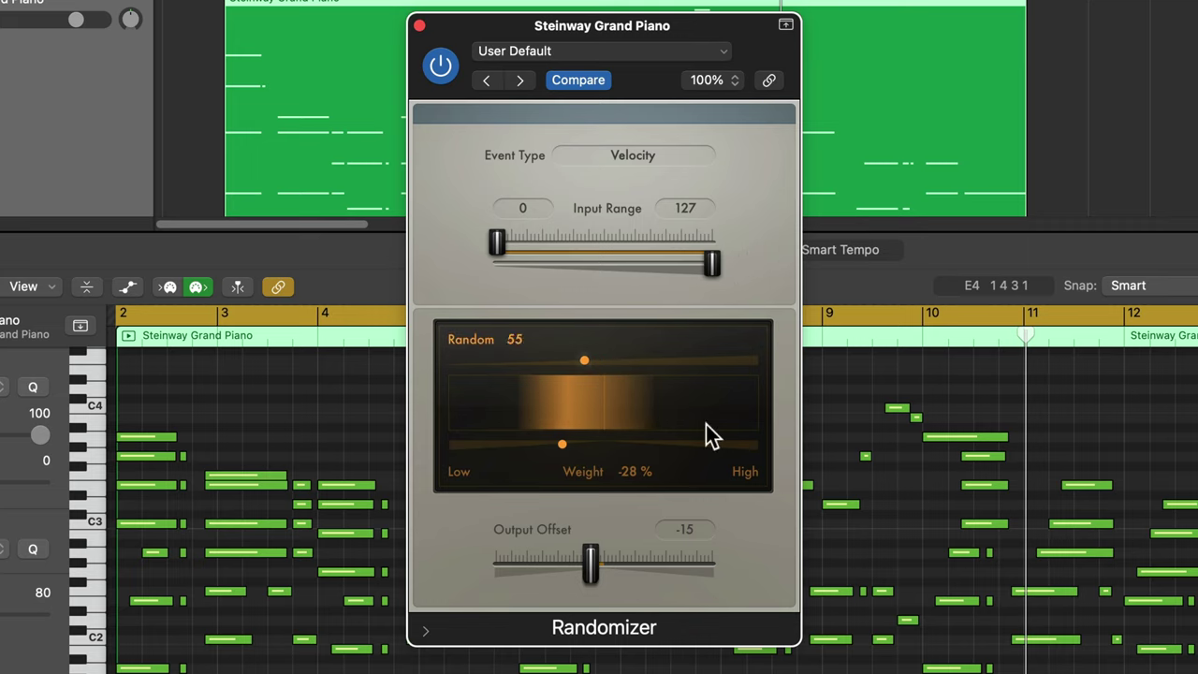
pyautogui.moveTo(754, 416); pyautogui.dragTo(805, 396)
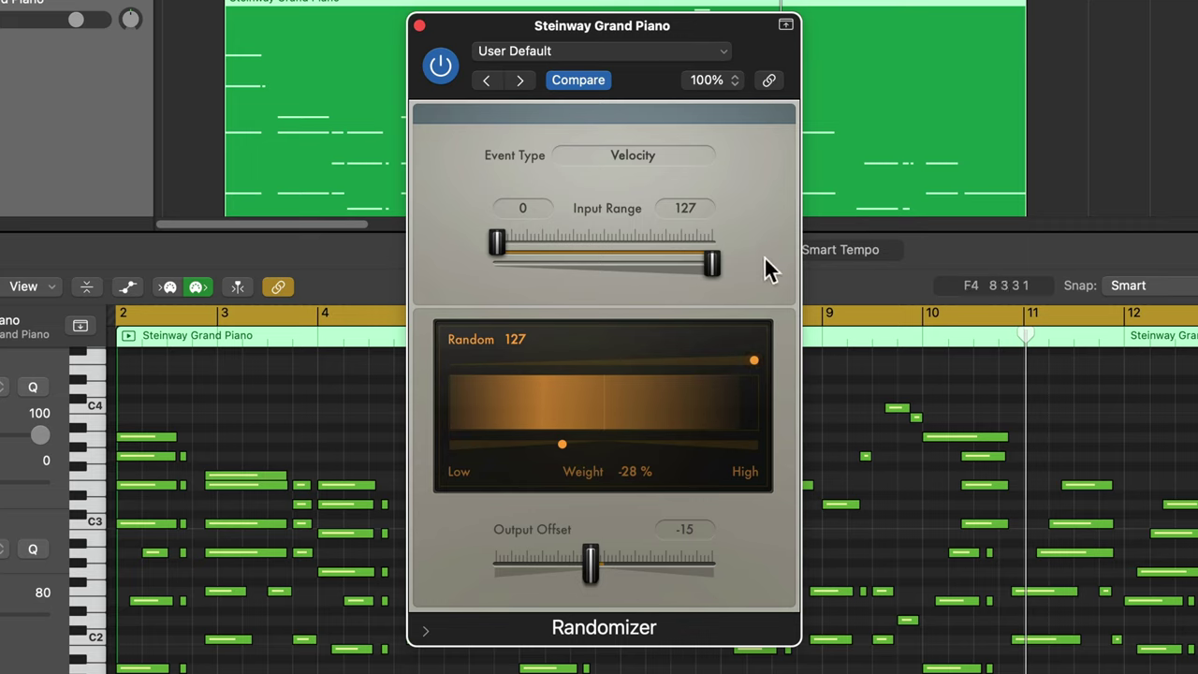
pyautogui.keyDown('alt'); pyautogui.click(563, 448); pyautogui.keyUp('alt')
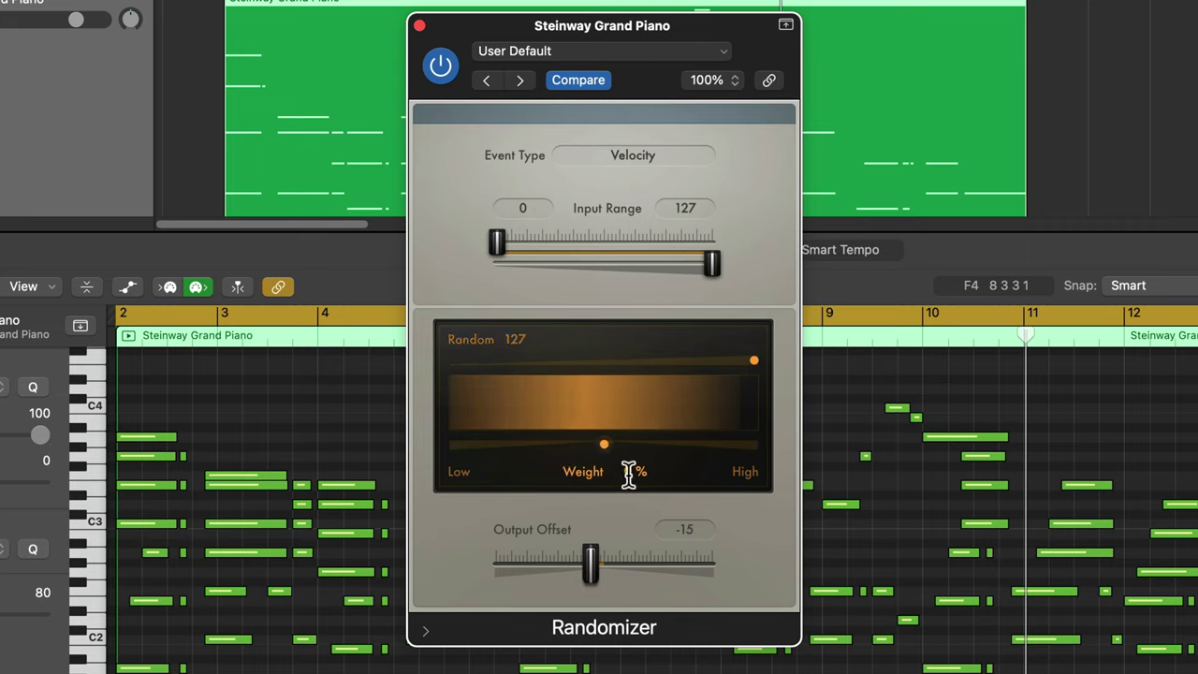
pyautogui.keyDown('alt'); pyautogui.click(584, 573); pyautogui.keyUp('alt')
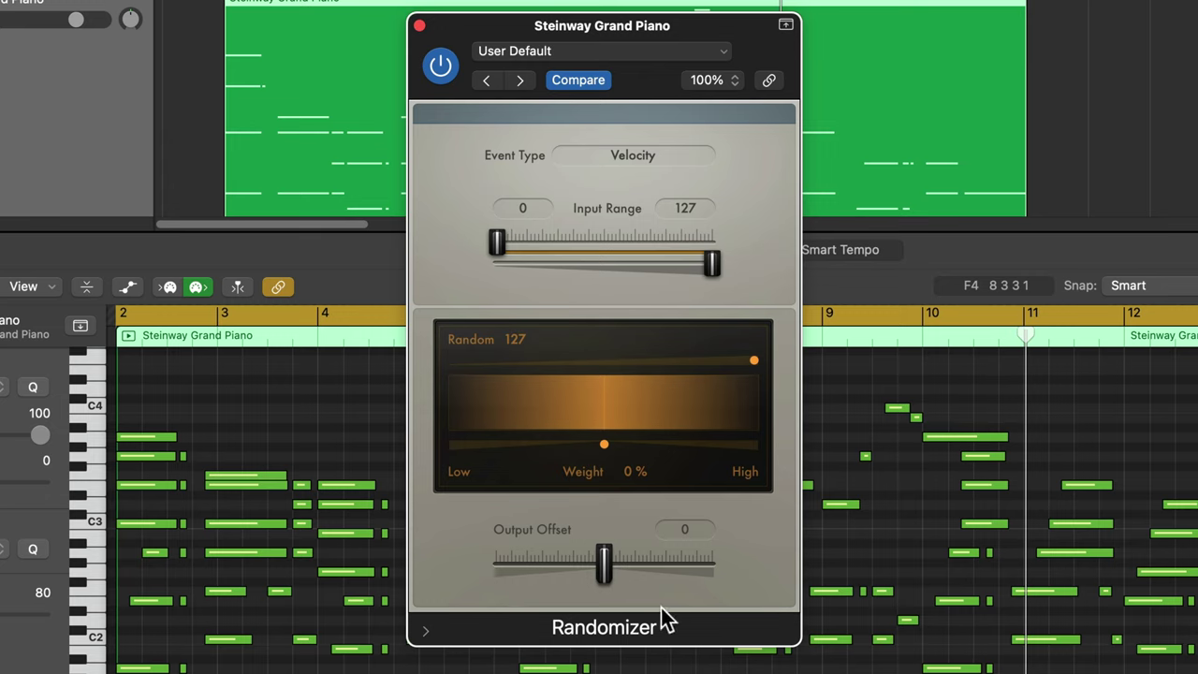
pyautogui.press('space')
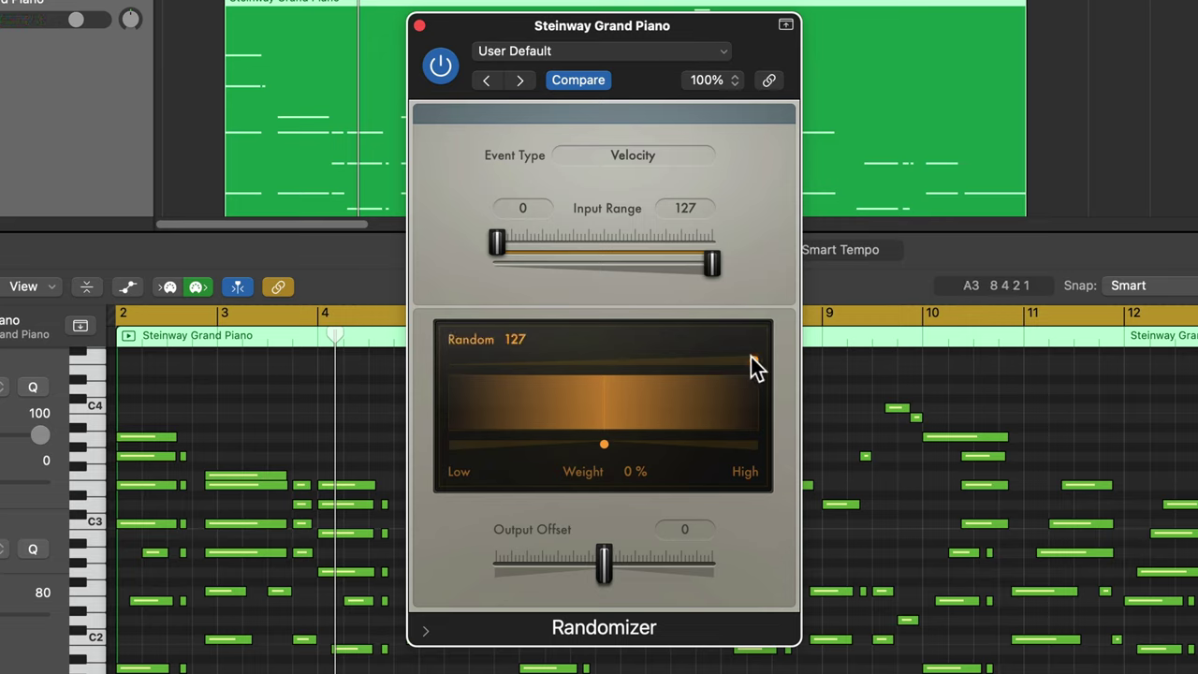
# Step: Drop Random to 33, replay the region, and settle Weight at -29%
pyautogui.moveTo(752, 358); pyautogui.dragTo(524, 561)
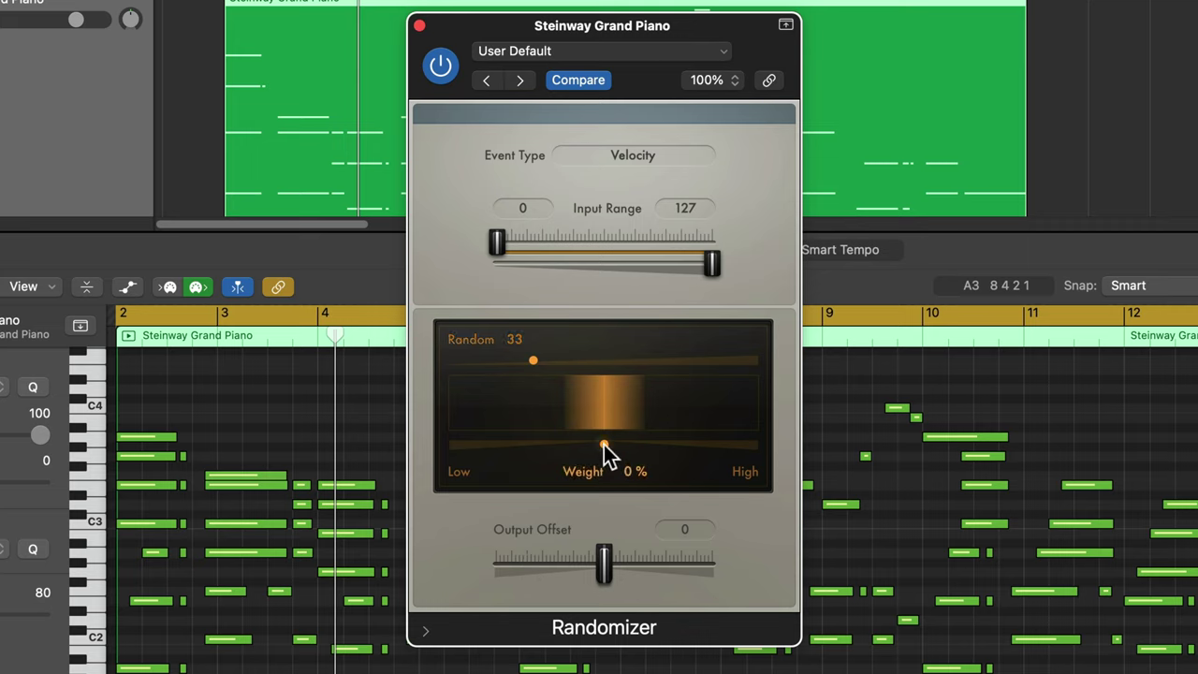
pyautogui.moveTo(604, 445); pyautogui.dragTo(539, 554)
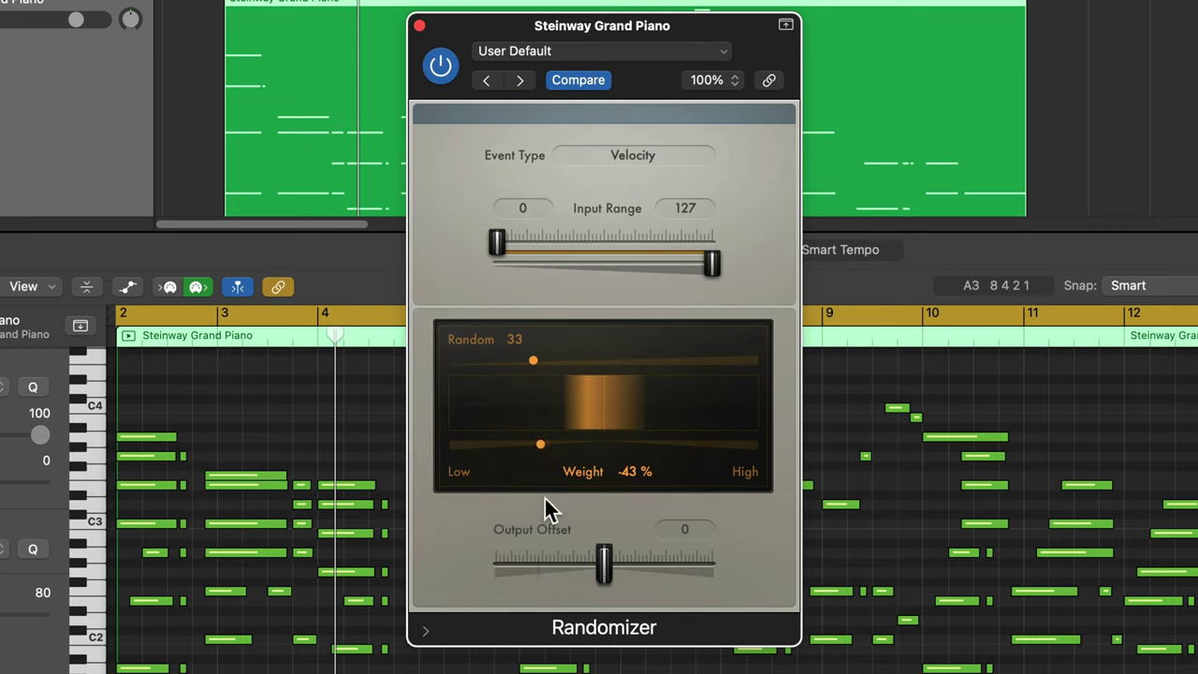
pyautogui.press('Return')
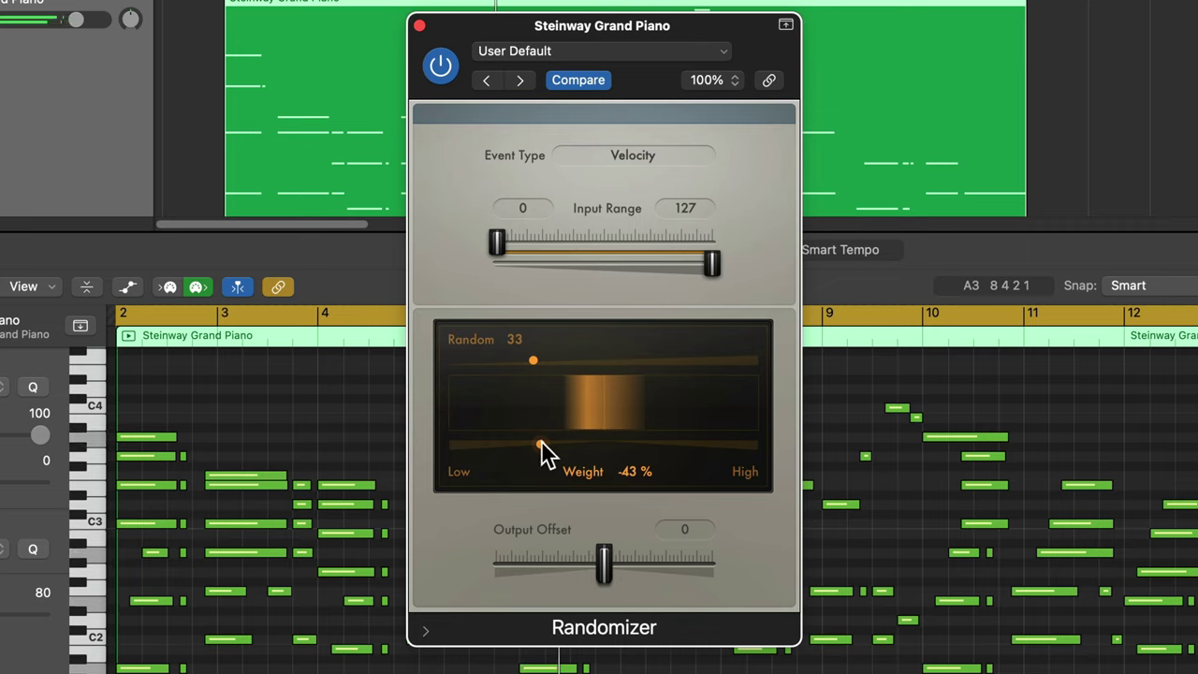
pyautogui.moveTo(542, 445); pyautogui.dragTo(683, 465)
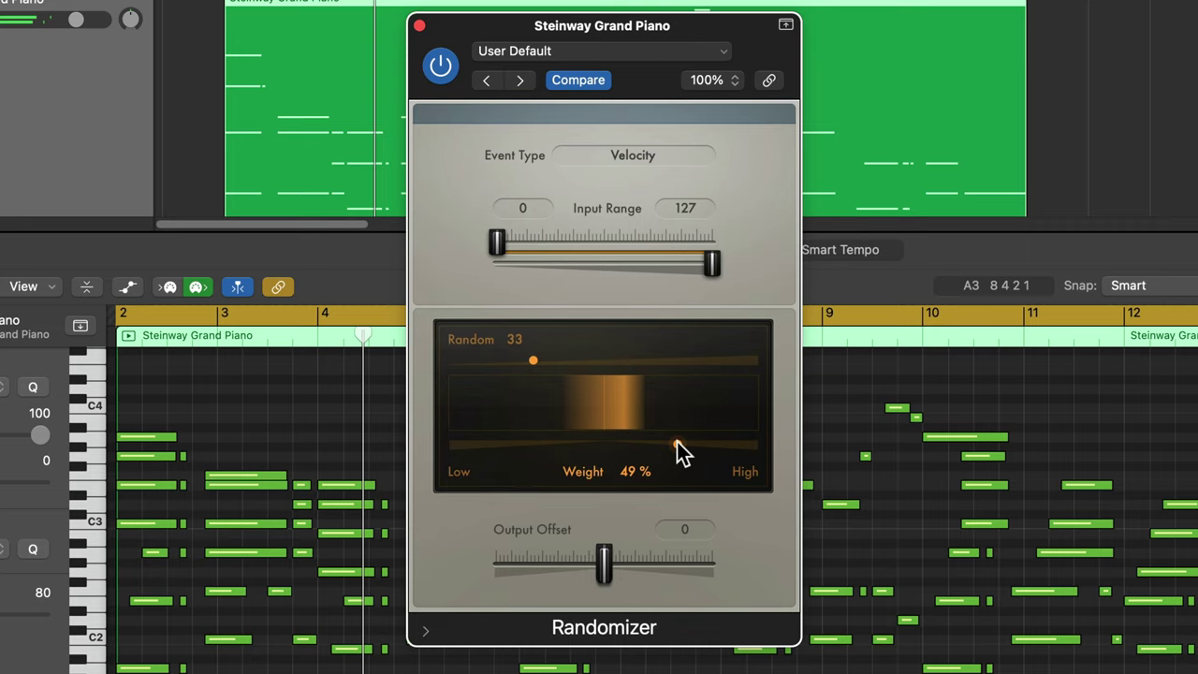
pyautogui.moveTo(681, 439); pyautogui.dragTo(558, 489)
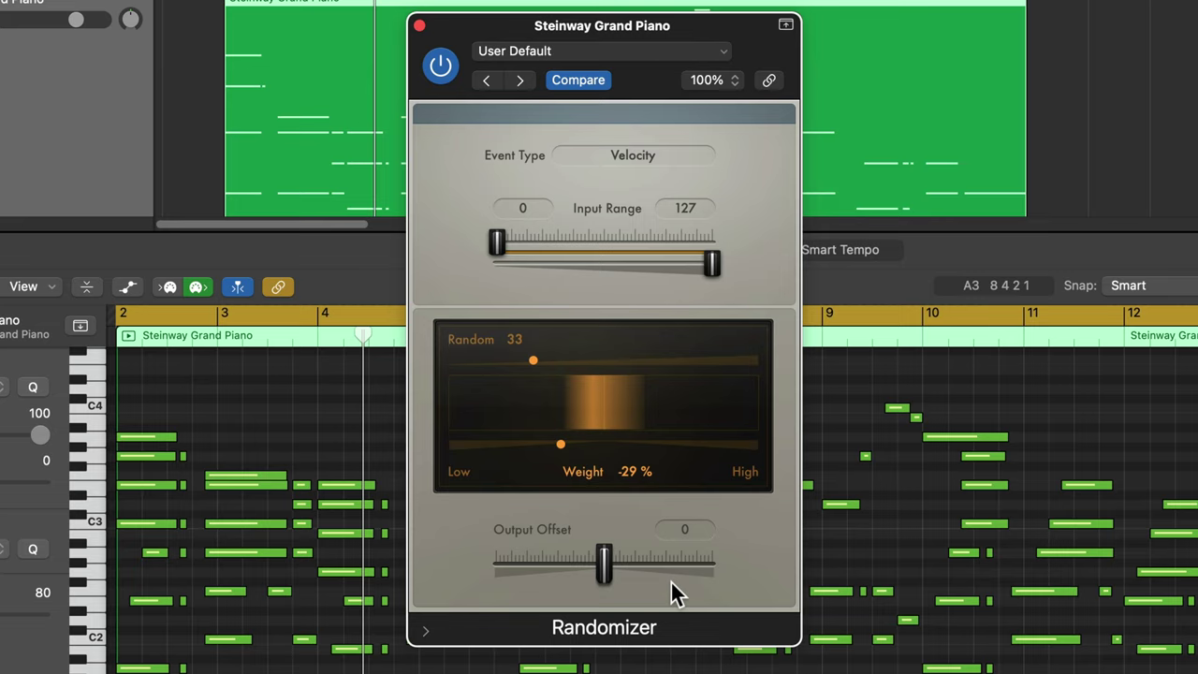
# Step: Sweep the Output Offset up and down to hear the velocities shift
pyautogui.moveTo(601, 567)
pyautogui.mouseDown()
pyautogui.moveTo(614, 564)
pyautogui.moveTo(569, 564)
pyautogui.moveTo(618, 559)
pyautogui.mouseUp()
pyautogui.press('super+z')
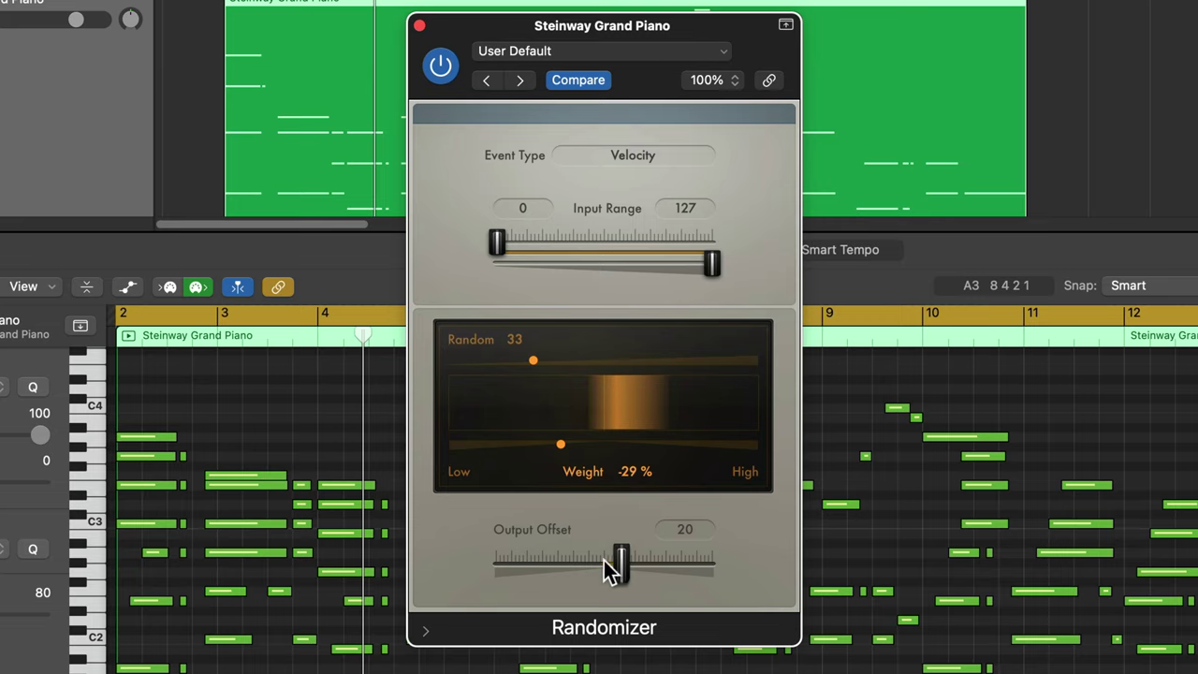
pyautogui.moveTo(623, 565); pyautogui.dragTo(579, 555)
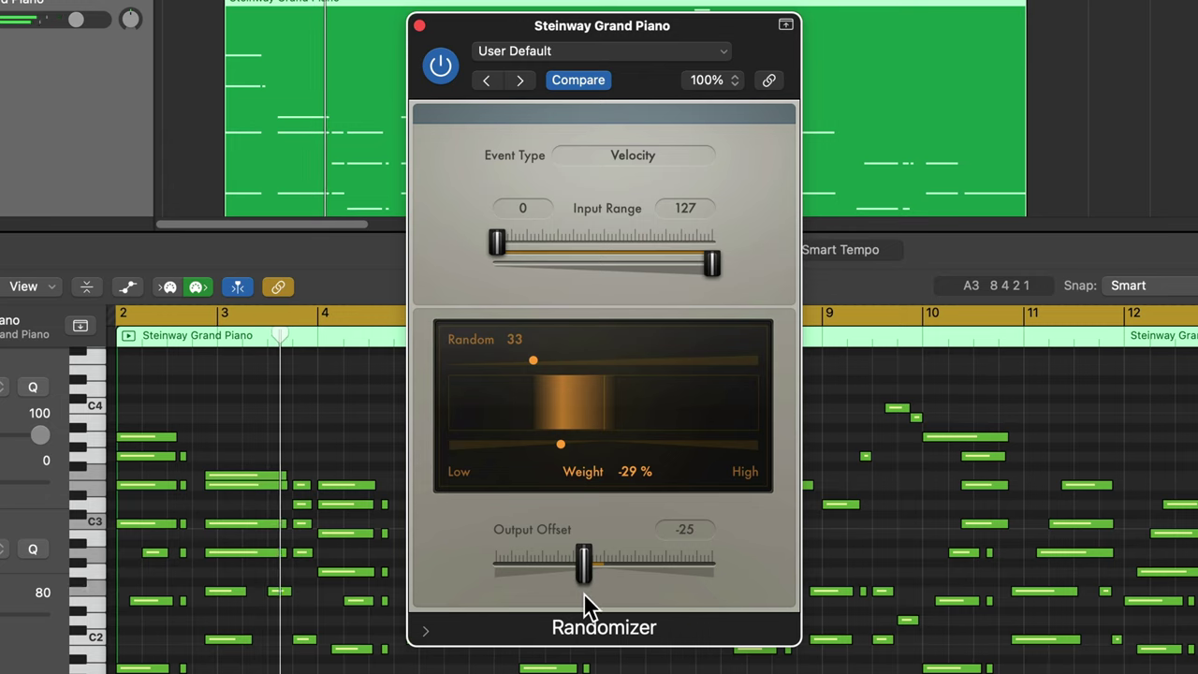
pyautogui.moveTo(586, 556); pyautogui.dragTo(608, 568)
# Step: Set Random to 25, Weight to -37% and Output Offset to 3
pyautogui.moveTo(533, 359); pyautogui.dragTo(514, 360)
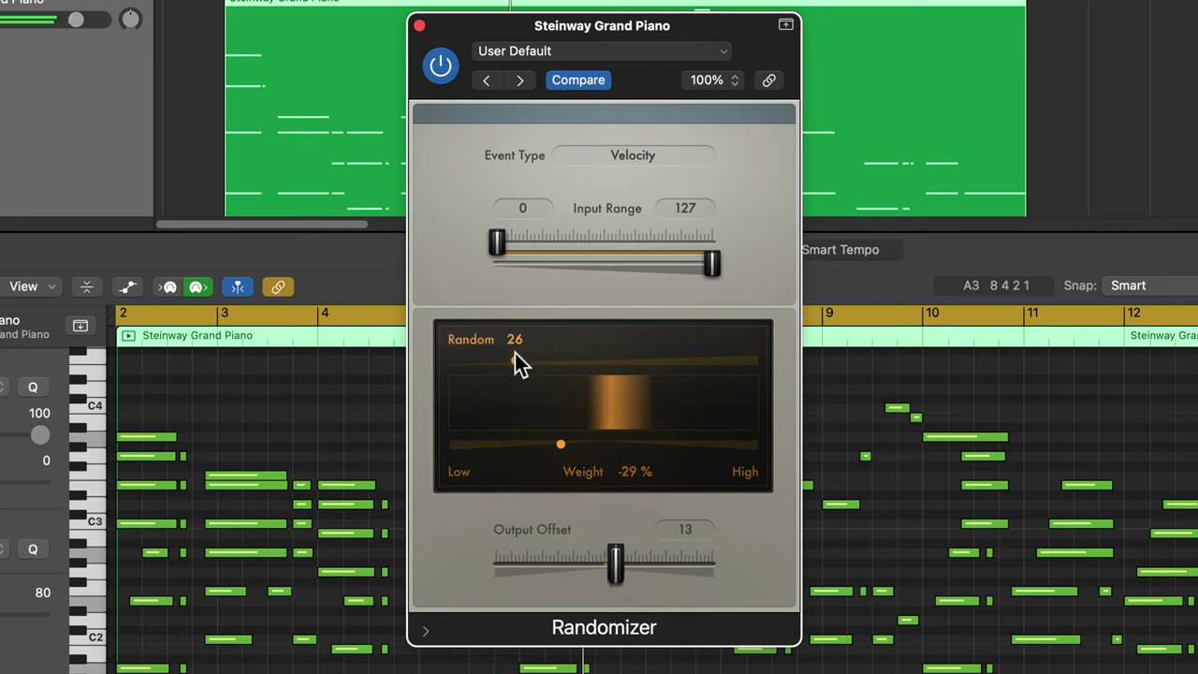
pyautogui.moveTo(559, 445); pyautogui.dragTo(547, 444)
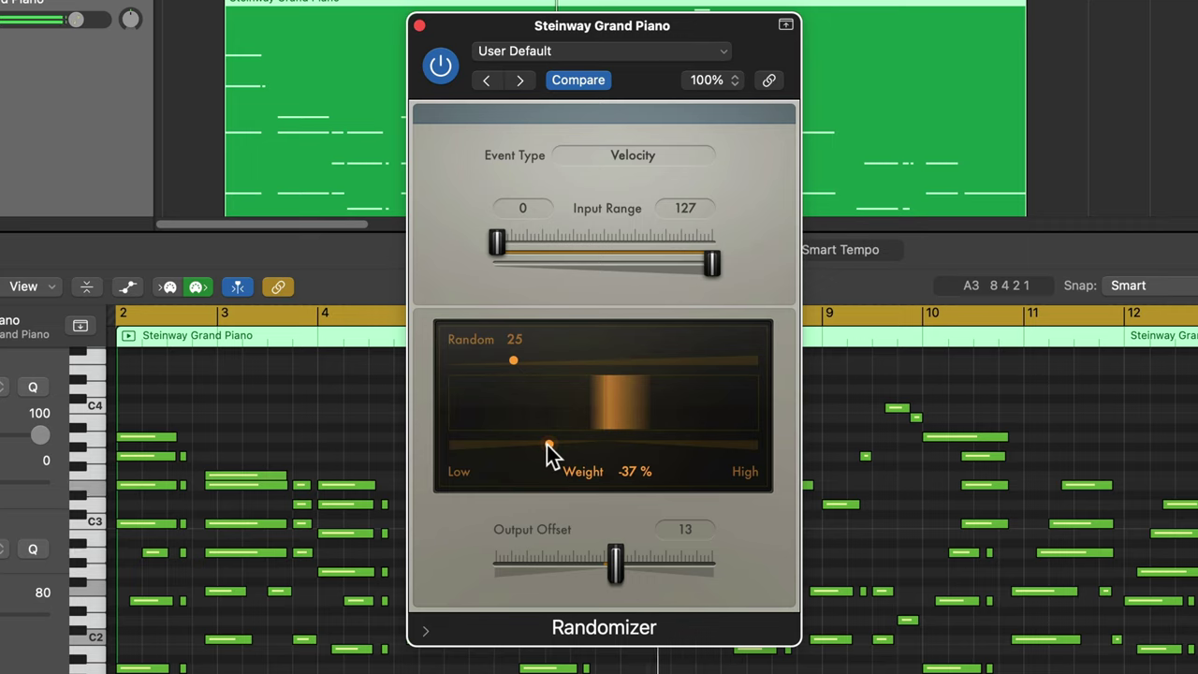
pyautogui.moveTo(610, 560); pyautogui.dragTo(600, 567)
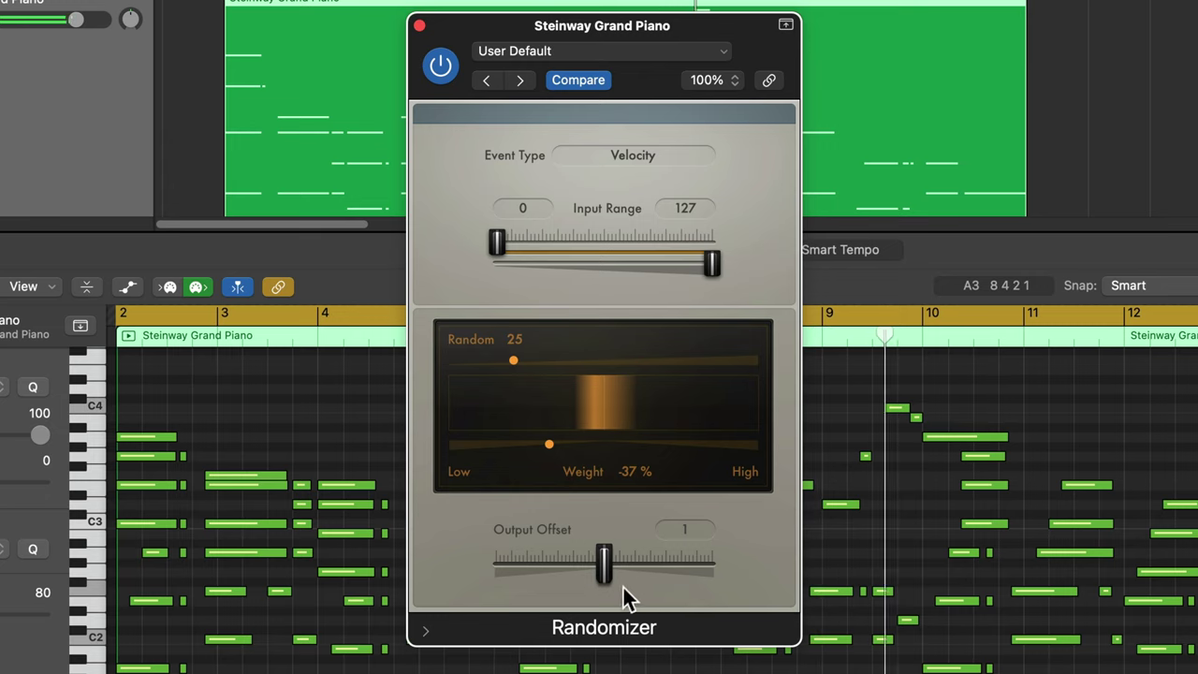
pyautogui.moveTo(608, 564); pyautogui.dragTo(608, 563)
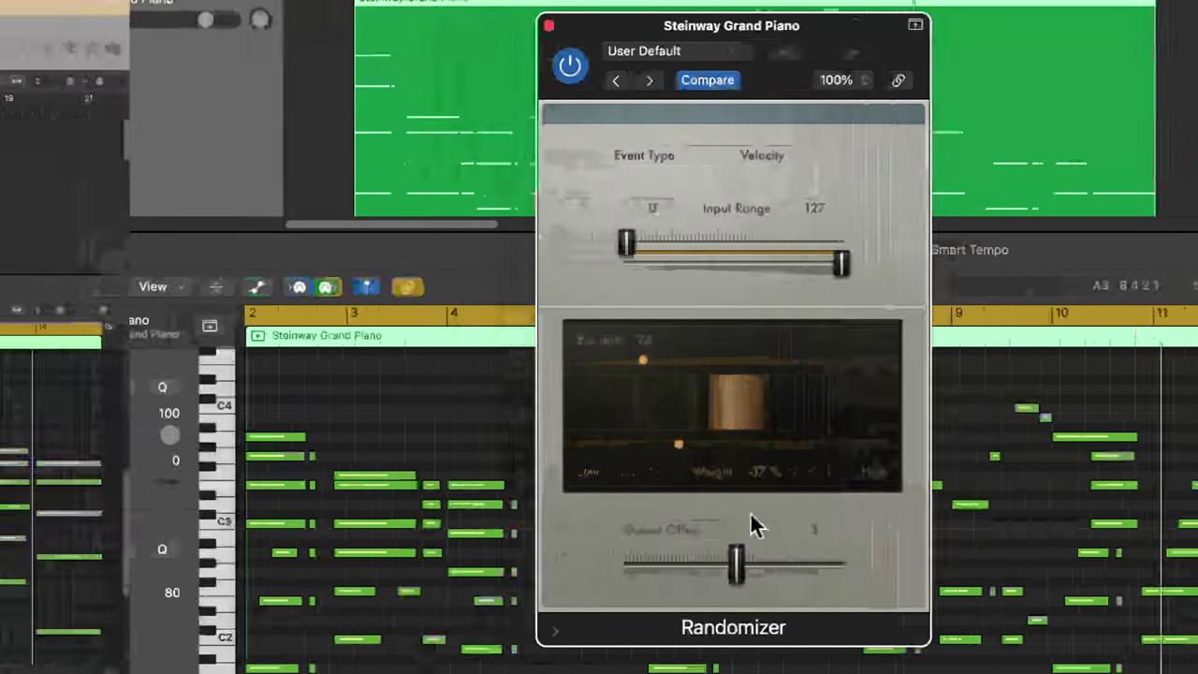
# Step: Expand the Randomizer's extra settings to reveal Seed and Probability
pyautogui.click(425, 631)
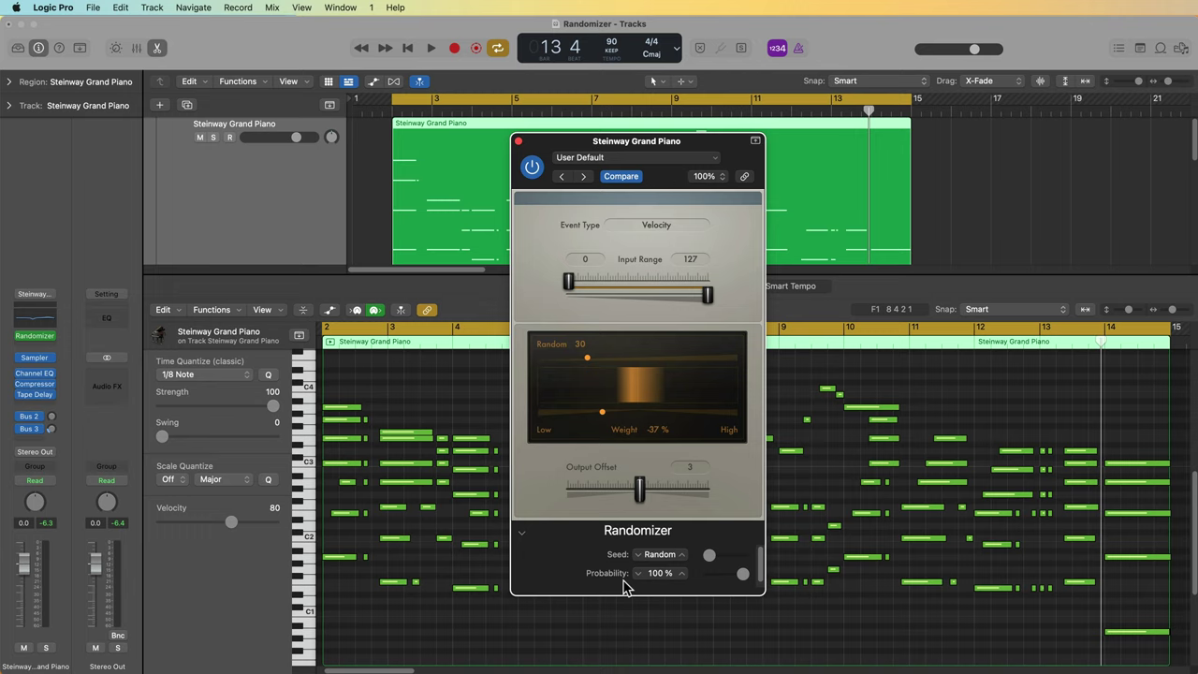
pyautogui.click(522, 533)
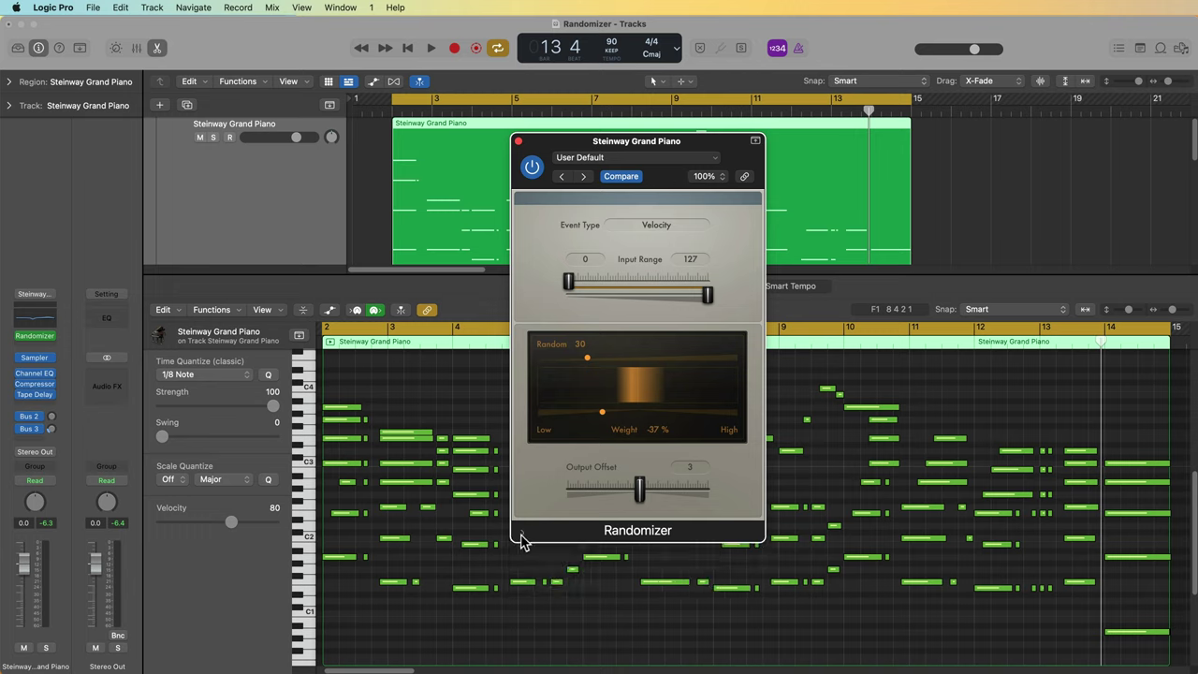
pyautogui.click(521, 535)
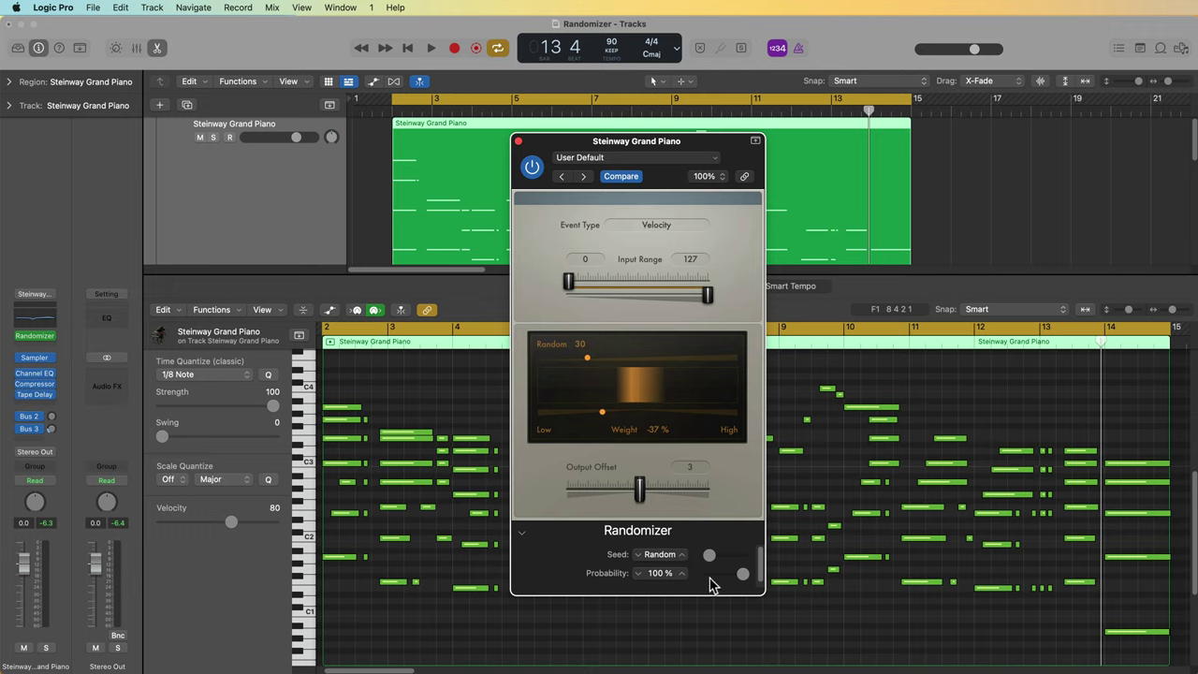
pyautogui.moveTo(739, 578)
pyautogui.mouseDown()
pyautogui.moveTo(700, 580)
pyautogui.moveTo(758, 580)
pyautogui.mouseUp()
pyautogui.moveTo(744, 573)
pyautogui.mouseDown()
pyautogui.moveTo(726, 580)
pyautogui.moveTo(756, 588)
pyautogui.mouseUp()
pyautogui.moveTo(743, 574); pyautogui.dragTo(718, 590)
pyautogui.moveTo(718, 575); pyautogui.dragTo(765, 585)
# Step: Give the Randomizer a fixed Seed value and audition the region with it
pyautogui.moveTo(712, 556); pyautogui.dragTo(733, 564)
pyautogui.moveTo(731, 562); pyautogui.dragTo(715, 541)
pyautogui.press('space')
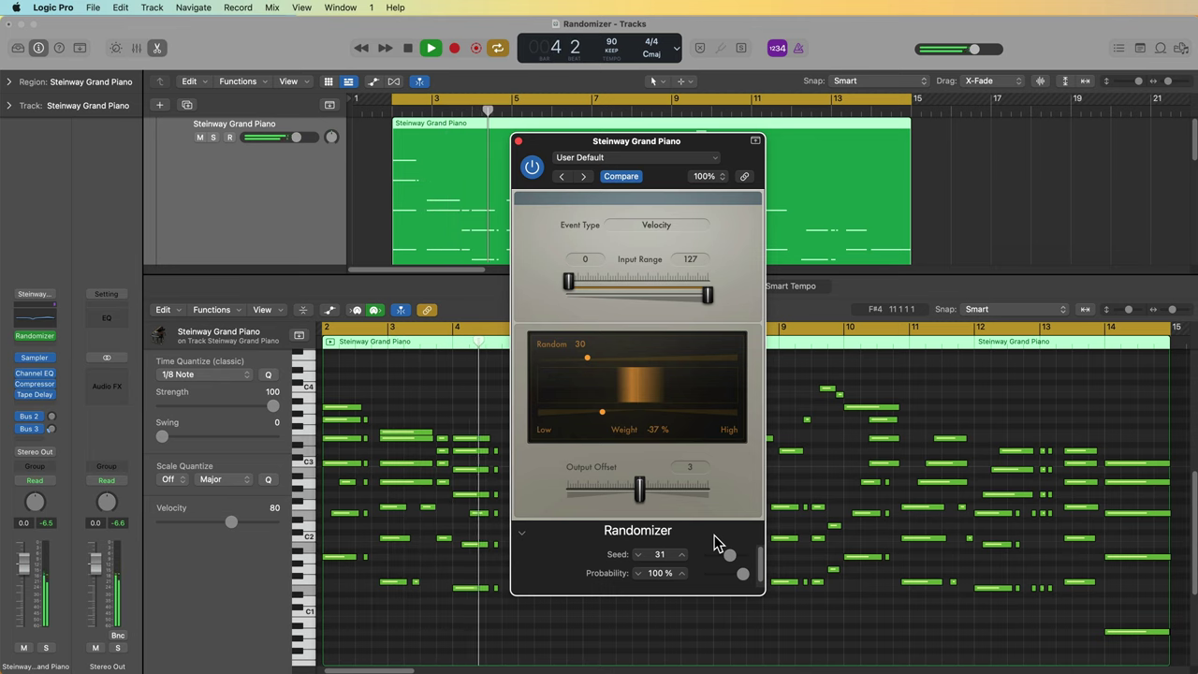
pyautogui.press('space')
pyautogui.press('space')
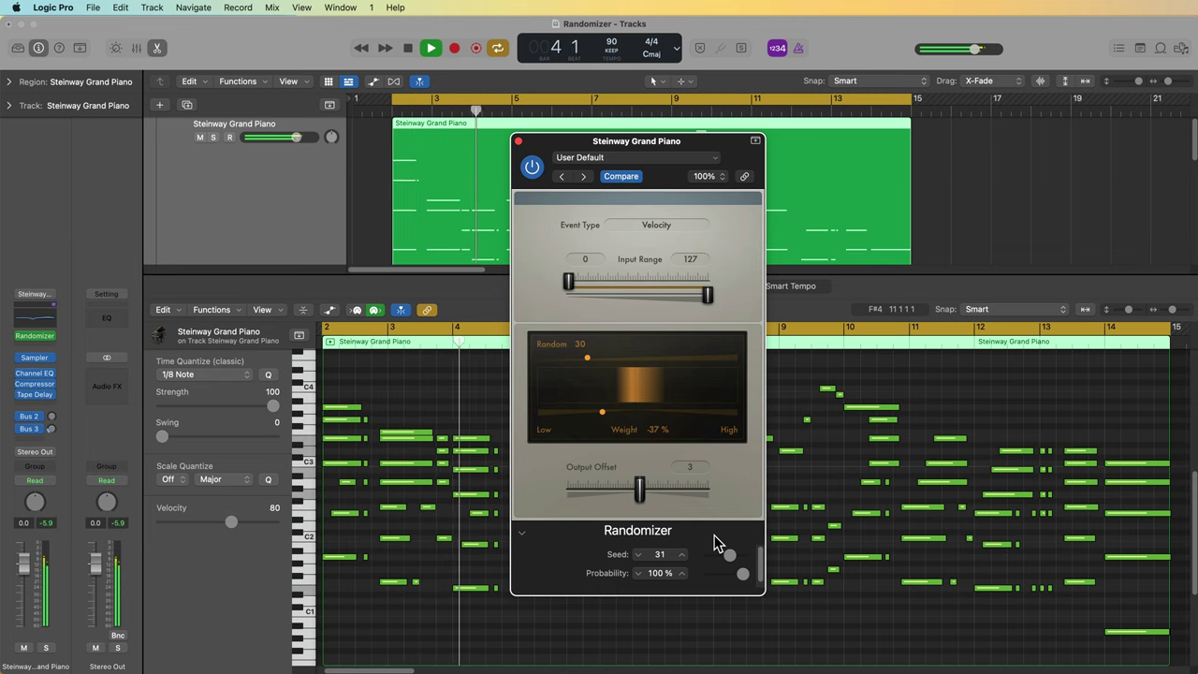
pyautogui.press('space')
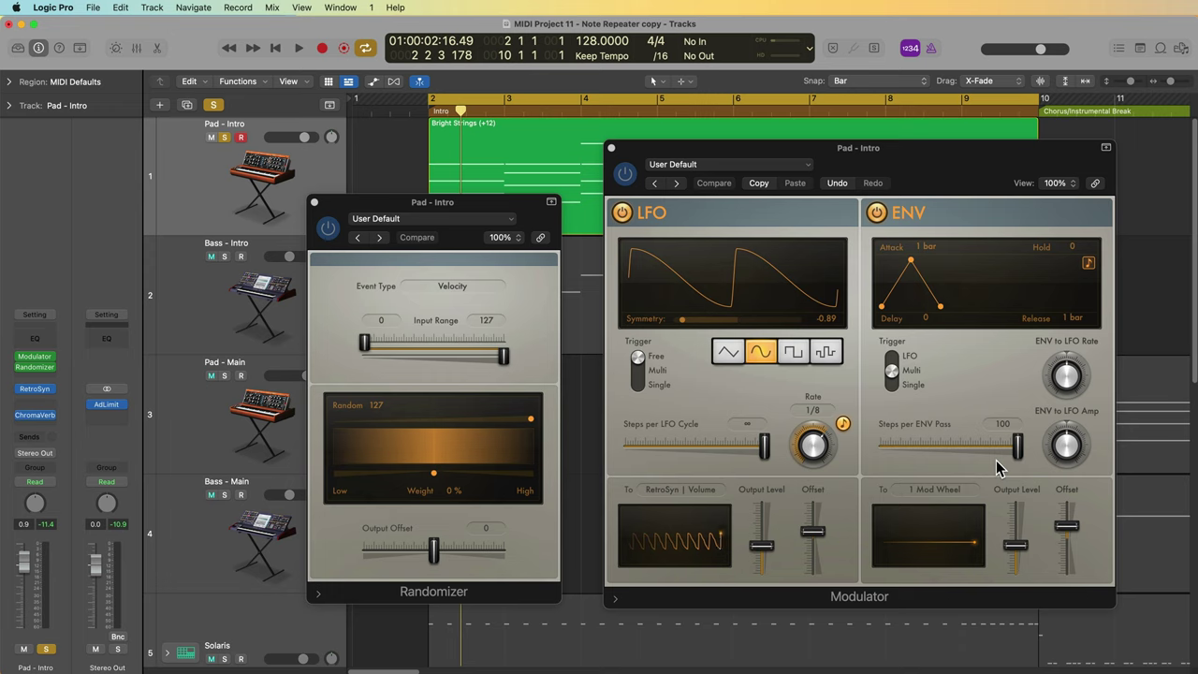
# Step: Play and stop the Pad - Intro part, then switch the Randomizer on
pyautogui.click(468, 318)
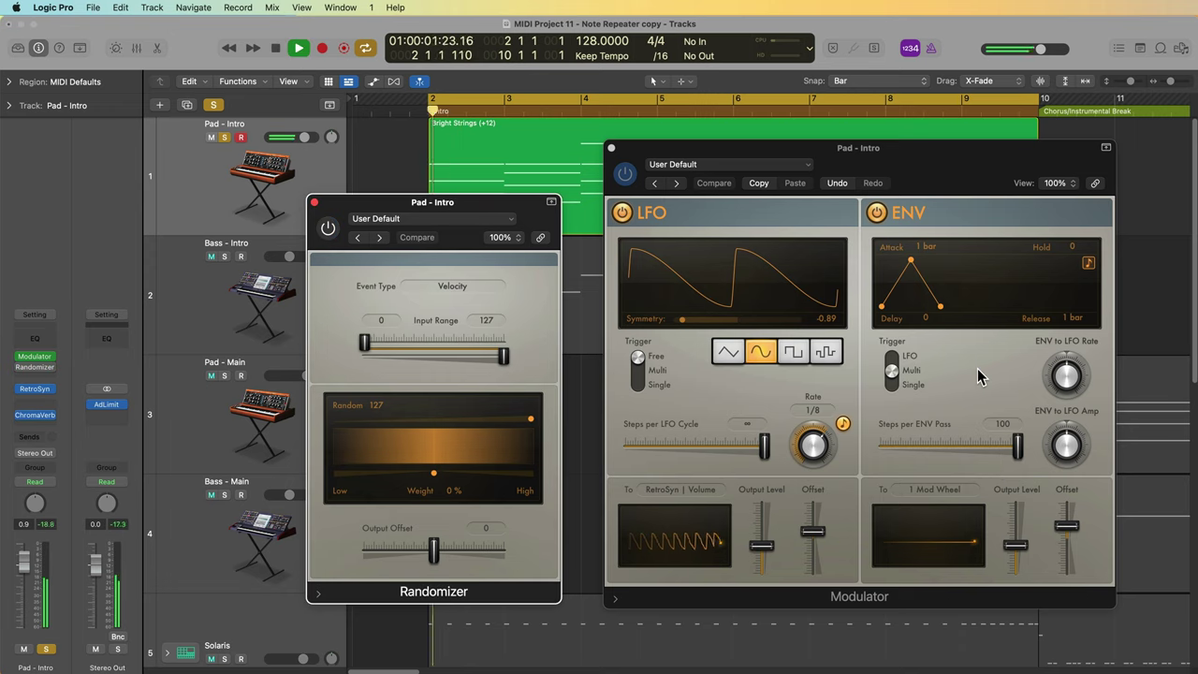
pyautogui.press('space')
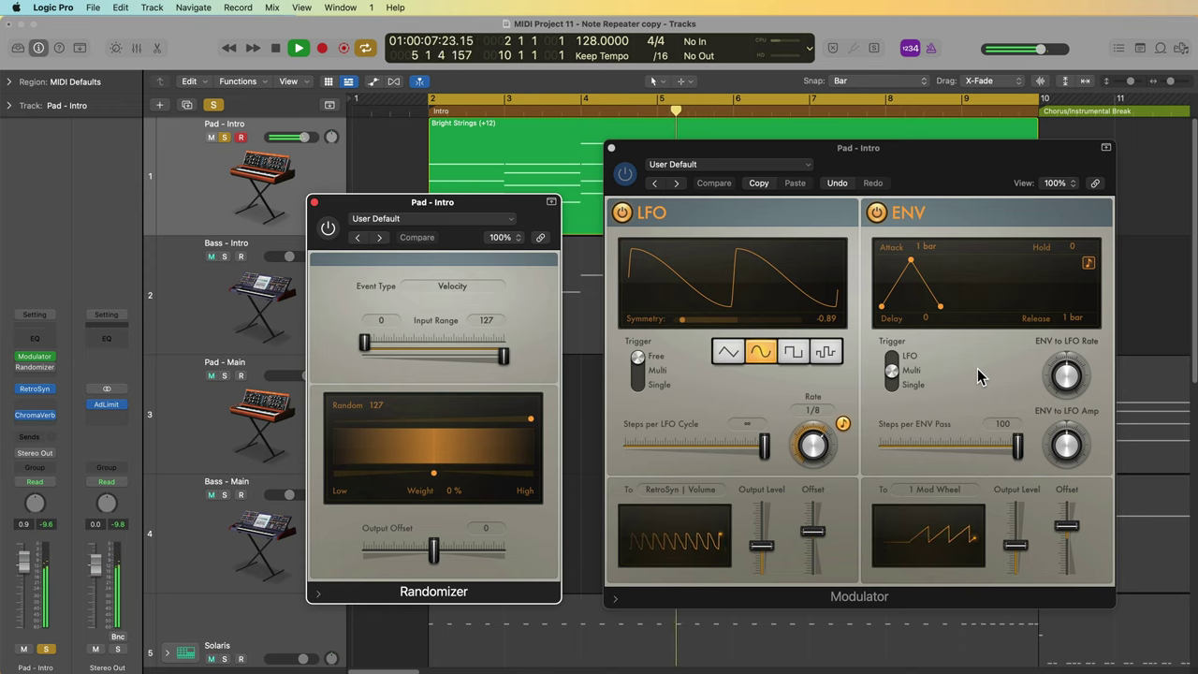
pyautogui.press('space')
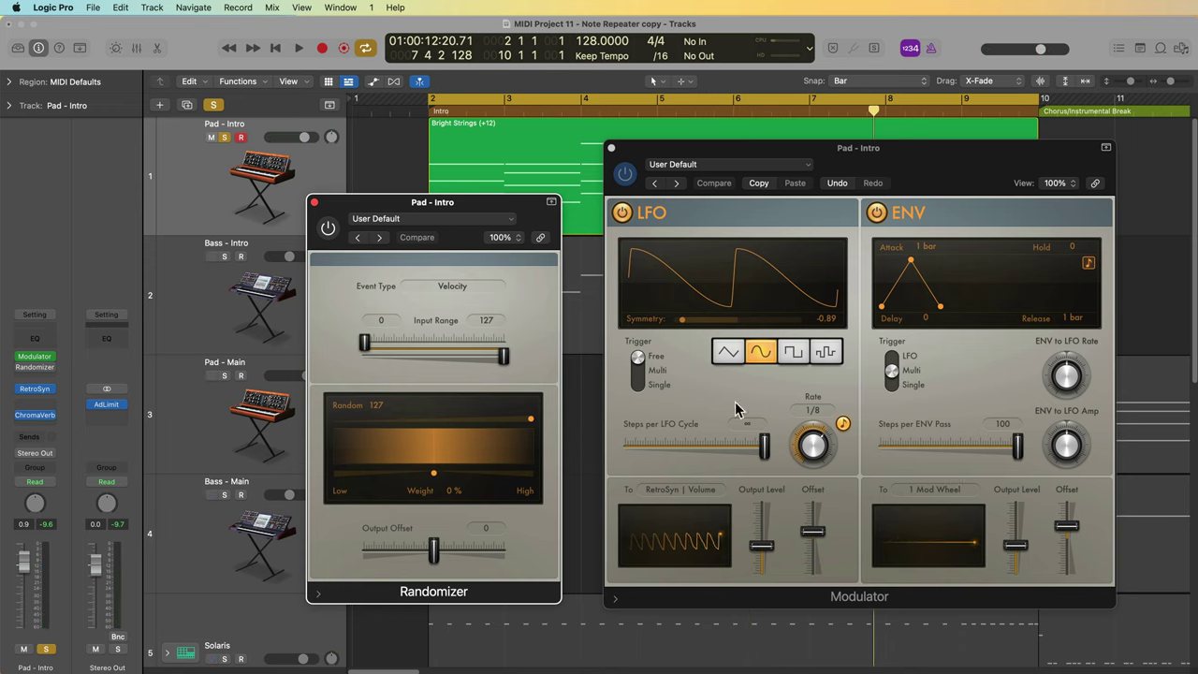
pyautogui.click(327, 231)
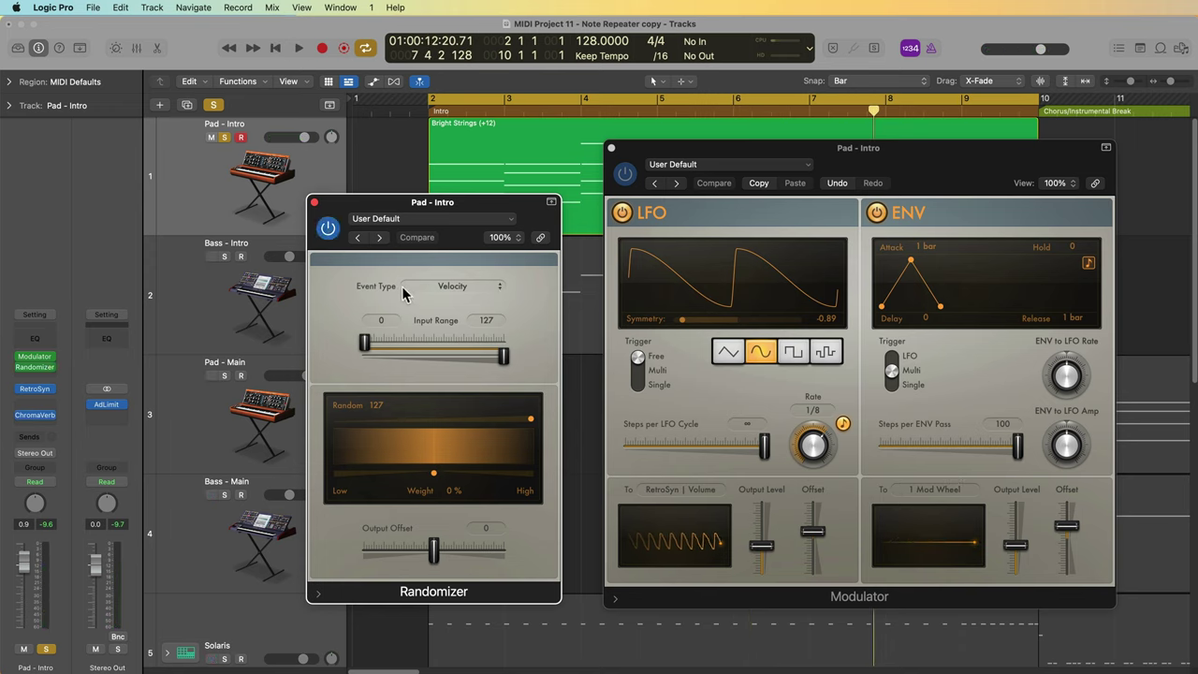
# Step: Switch the Randomizer's event type from velocity to 1 Mod Wheel, then Learn MIDI to catch controller 20
pyautogui.click(462, 290)
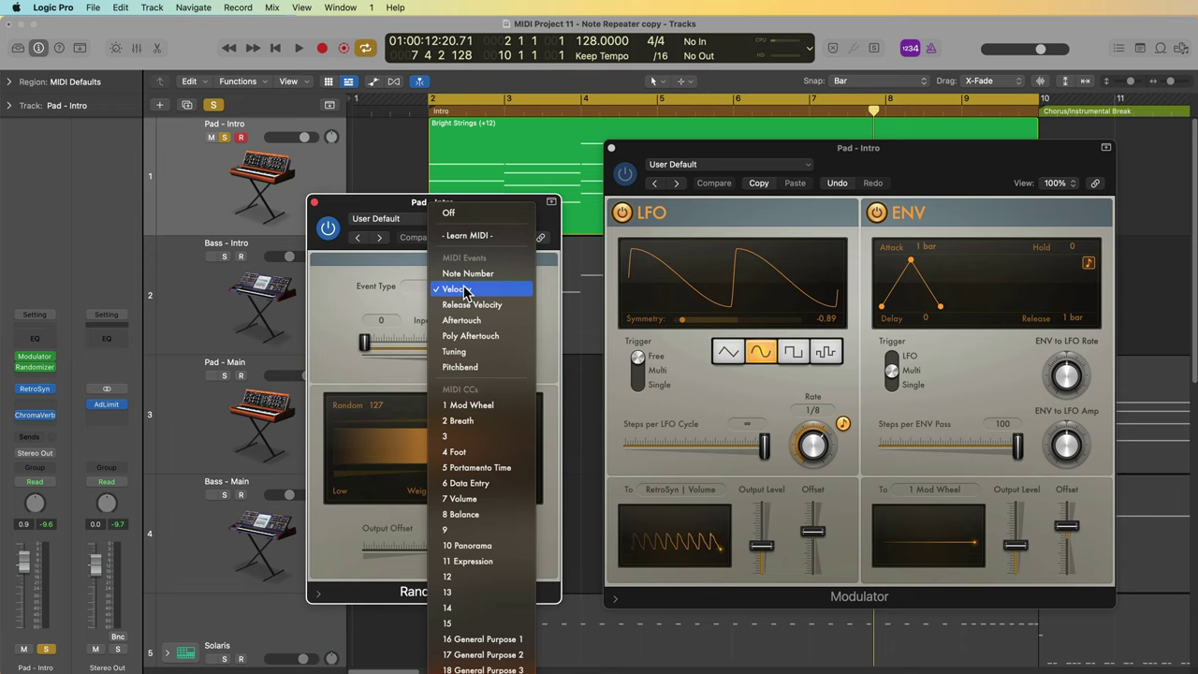
pyautogui.click(504, 405)
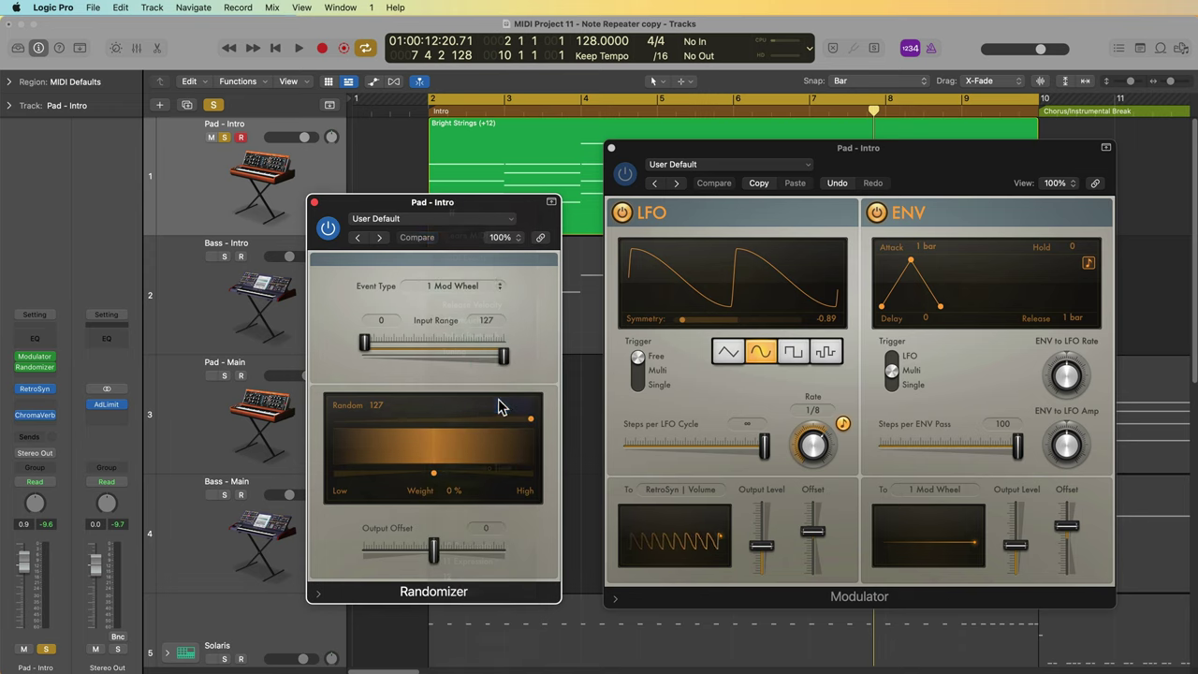
pyautogui.click(487, 290)
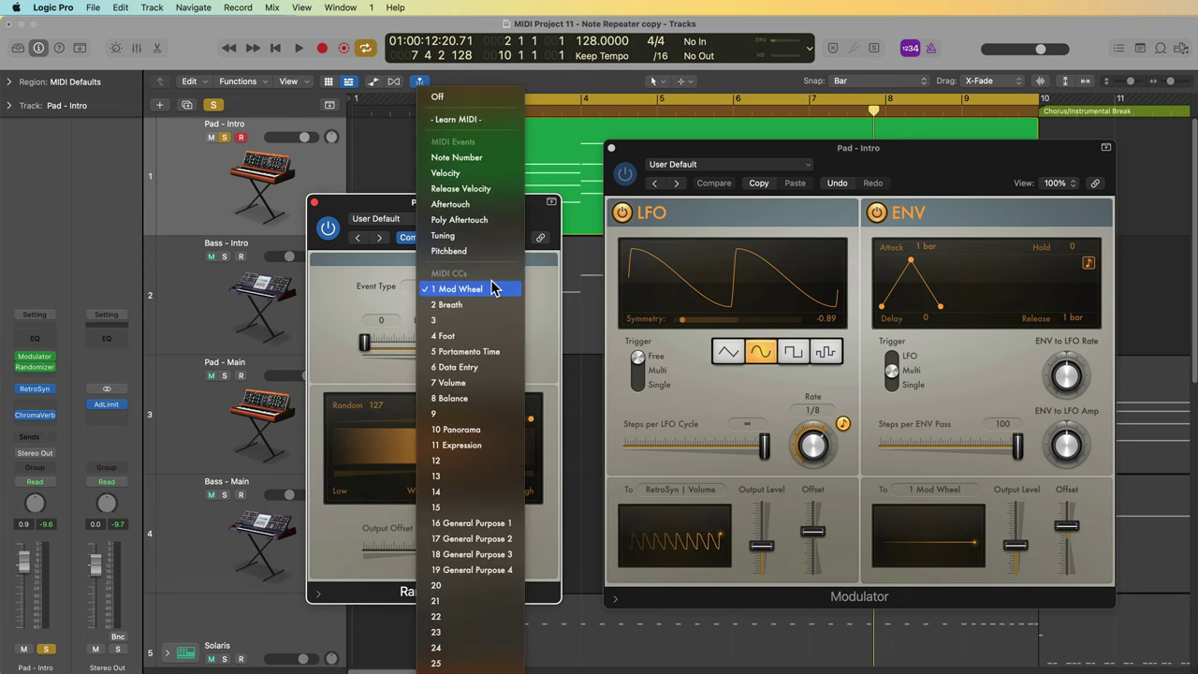
pyautogui.click(501, 122)
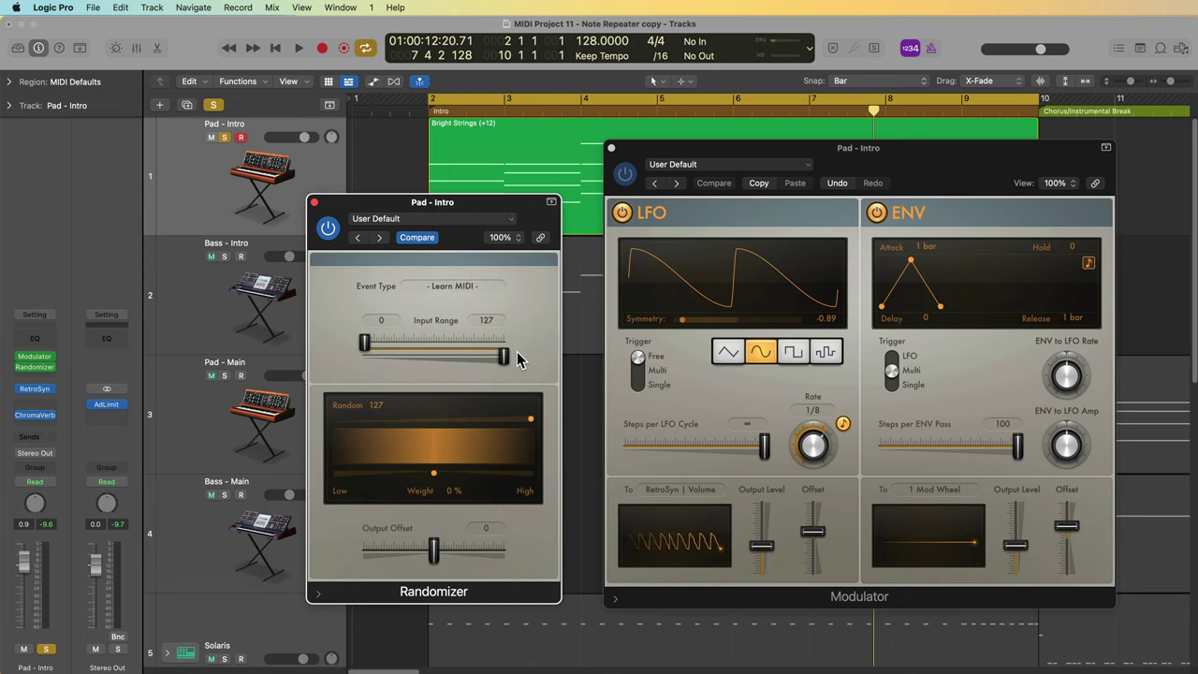
pyautogui.click(466, 287)
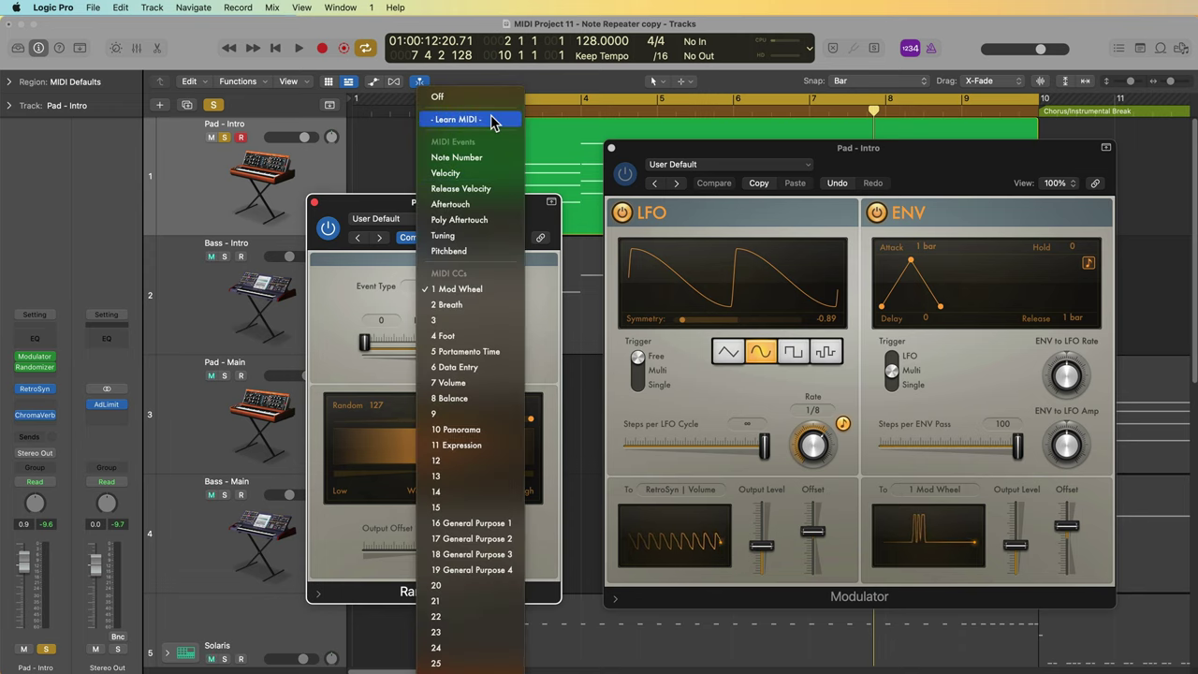
pyautogui.click(492, 121)
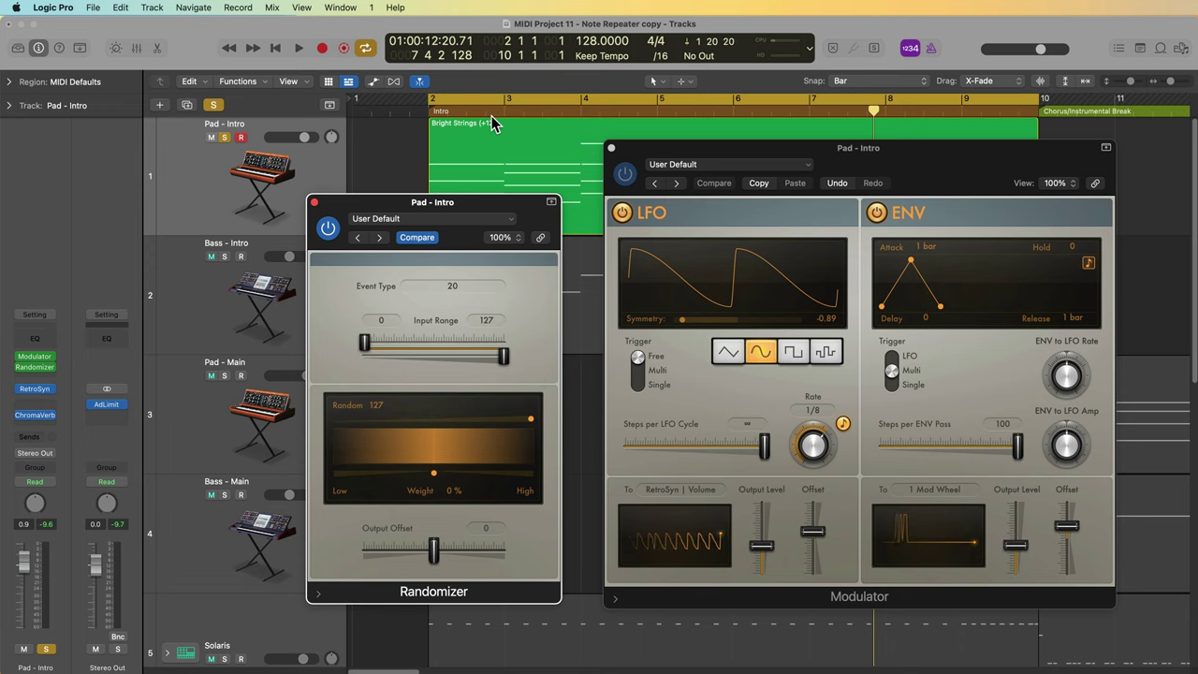
# Step: Relearn the controller as 23, then set the event type back to 1 Mod Wheel
pyautogui.click(468, 298)
pyautogui.scroll(5, 510, 87)
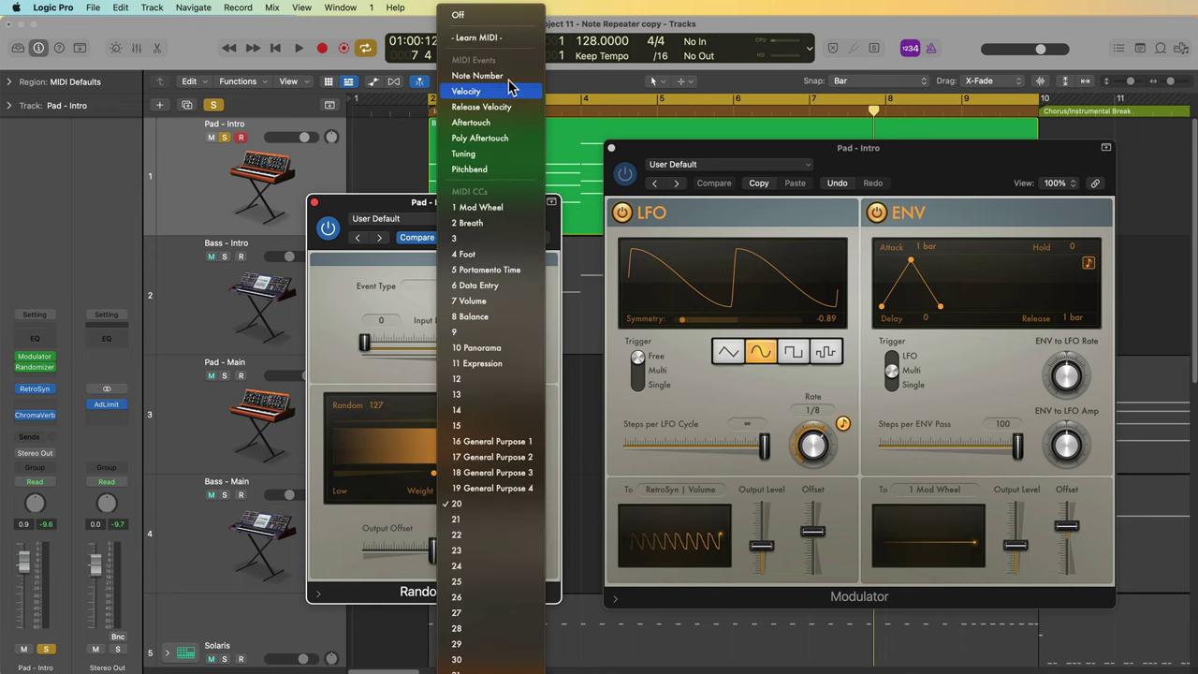
pyautogui.click(508, 37)
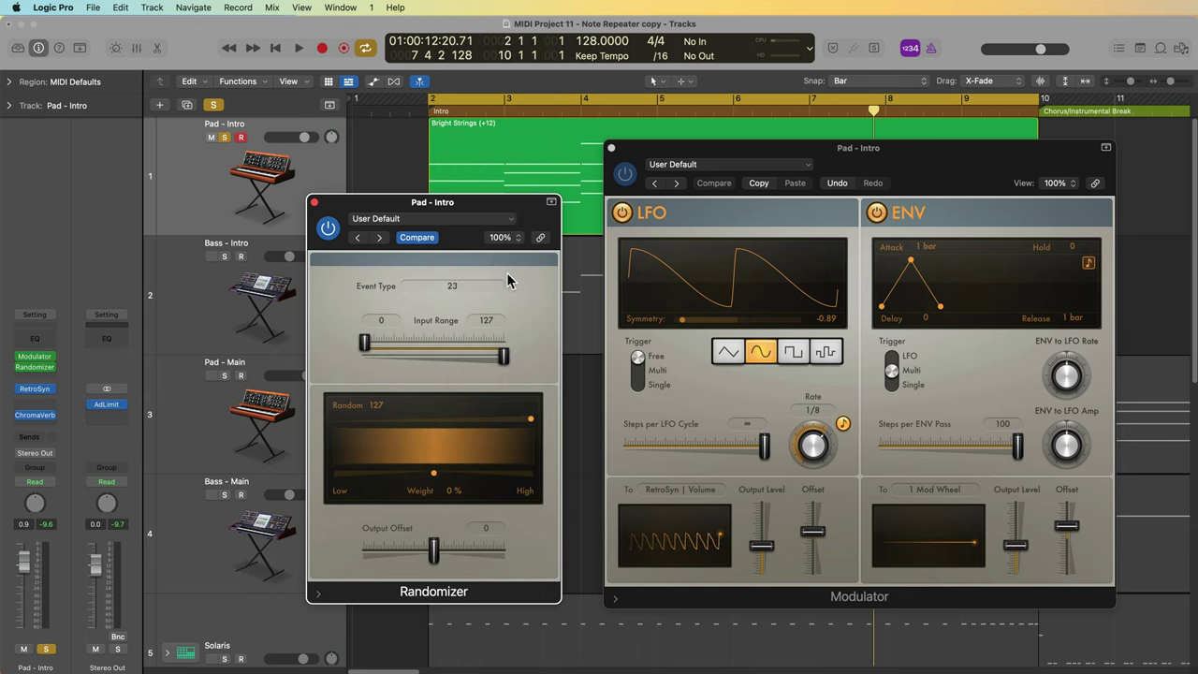
pyautogui.click(464, 286)
pyautogui.scroll(5, 465, 290)
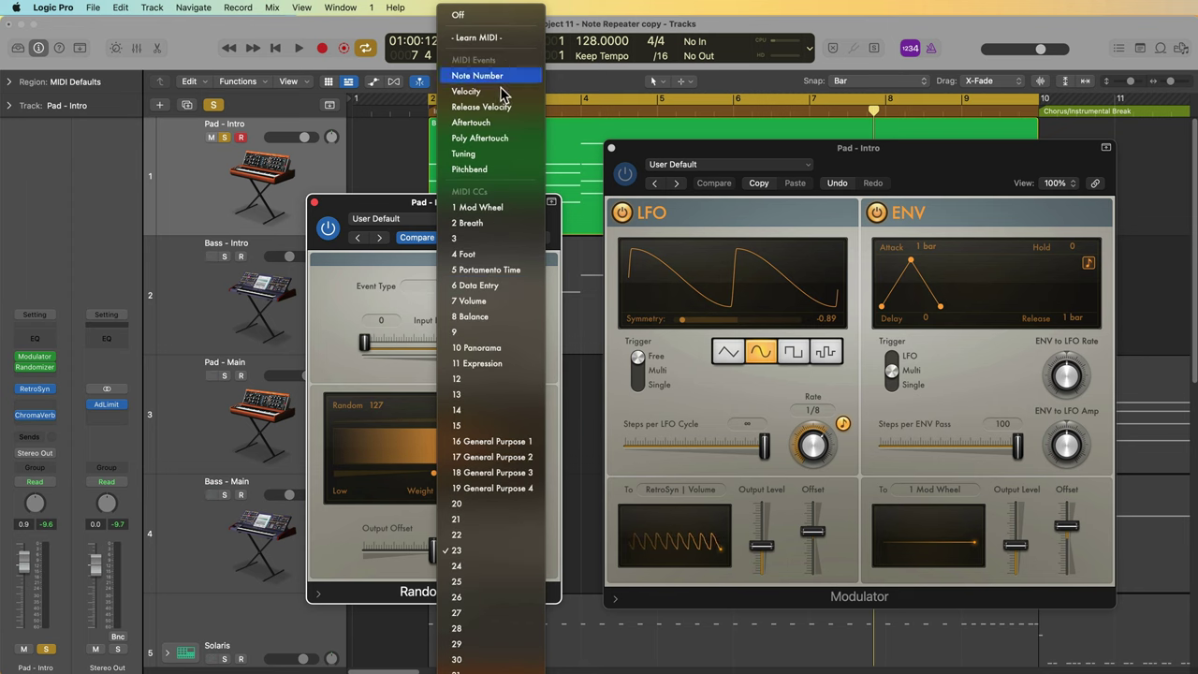
pyautogui.click(500, 208)
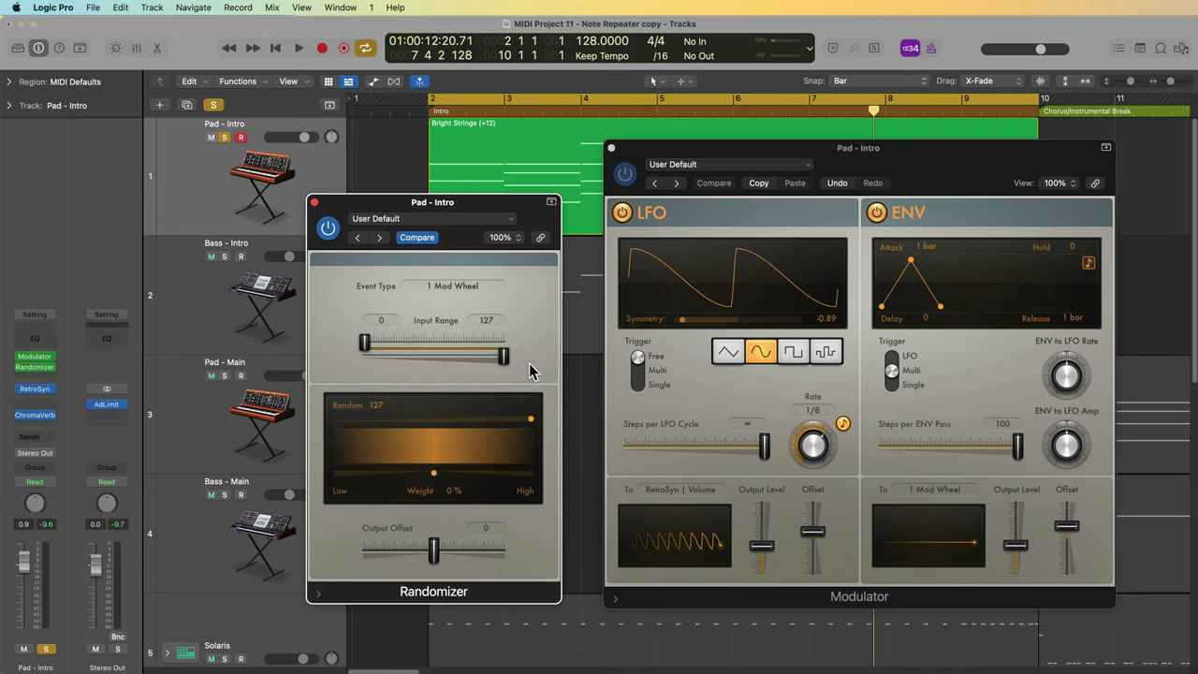
# Step: Set the Randomizer to Random 37 and Weight -17%, auditioning the pad before and after
pyautogui.press('space')
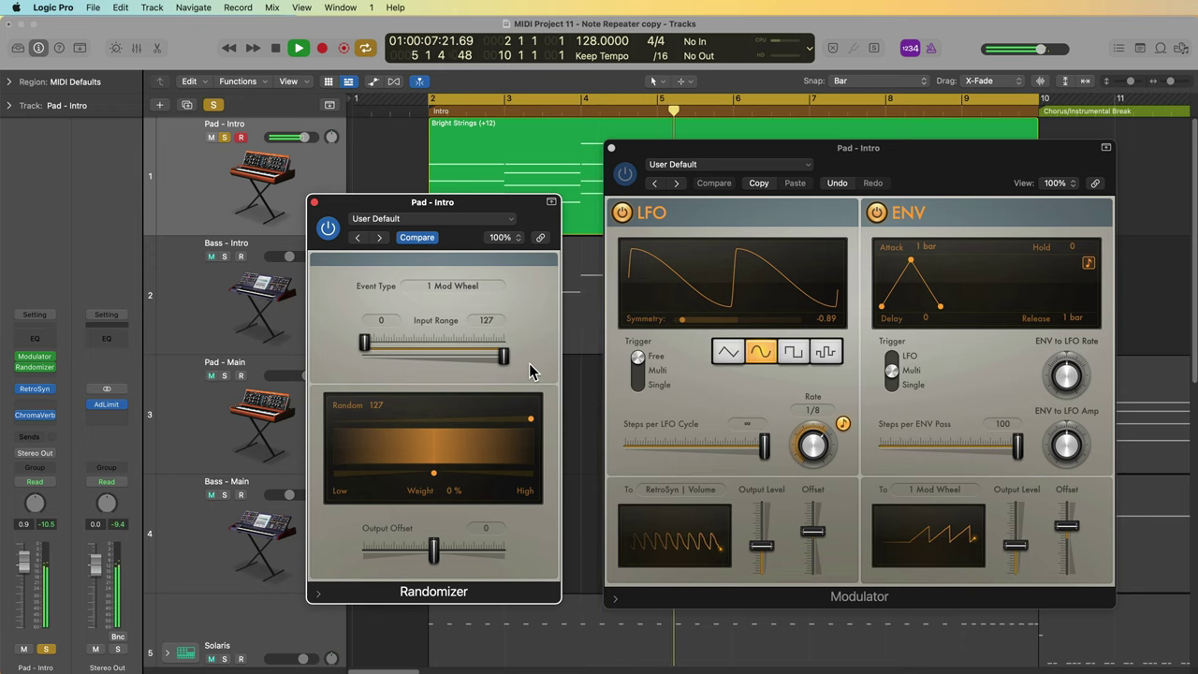
pyautogui.press('space')
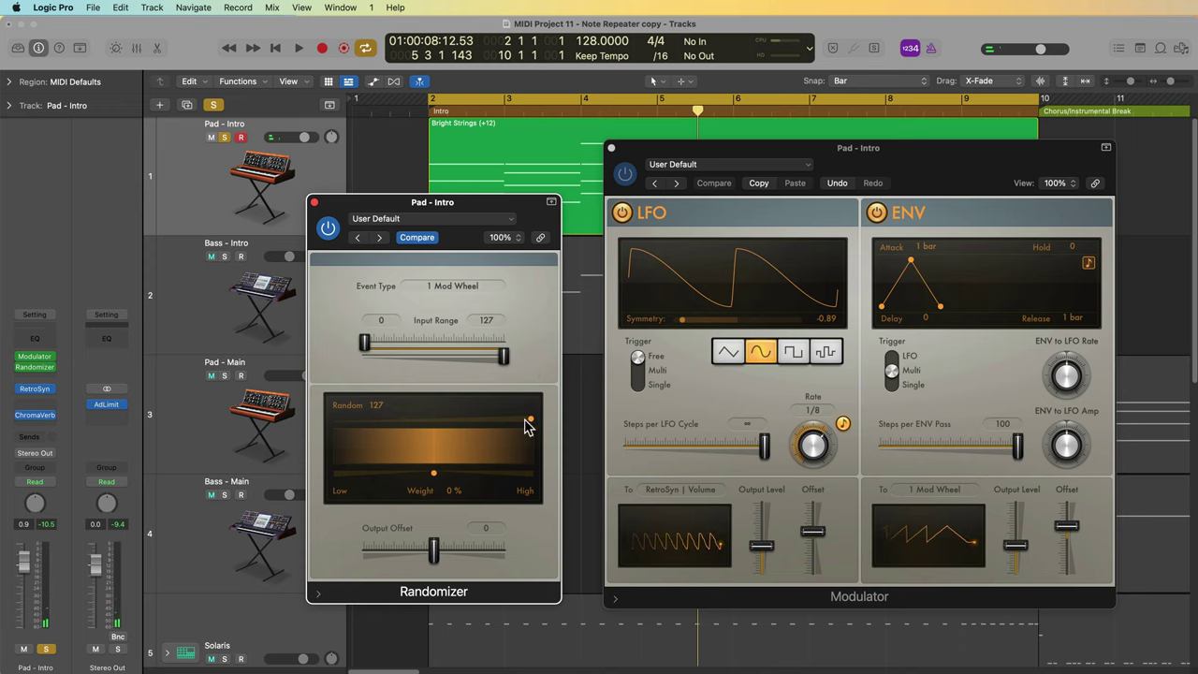
pyautogui.moveTo(531, 418); pyautogui.dragTo(394, 435)
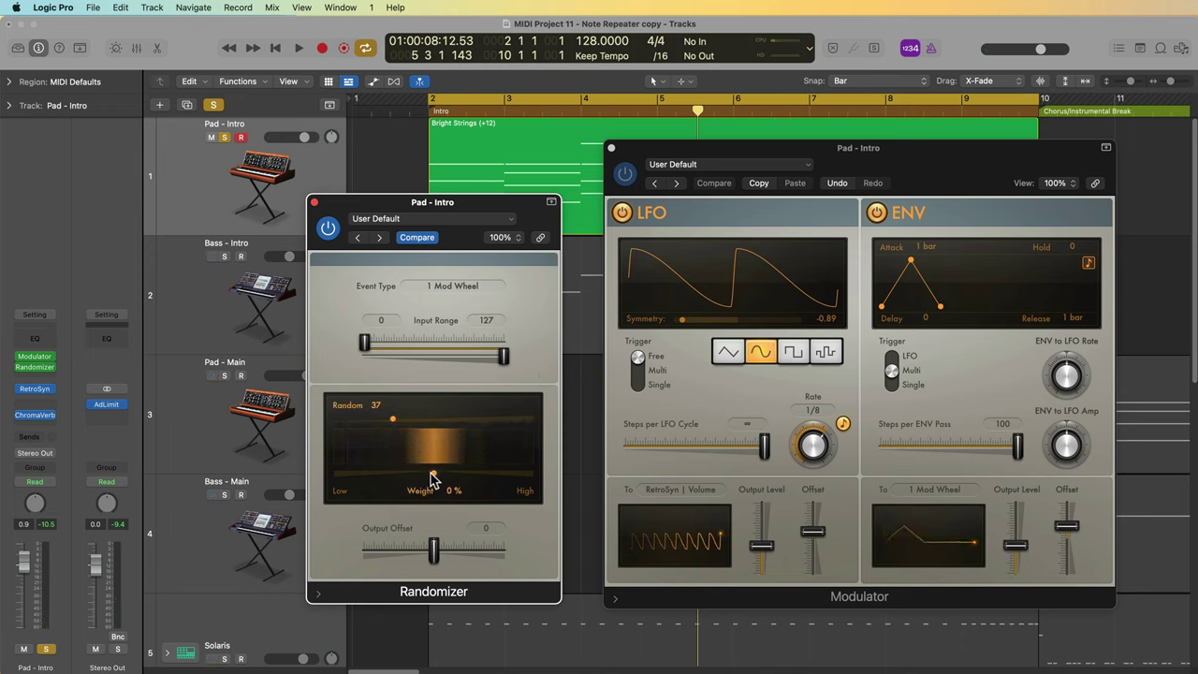
pyautogui.moveTo(433, 473)
pyautogui.mouseDown()
pyautogui.moveTo(391, 478)
pyautogui.moveTo(463, 483)
pyautogui.moveTo(417, 478)
pyautogui.mouseUp()
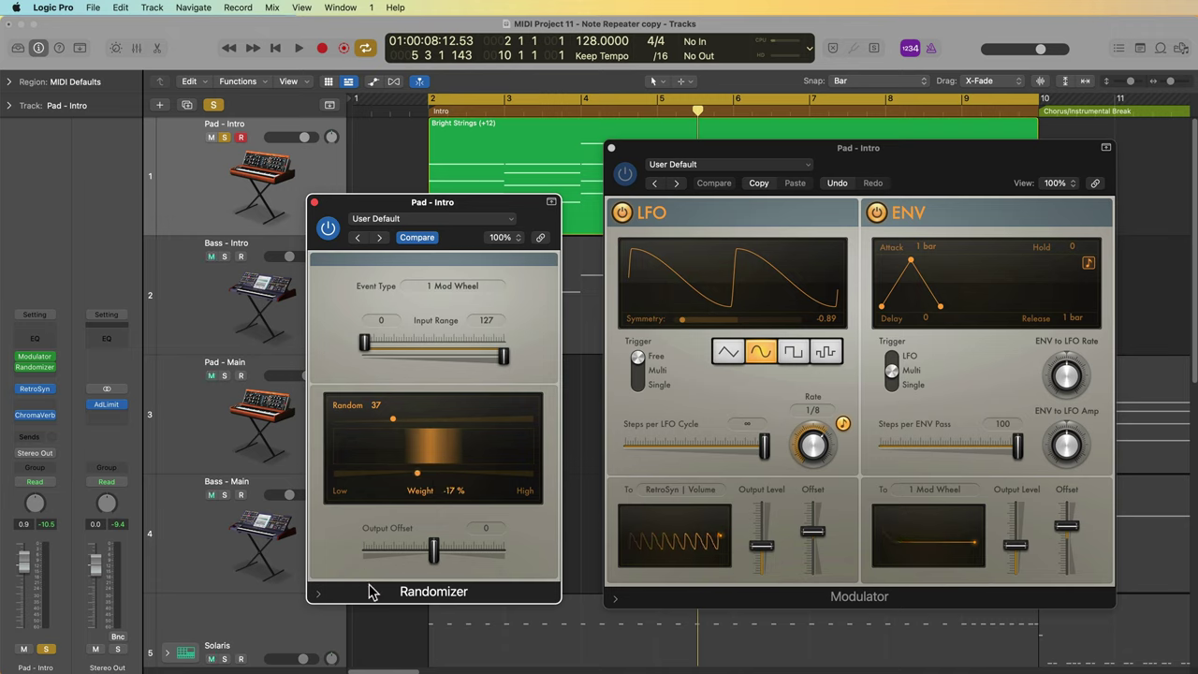
pyautogui.press('space')
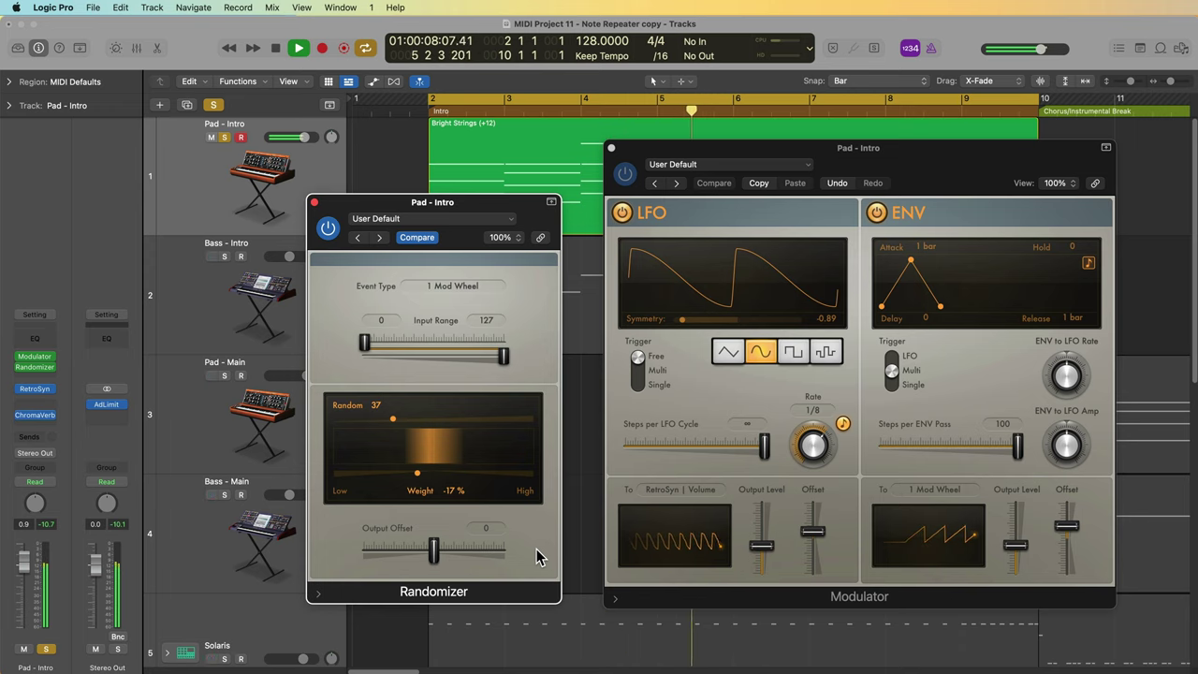
pyautogui.press('space')
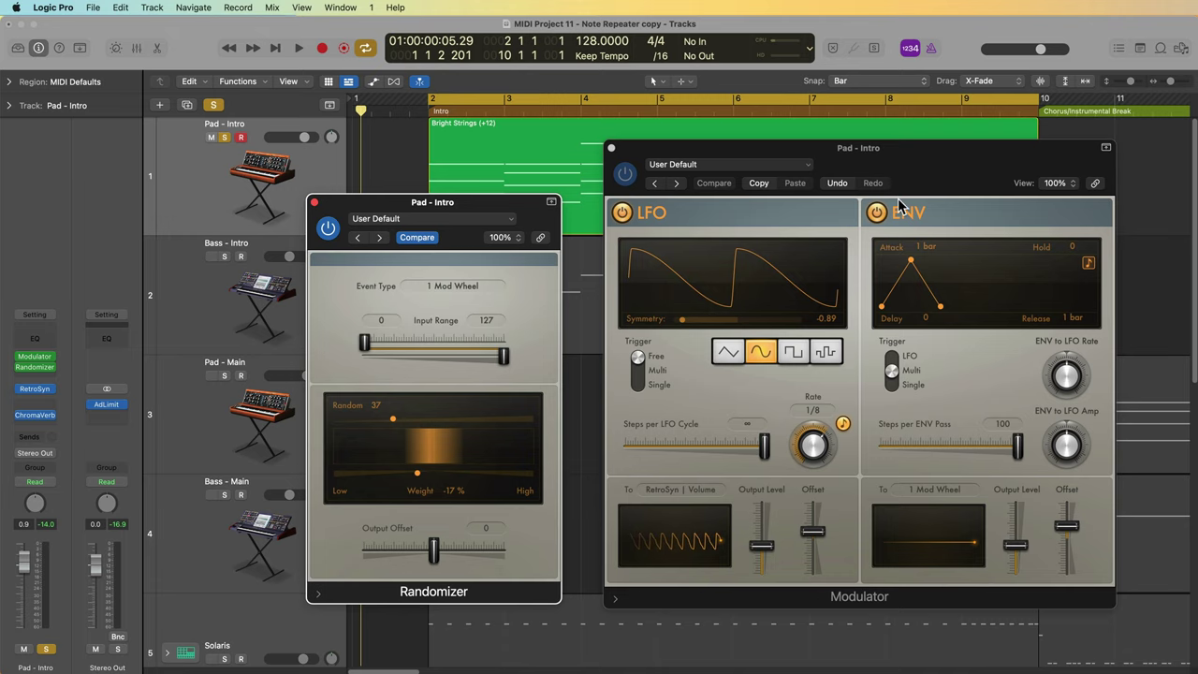
# Step: Restore the Randomizer to Random 127 and Weight 0%, then play the Pad - Intro part
pyautogui.click(791, 520)
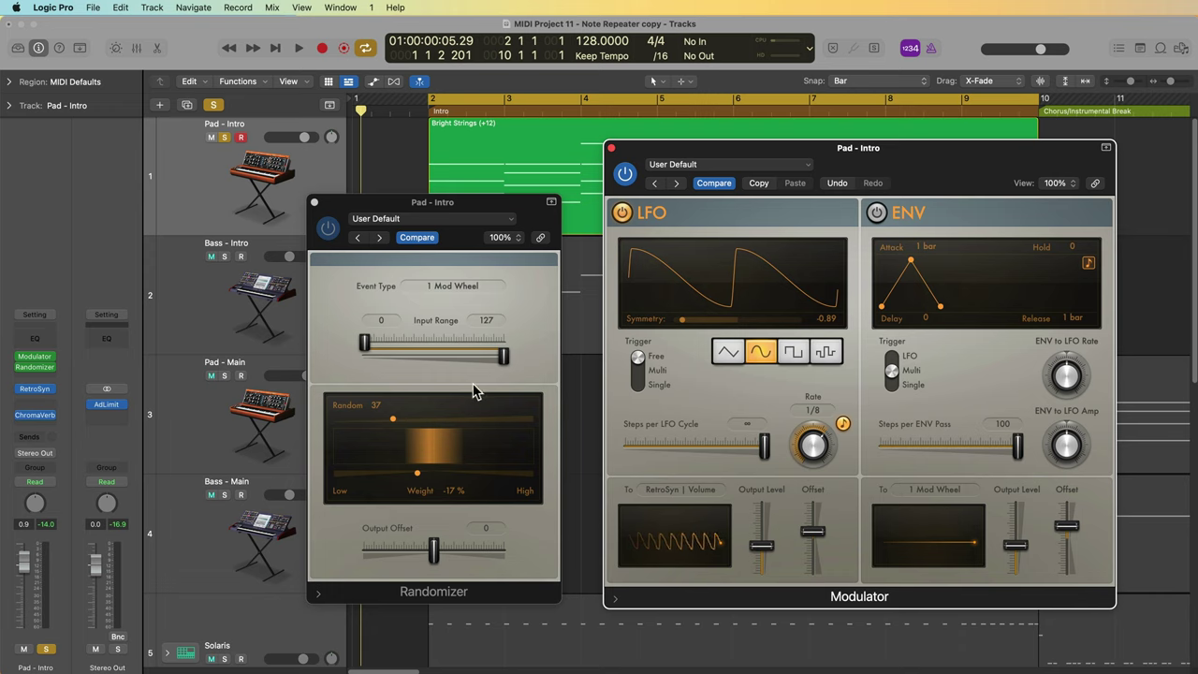
pyautogui.moveTo(391, 419); pyautogui.dragTo(530, 419)
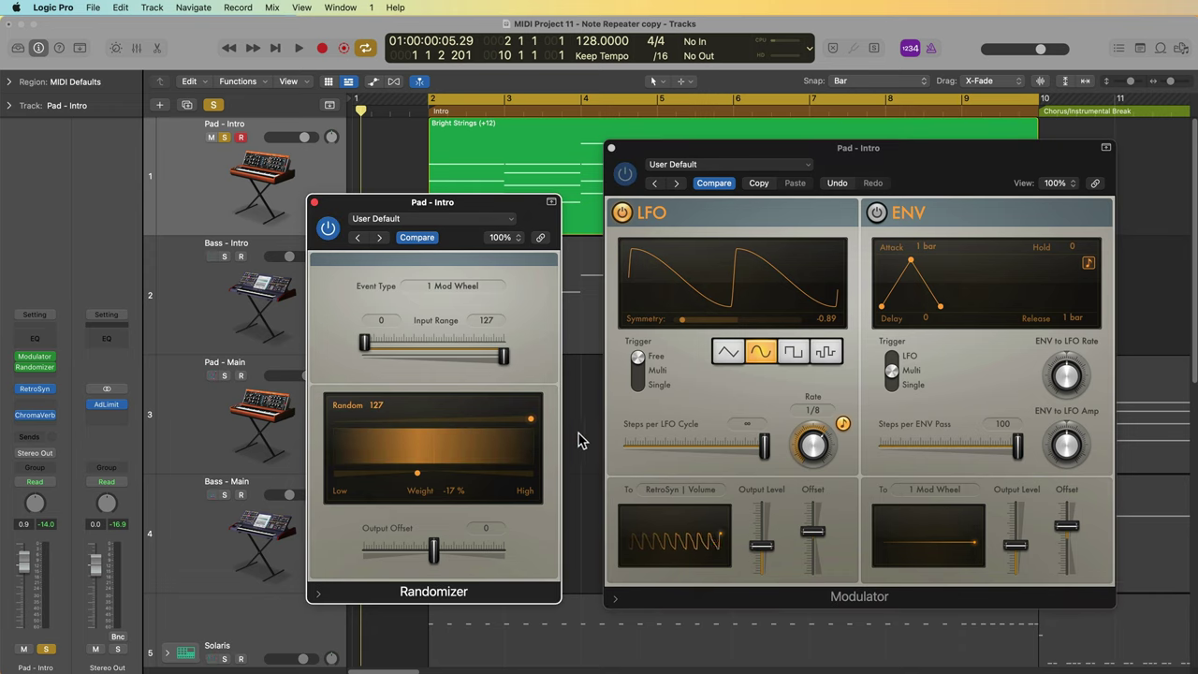
pyautogui.keyDown('alt'); pyautogui.click(418, 473); pyautogui.keyUp('alt')
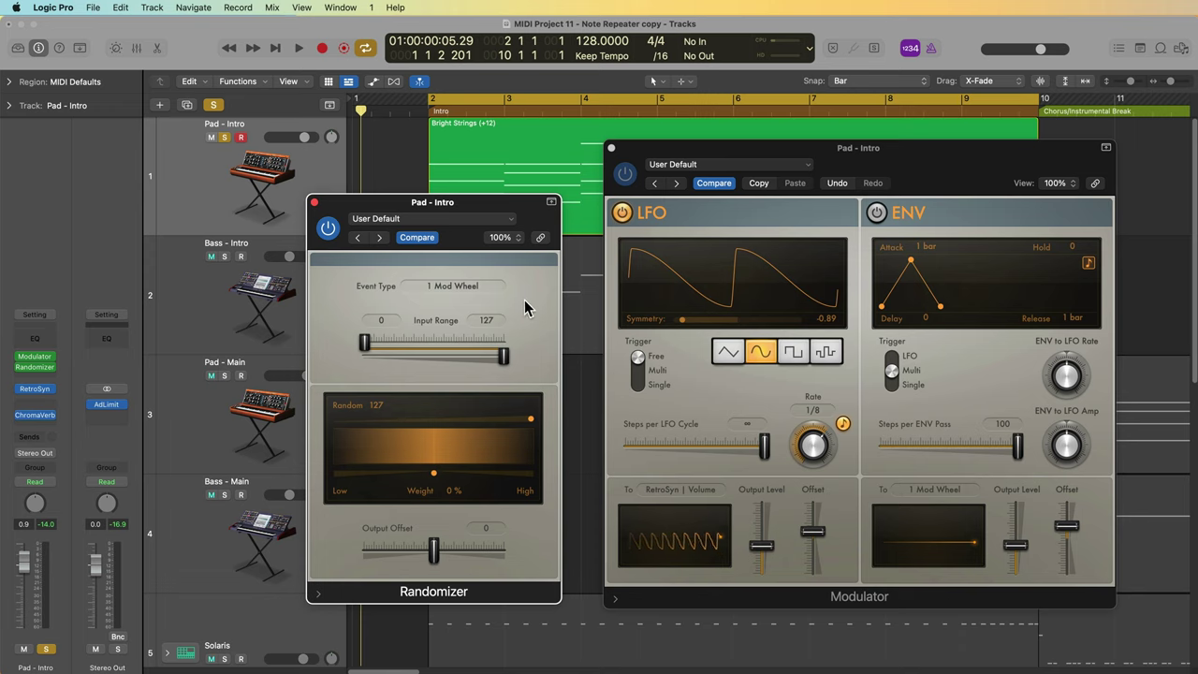
pyautogui.press('space')
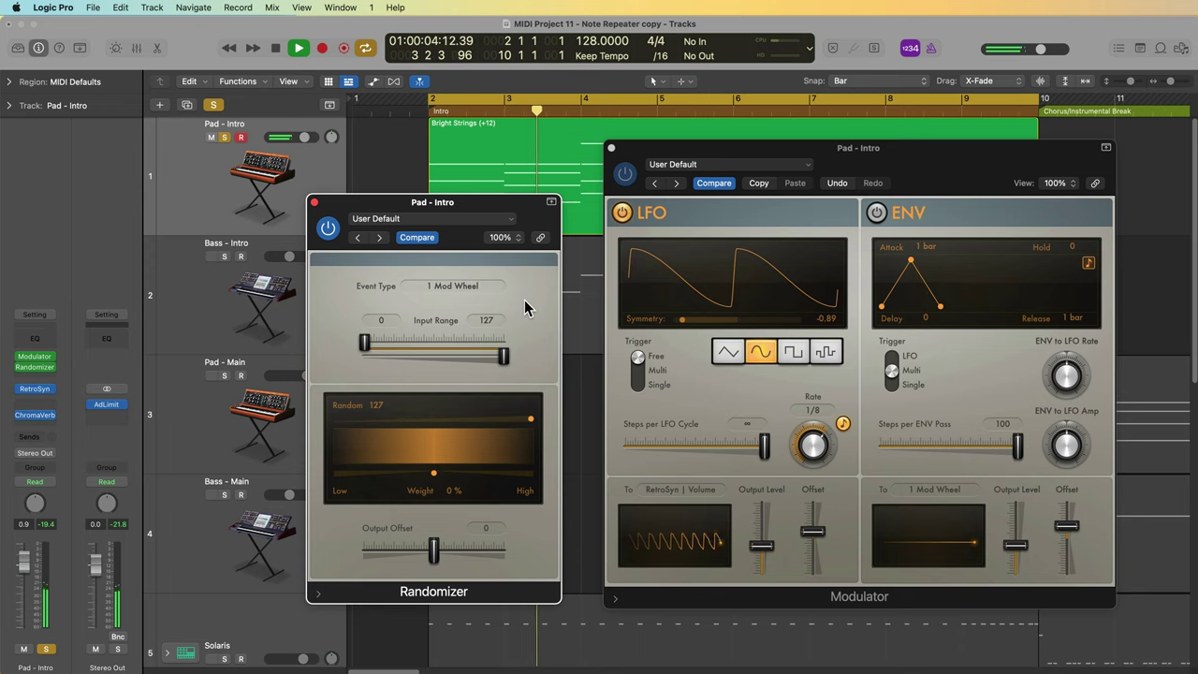
pyautogui.press('space')
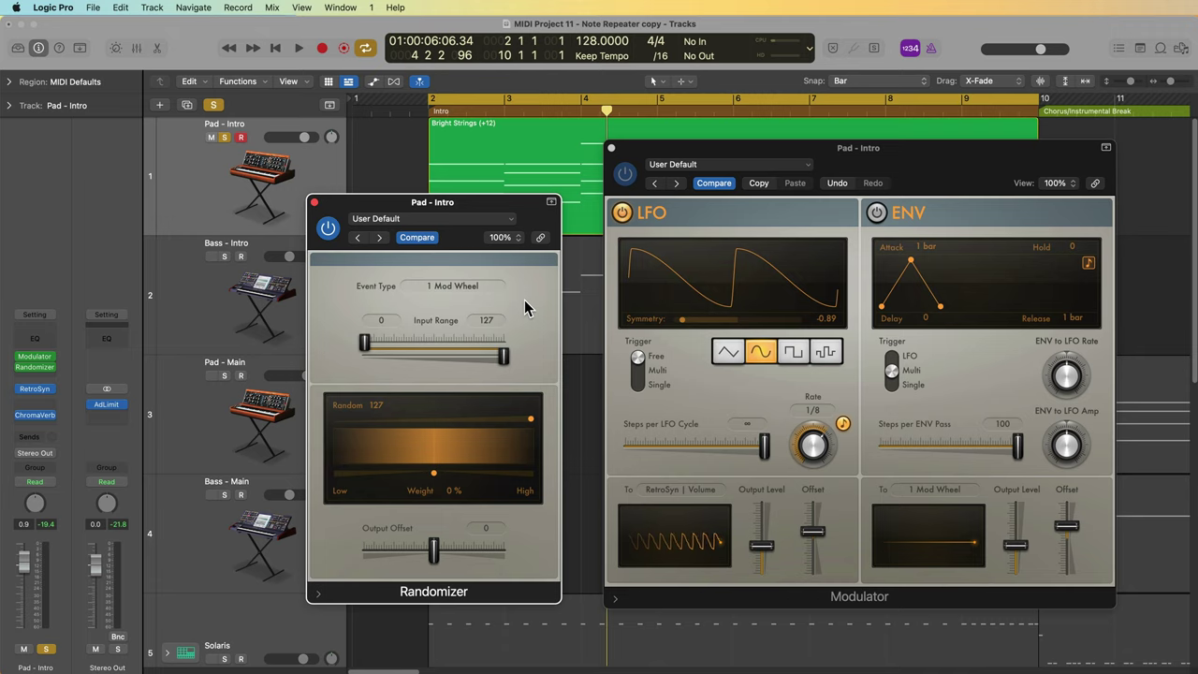
pyautogui.press('space')
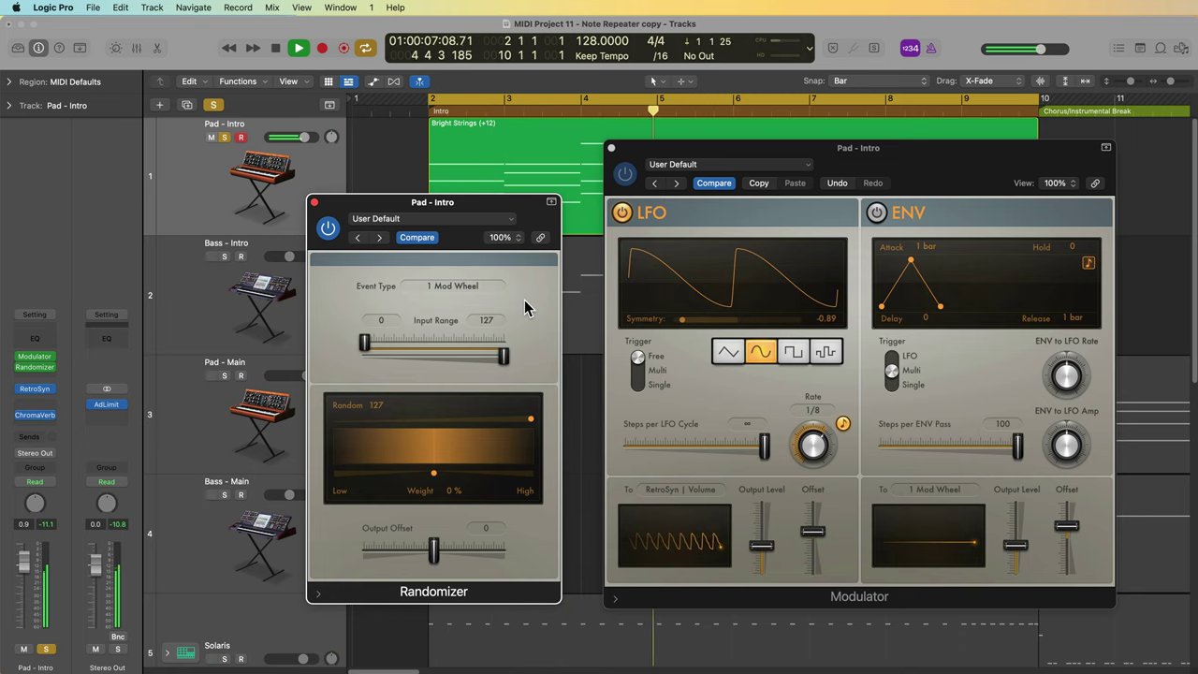
pyautogui.press('space')
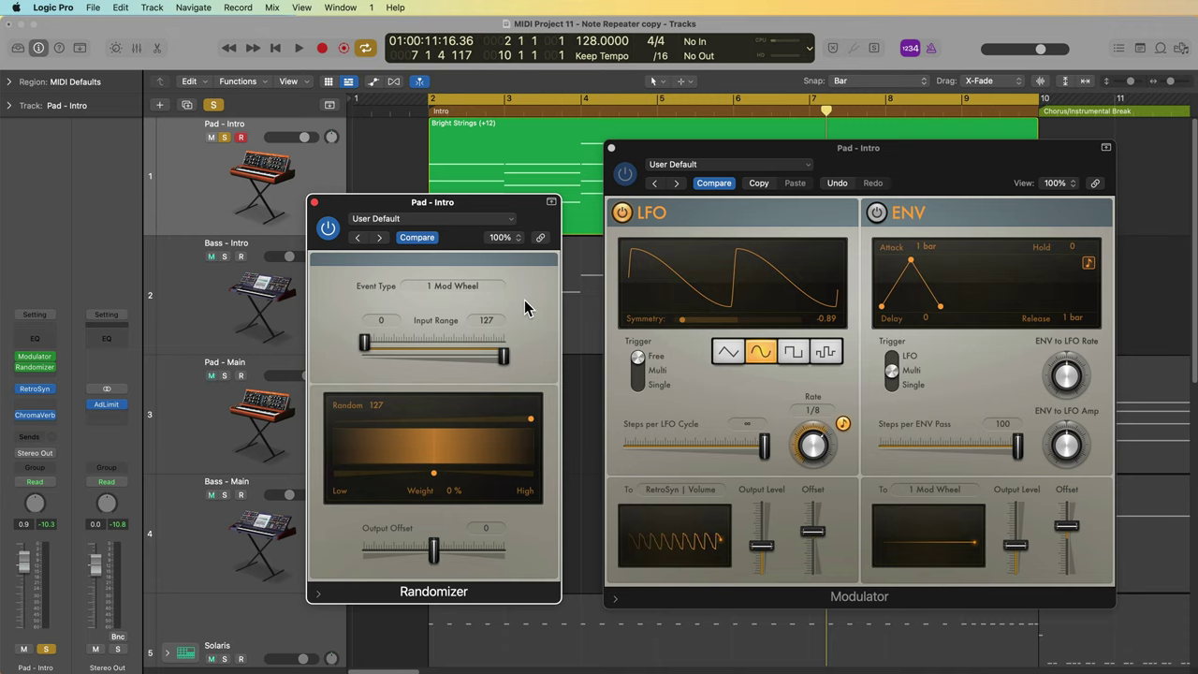
pyautogui.click(315, 203)
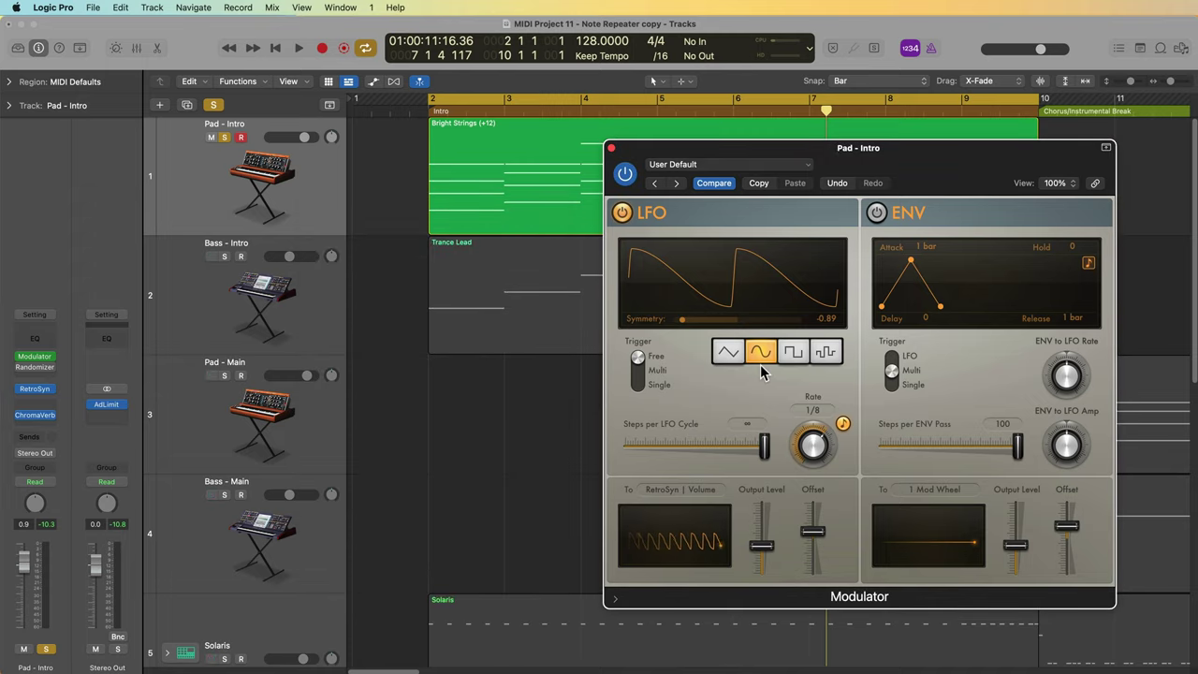
# Step: Give the Modulator LFO a stepped random waveform routed to 1 Mod Wheel and start playback
pyautogui.click(830, 361)
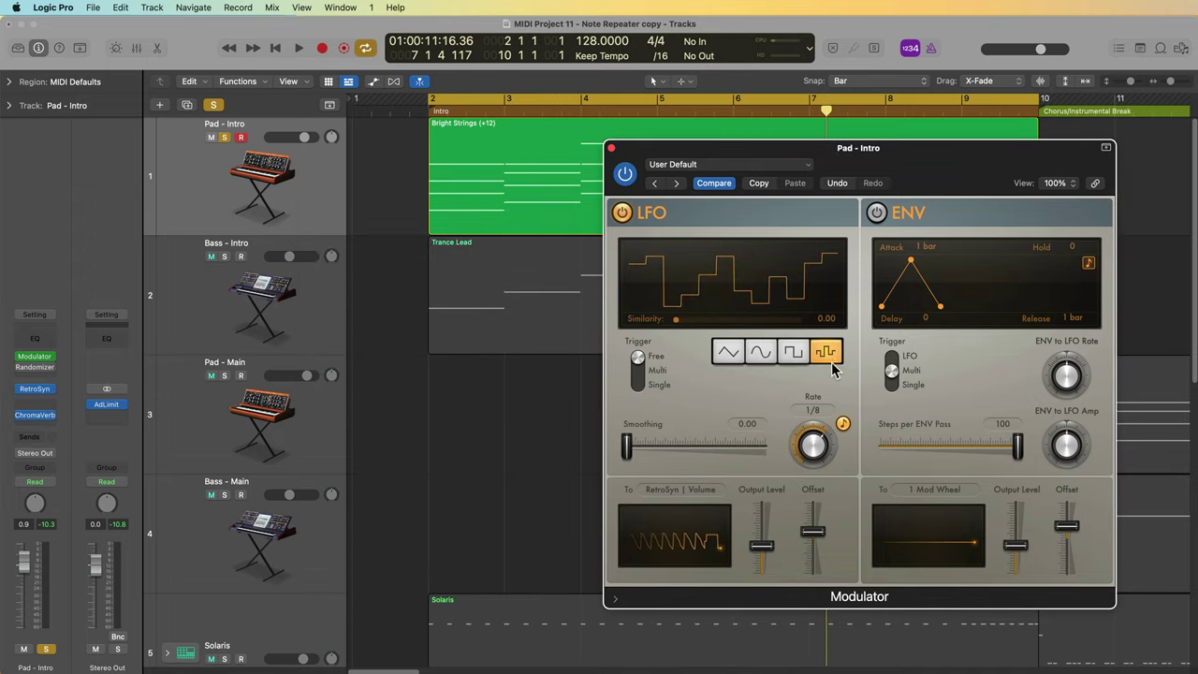
pyautogui.click(714, 490)
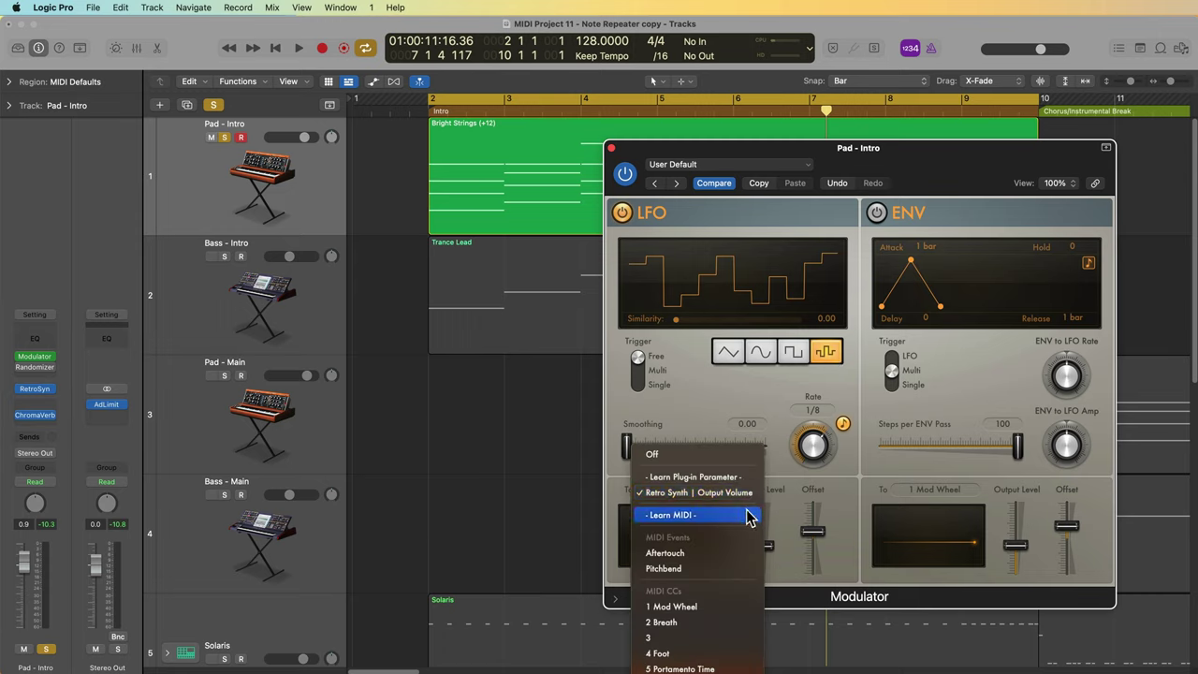
pyautogui.click(734, 607)
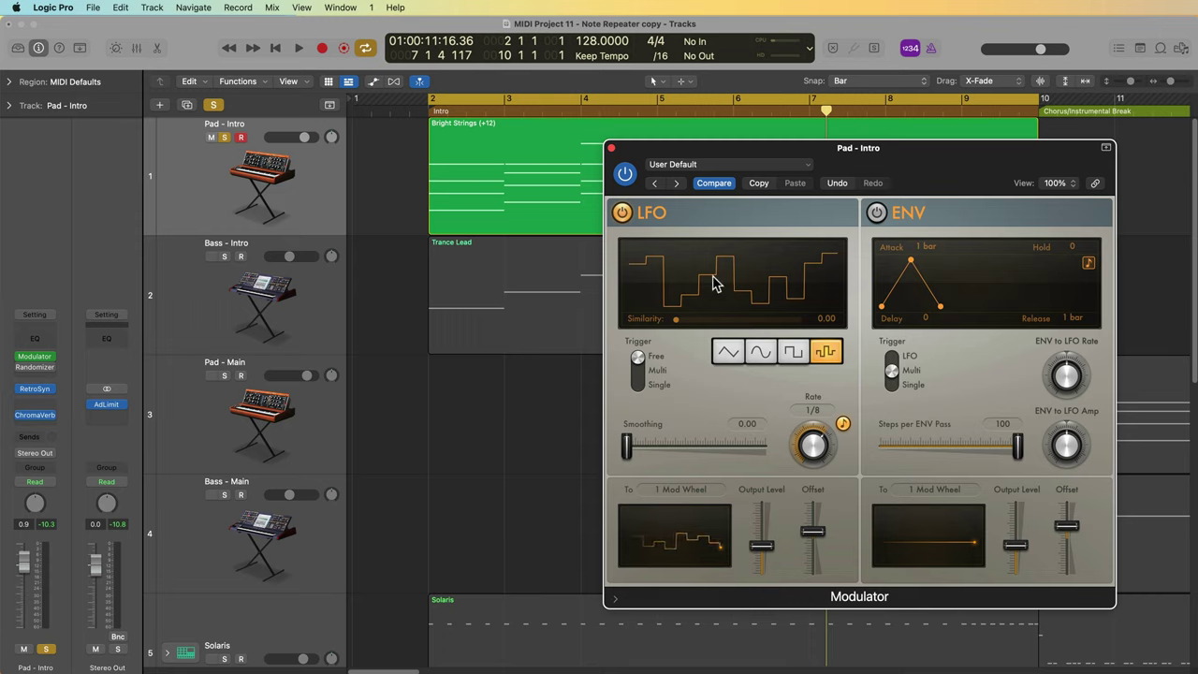
pyautogui.press('space')
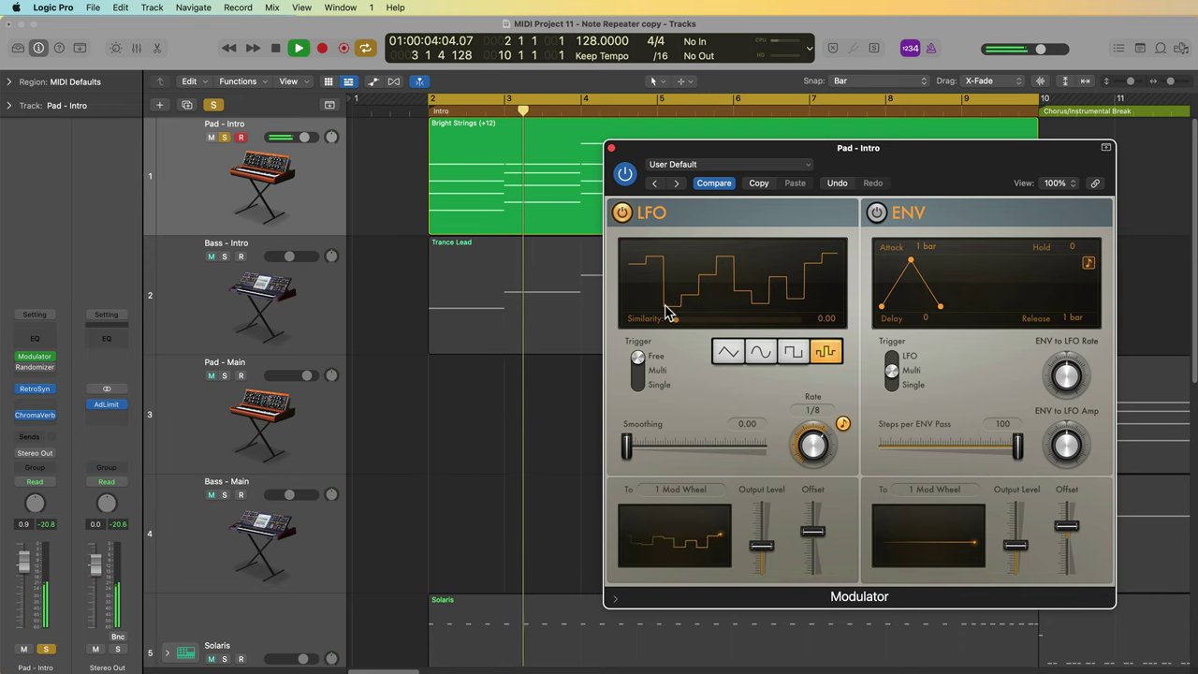
# Step: Unsync the LFO rate, set it to 49.0 Hz and raise the output level to 14%
pyautogui.click(842, 424)
pyautogui.moveTo(827, 413); pyautogui.dragTo(832, 396)
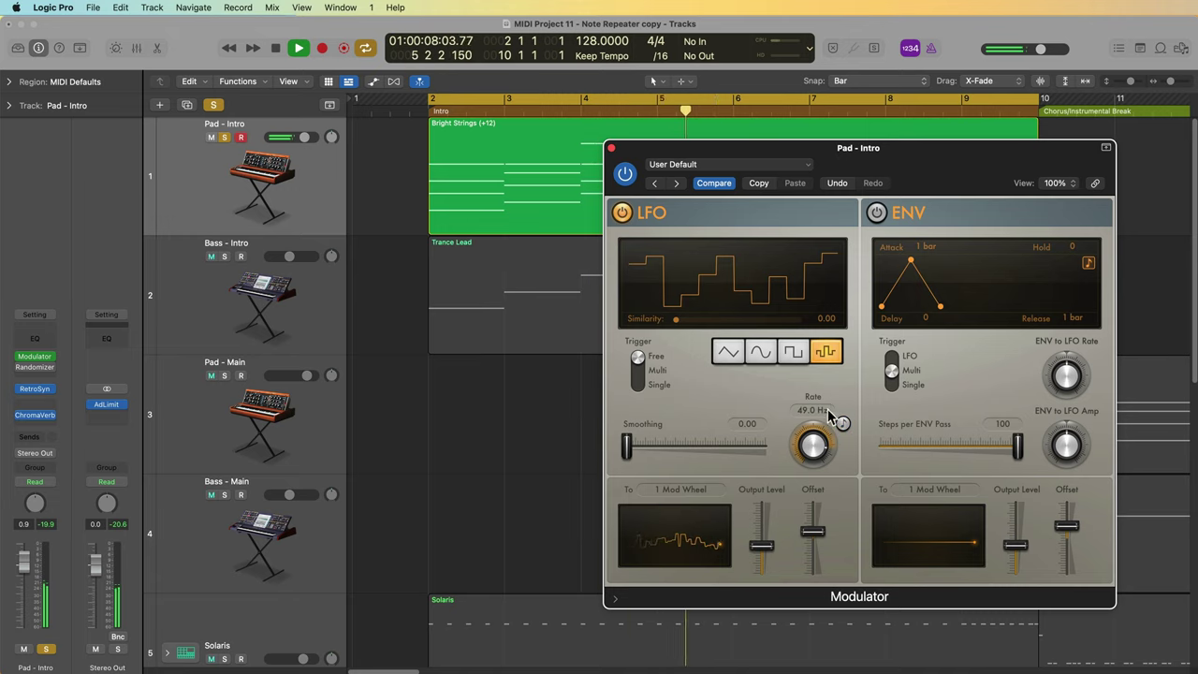
pyautogui.moveTo(761, 547); pyautogui.dragTo(814, 532)
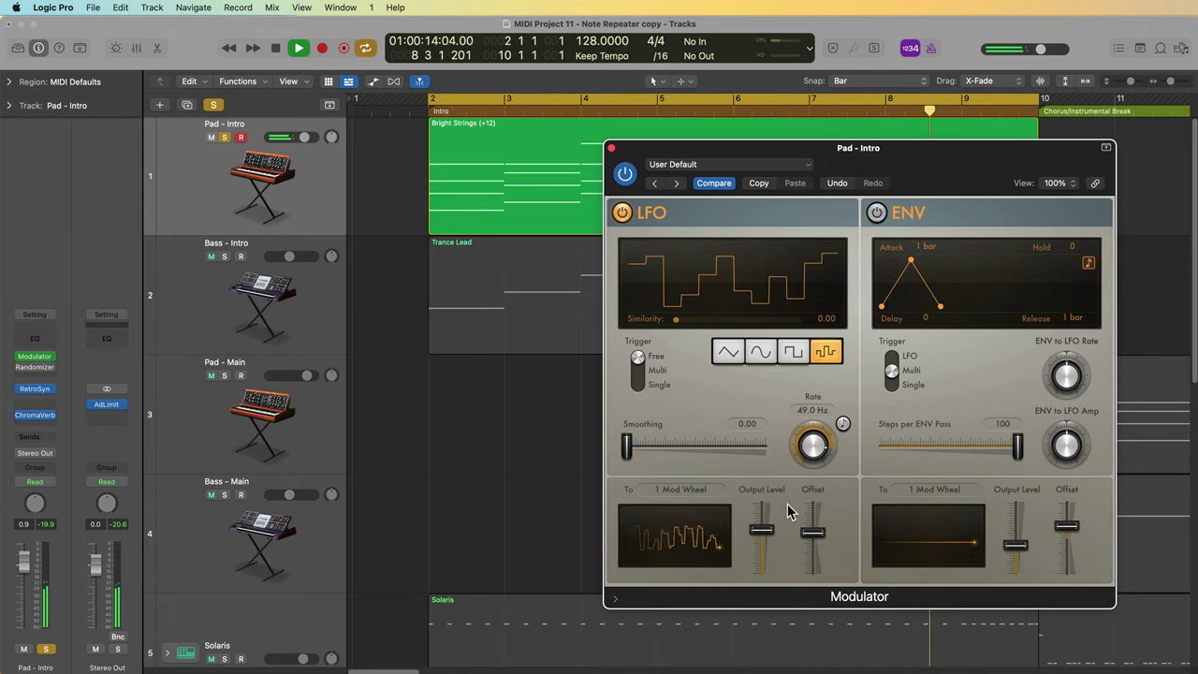
pyautogui.press('space')
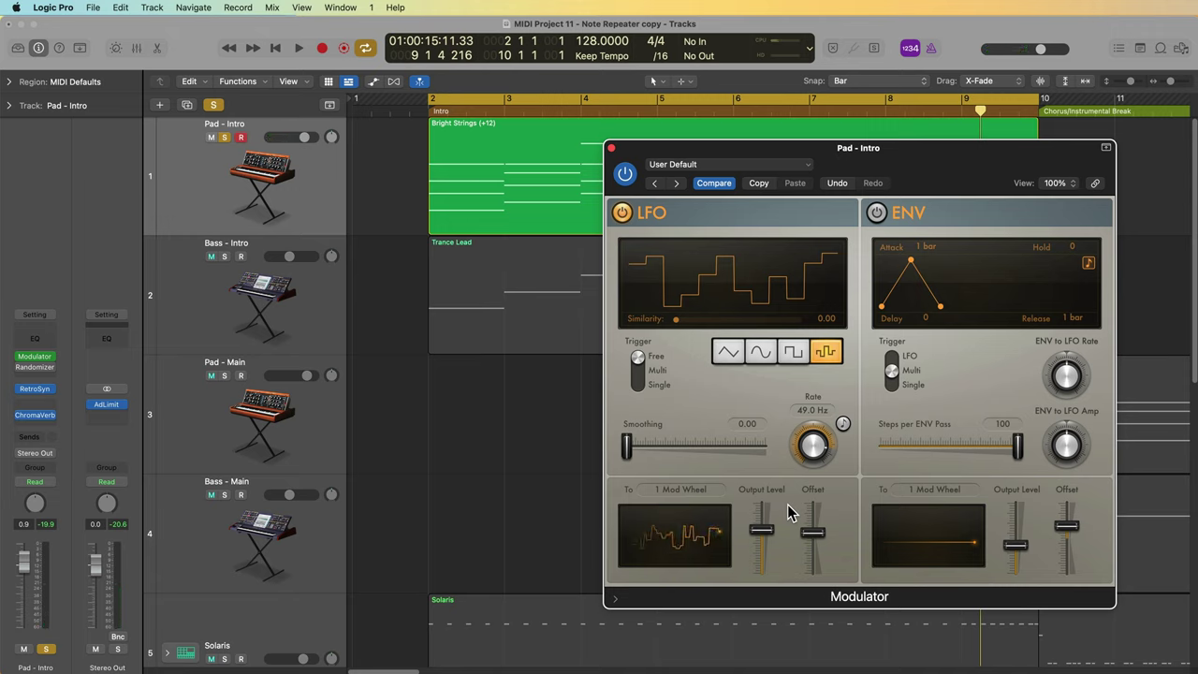
pyautogui.click(23, 368)
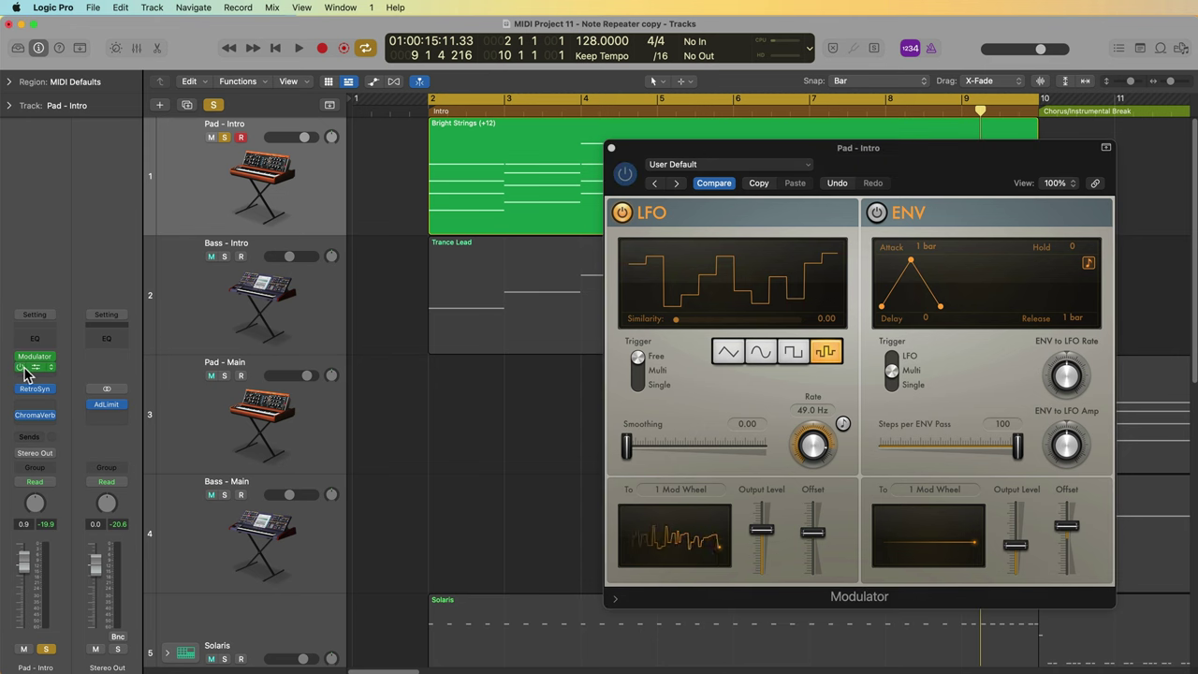
# Step: Select the Verse Pluck Arps track and play back its 1/16 arpeggio
pyautogui.click(25, 375)
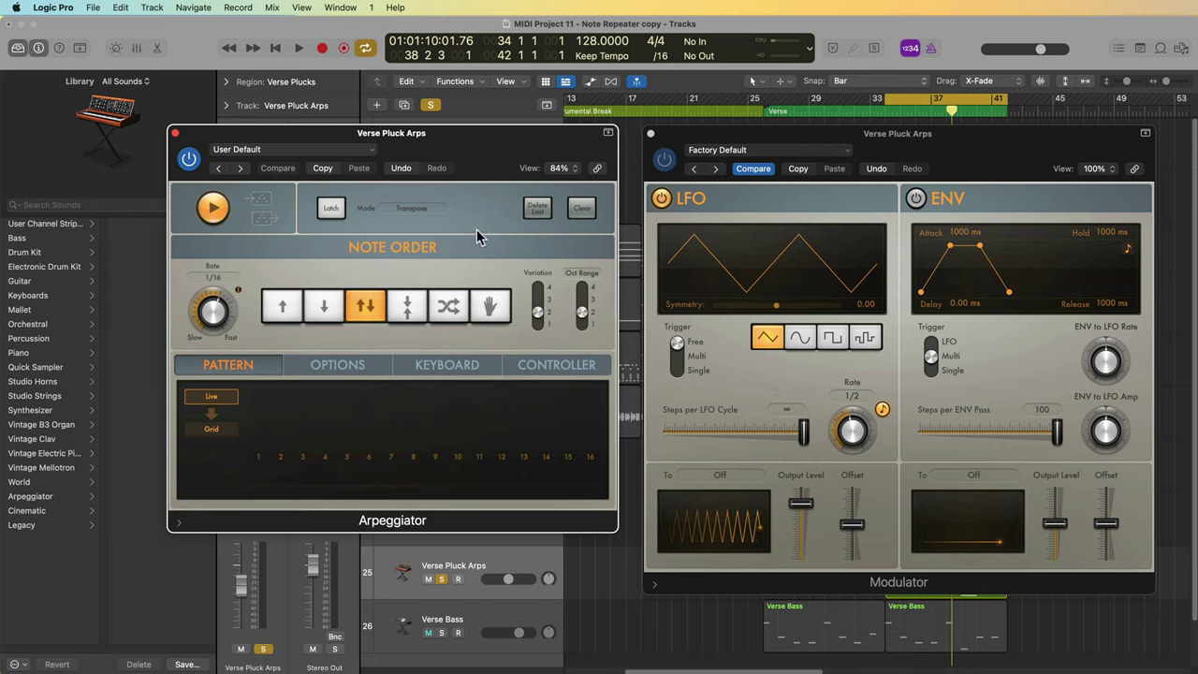
pyautogui.press('space')
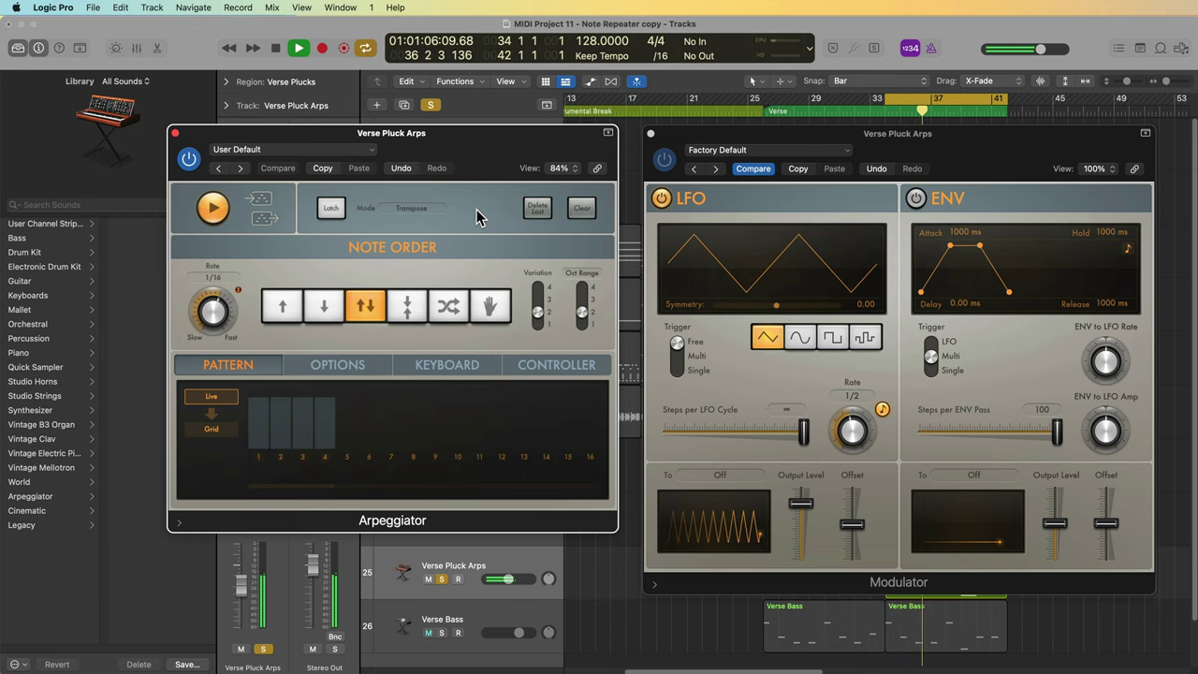
pyautogui.press('space')
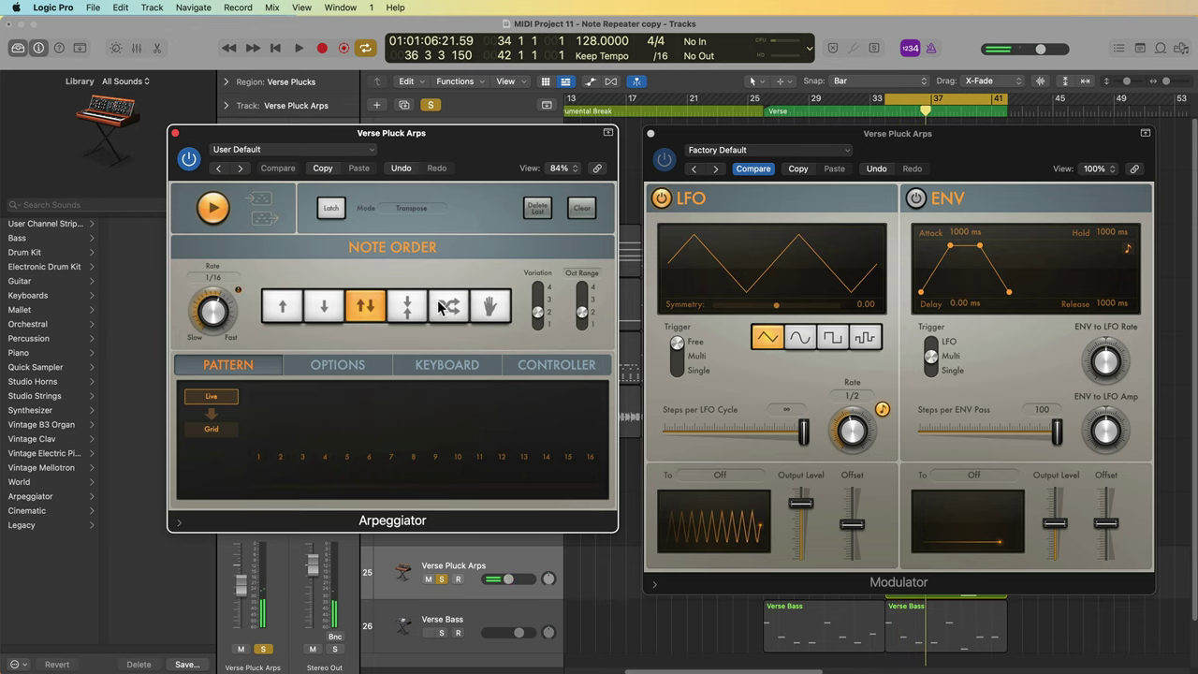
# Step: Assign 1 Mod Wheel as the Arpeggiator's controller with Note Length as its destination
pyautogui.click(374, 364)
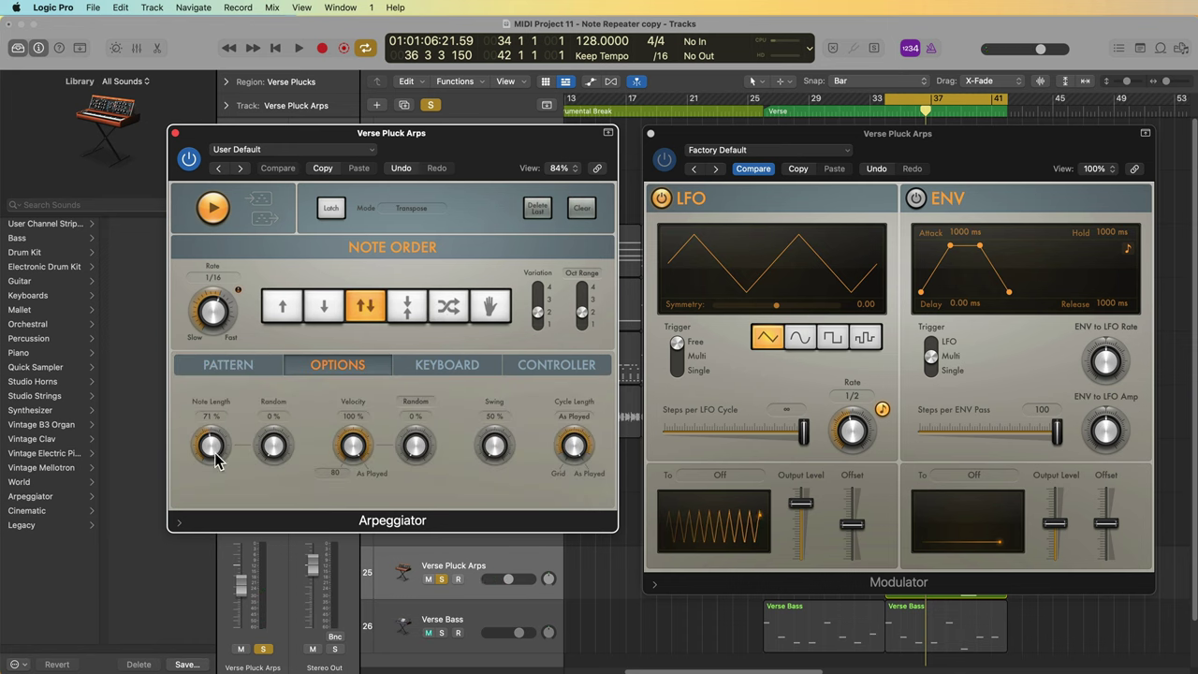
pyautogui.click(545, 372)
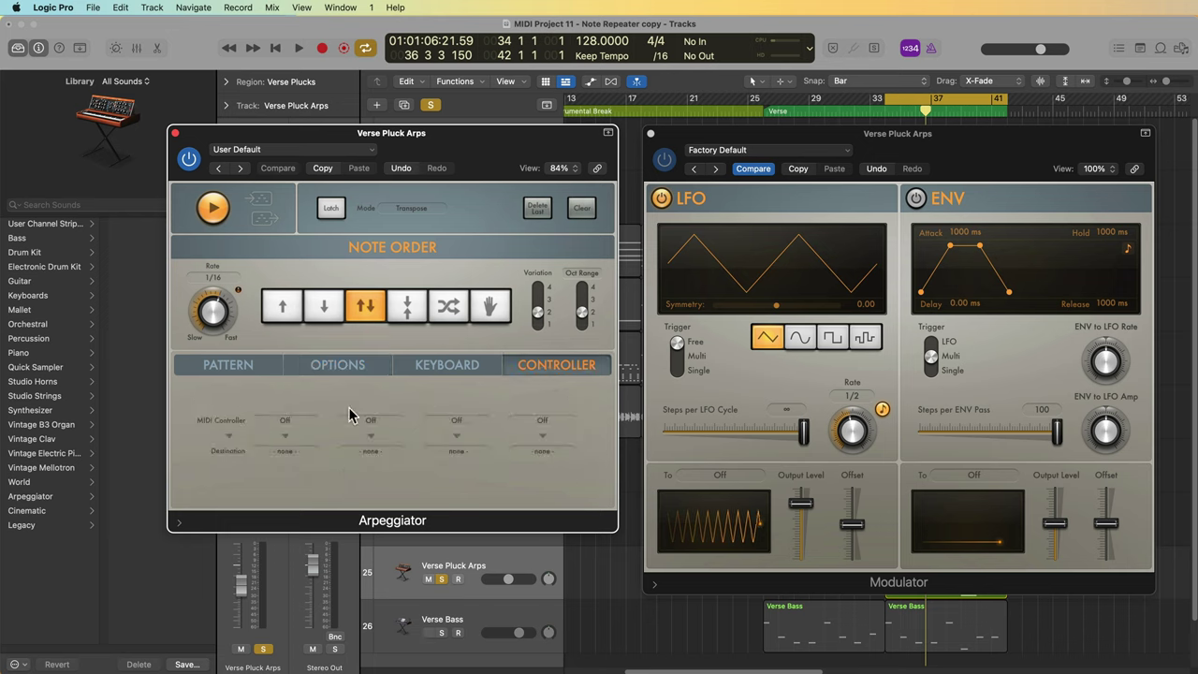
pyautogui.click(283, 422)
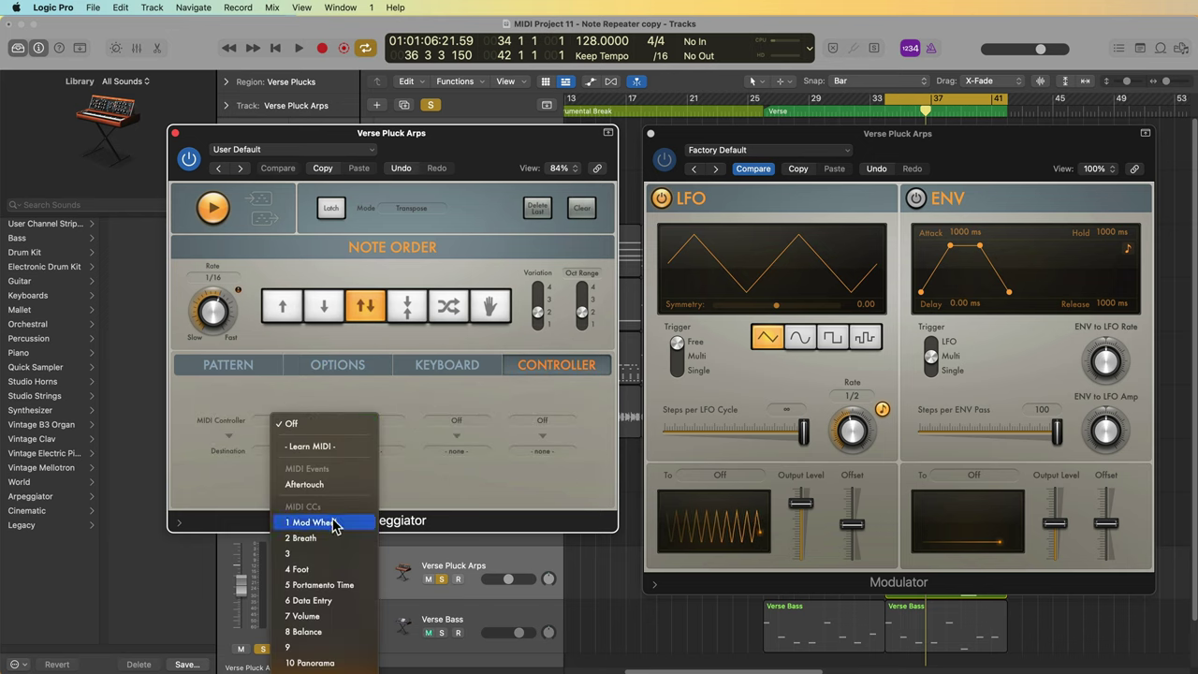
pyautogui.click(319, 523)
pyautogui.click(285, 454)
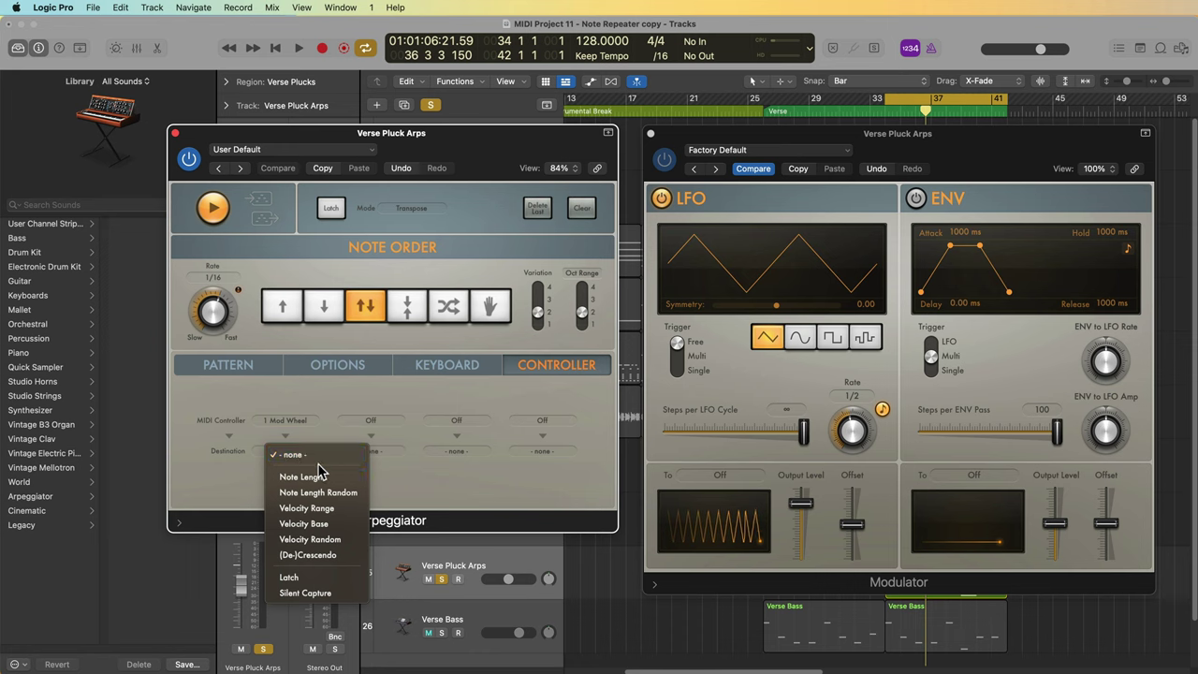
pyautogui.click(294, 476)
# Step: Show the Arpeggiator's Options tab, select the Verse Pluck Arps track and uncover the track list
pyautogui.click(339, 368)
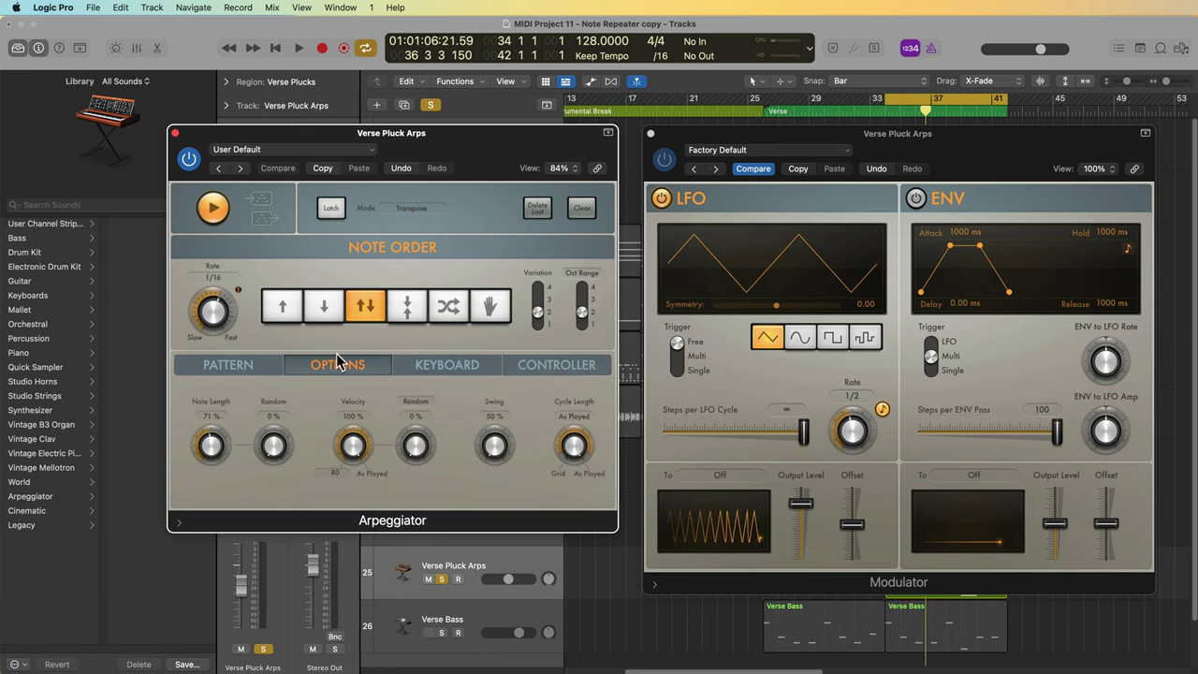
pyautogui.click(461, 575)
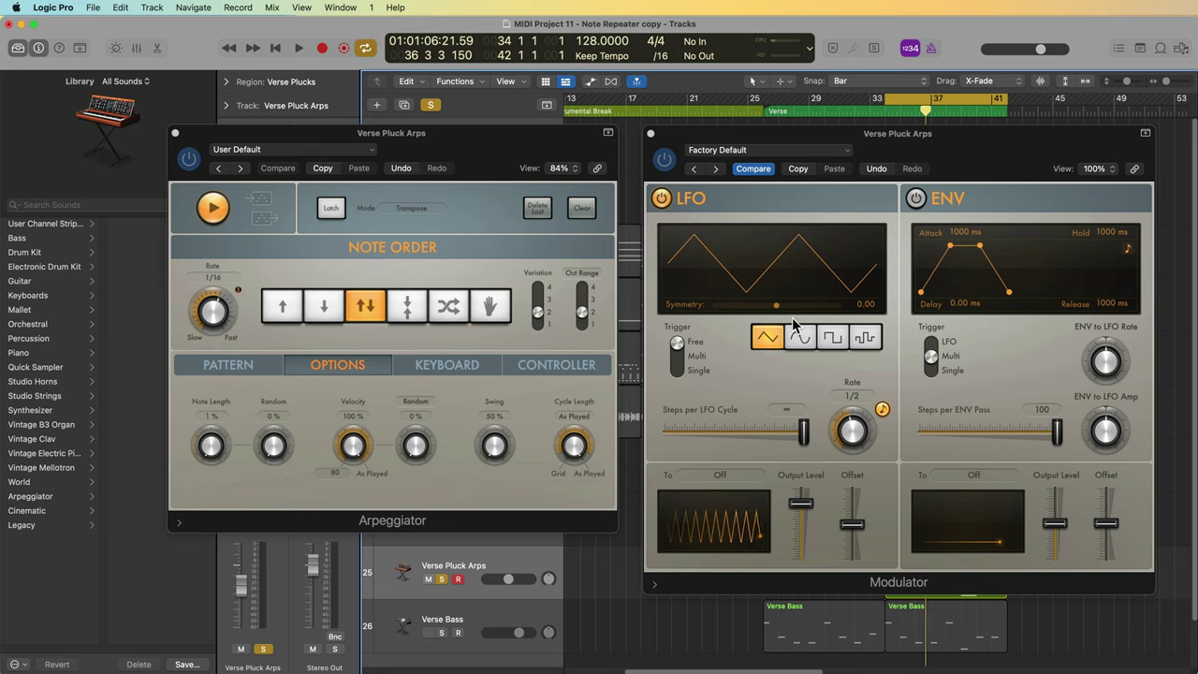
pyautogui.moveTo(538, 138); pyautogui.dragTo(560, 465)
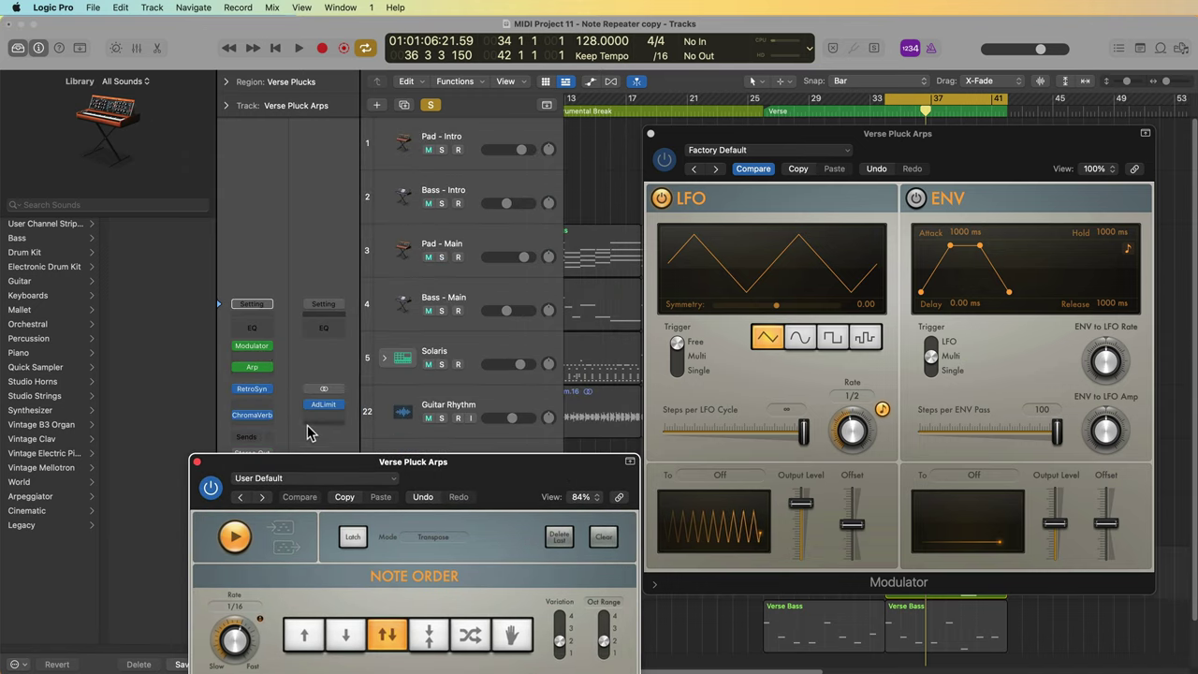
# Step: Route the Modulator LFO to 1 Mod Wheel with a 2-bar rate
pyautogui.moveTo(249, 375)
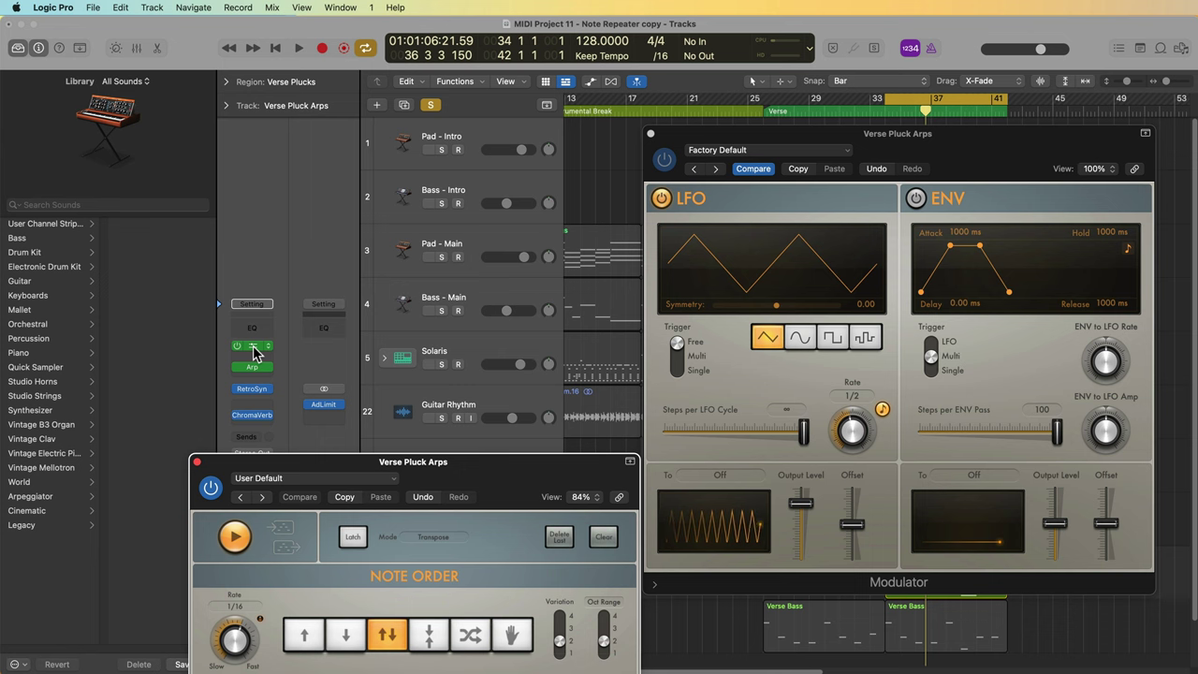
pyautogui.moveTo(372, 462); pyautogui.dragTo(337, 155)
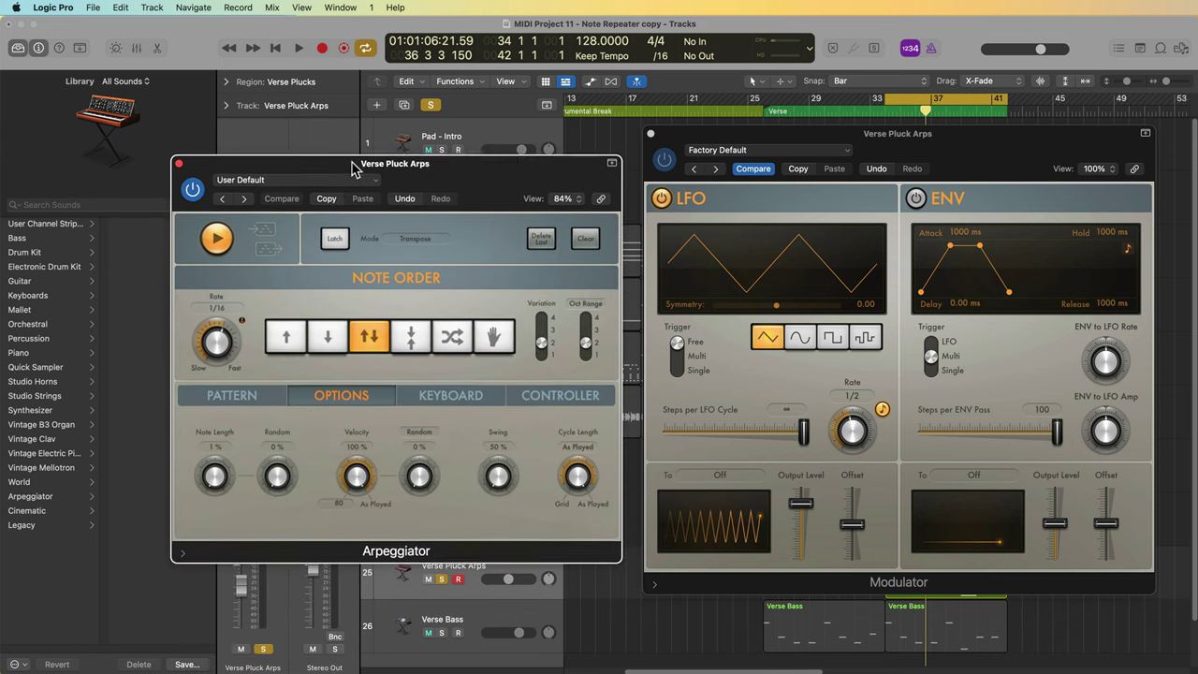
pyautogui.click(719, 474)
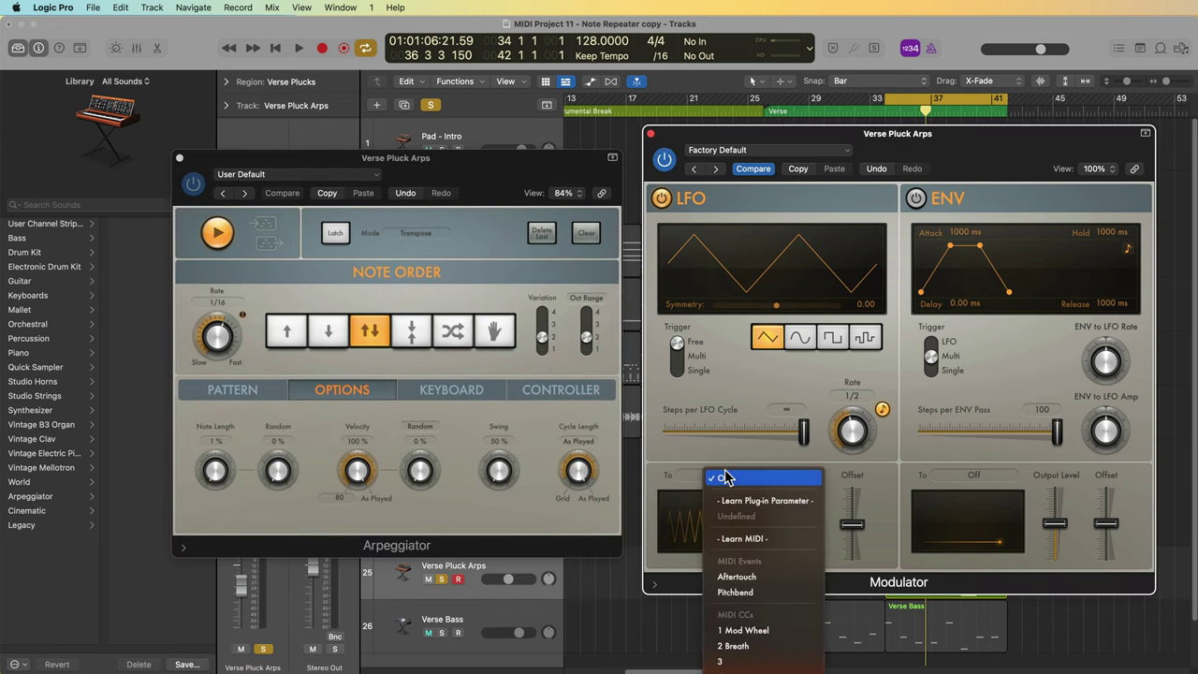
pyautogui.click(773, 630)
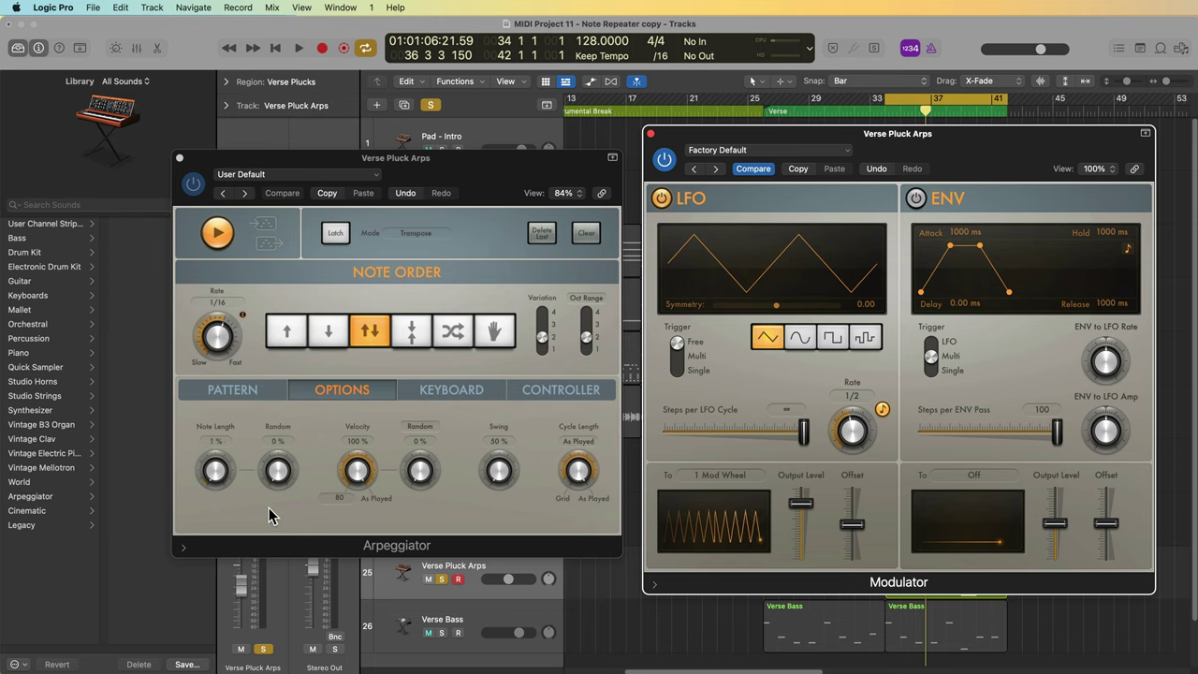
pyautogui.moveTo(856, 430); pyautogui.dragTo(855, 442)
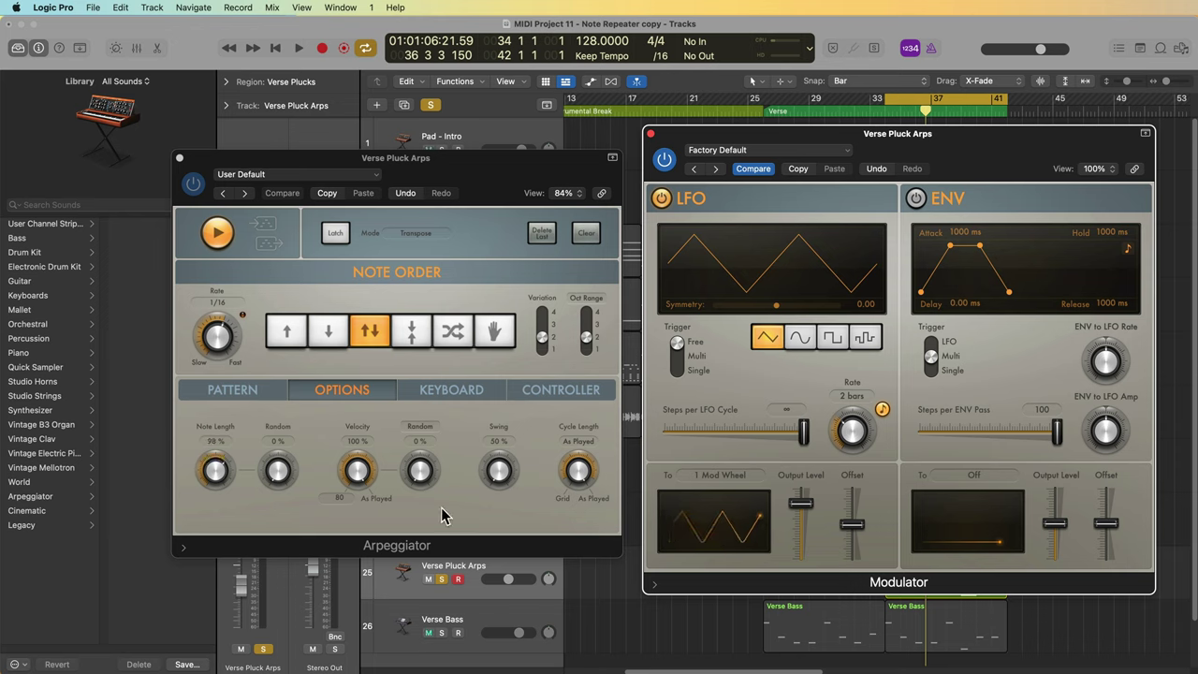
# Step: Play the song to hear the Note Length sweep, then move the Arpeggiator window aside
pyautogui.press('space')
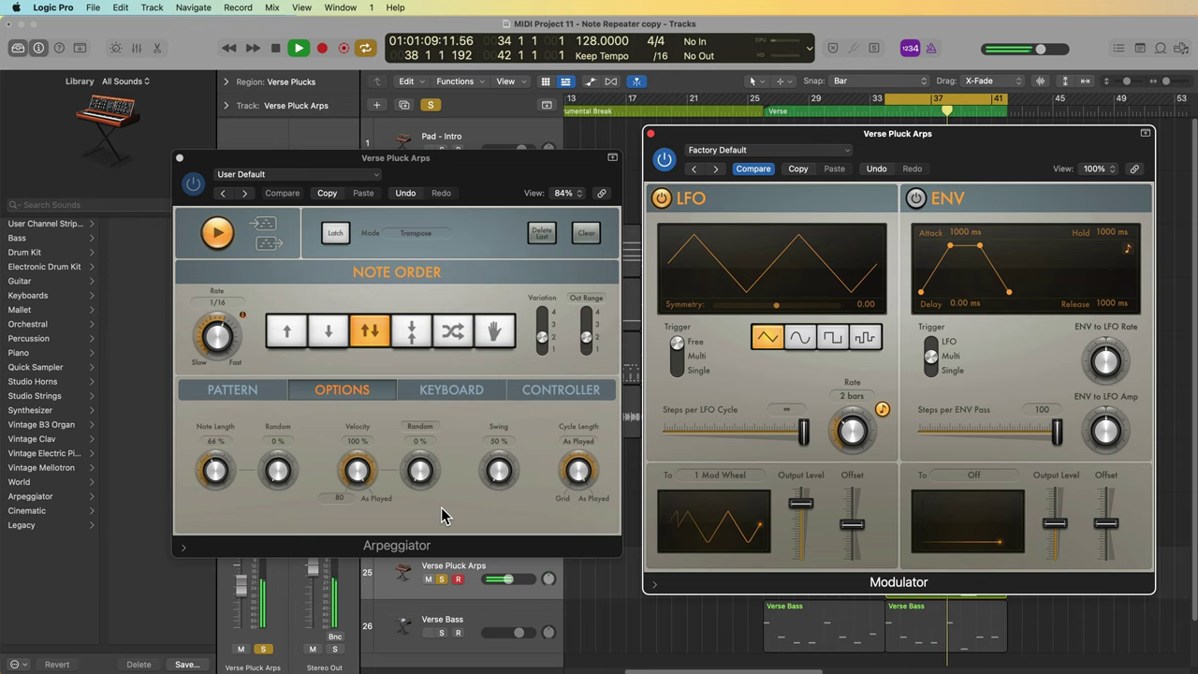
pyautogui.press('space')
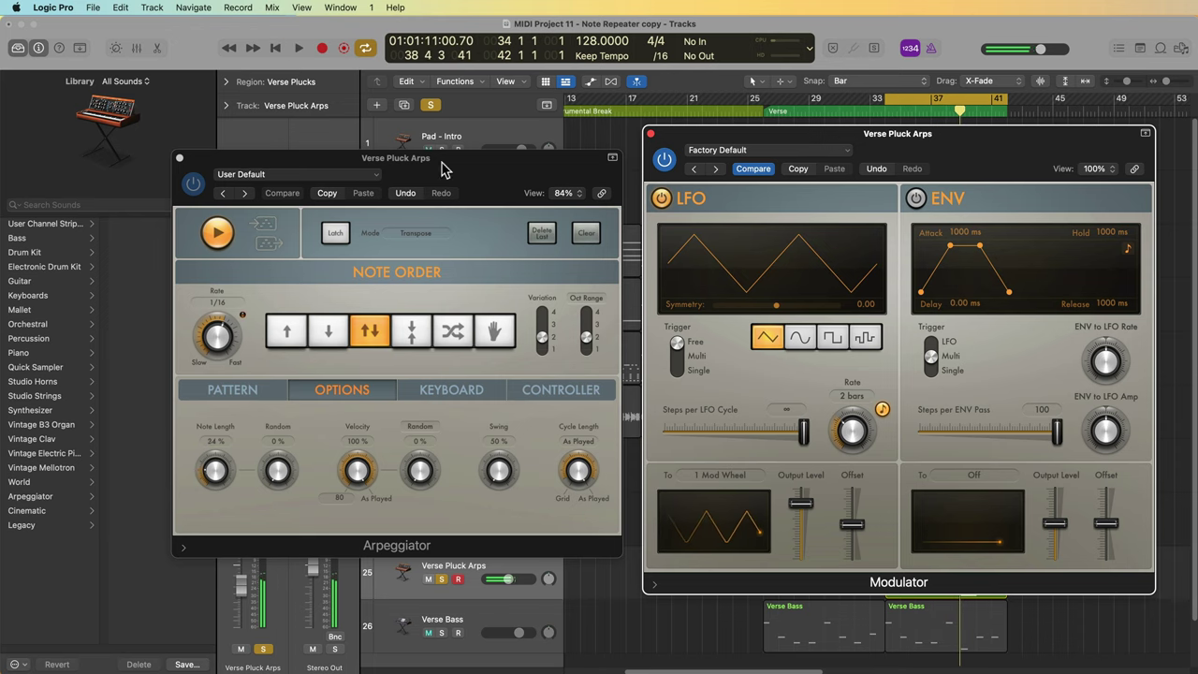
pyautogui.click(487, 166)
pyautogui.moveTo(487, 166); pyautogui.dragTo(856, 66)
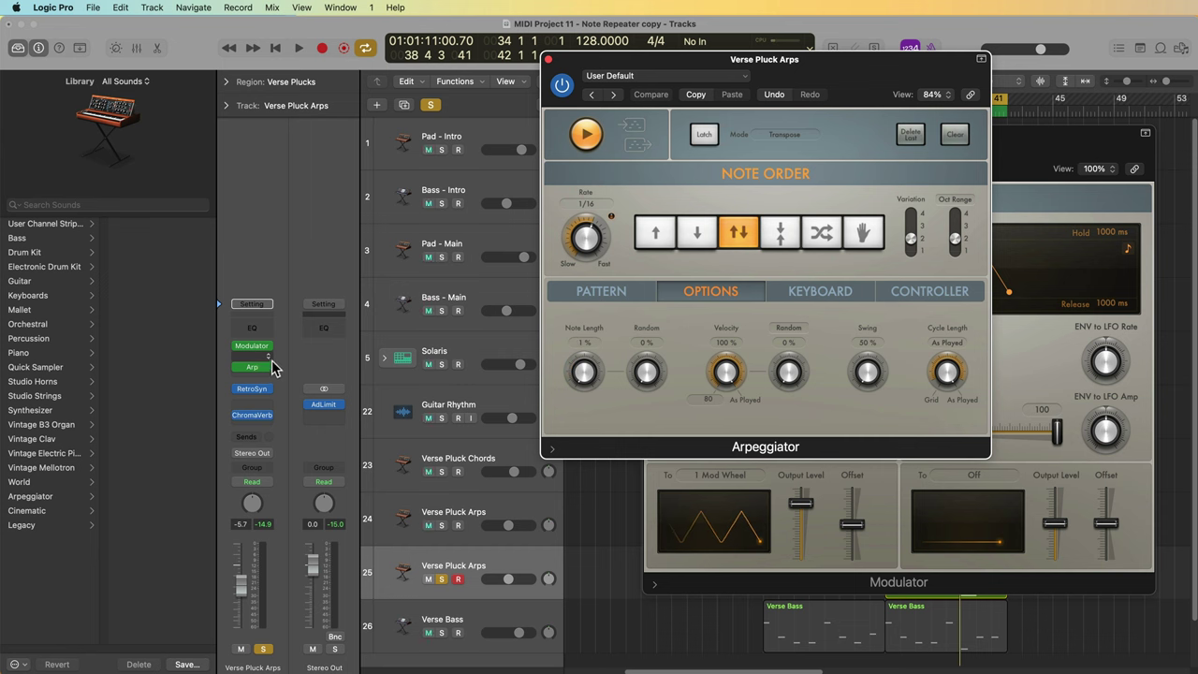
pyautogui.click(272, 368)
# Step: Insert a Randomizer MIDI FX on 1 Mod Wheel with Random 27 and Weight 6%
pyautogui.click(365, 473)
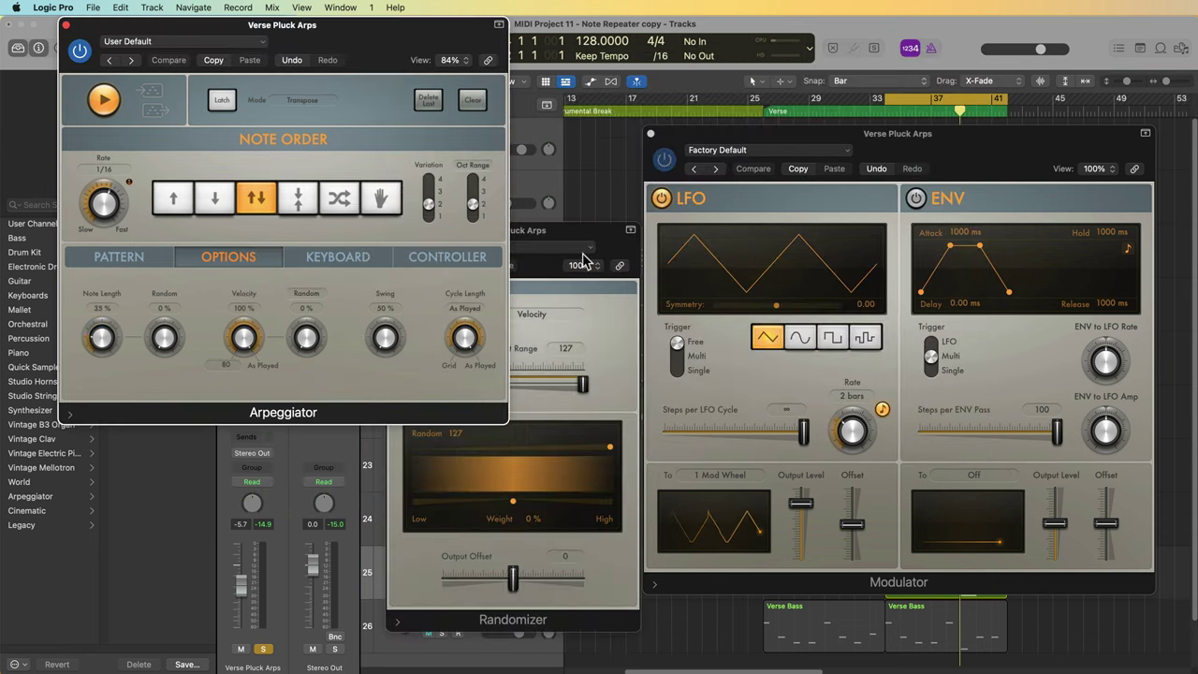
pyautogui.click(588, 248)
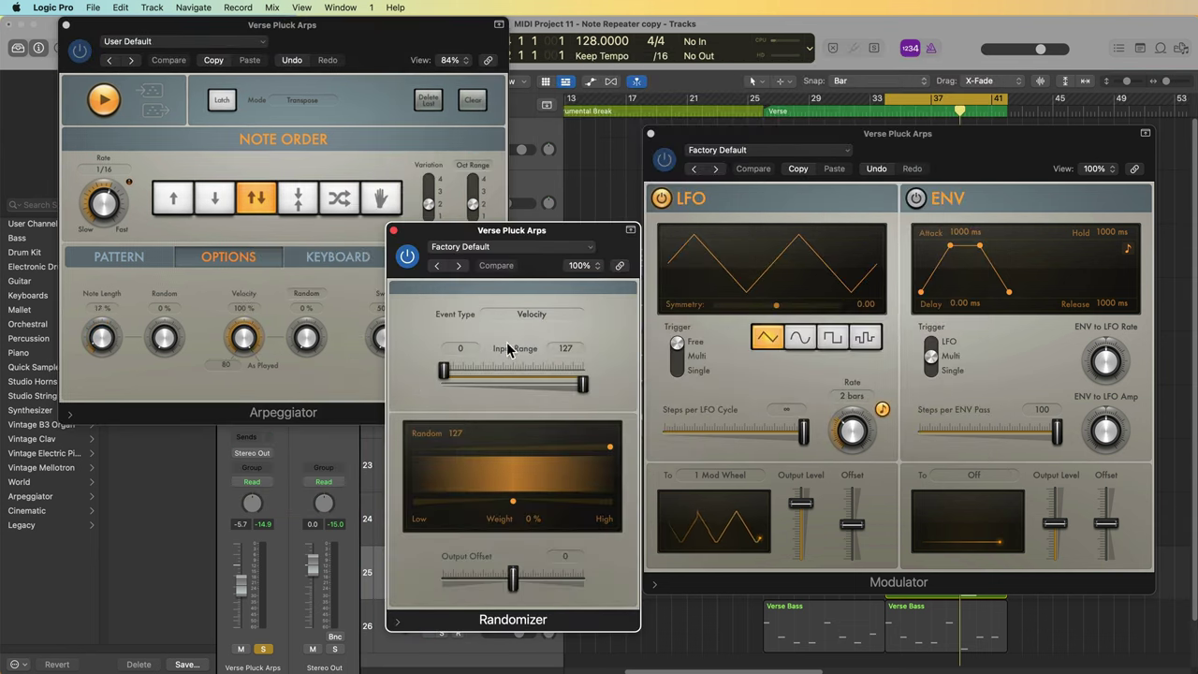
pyautogui.click(552, 315)
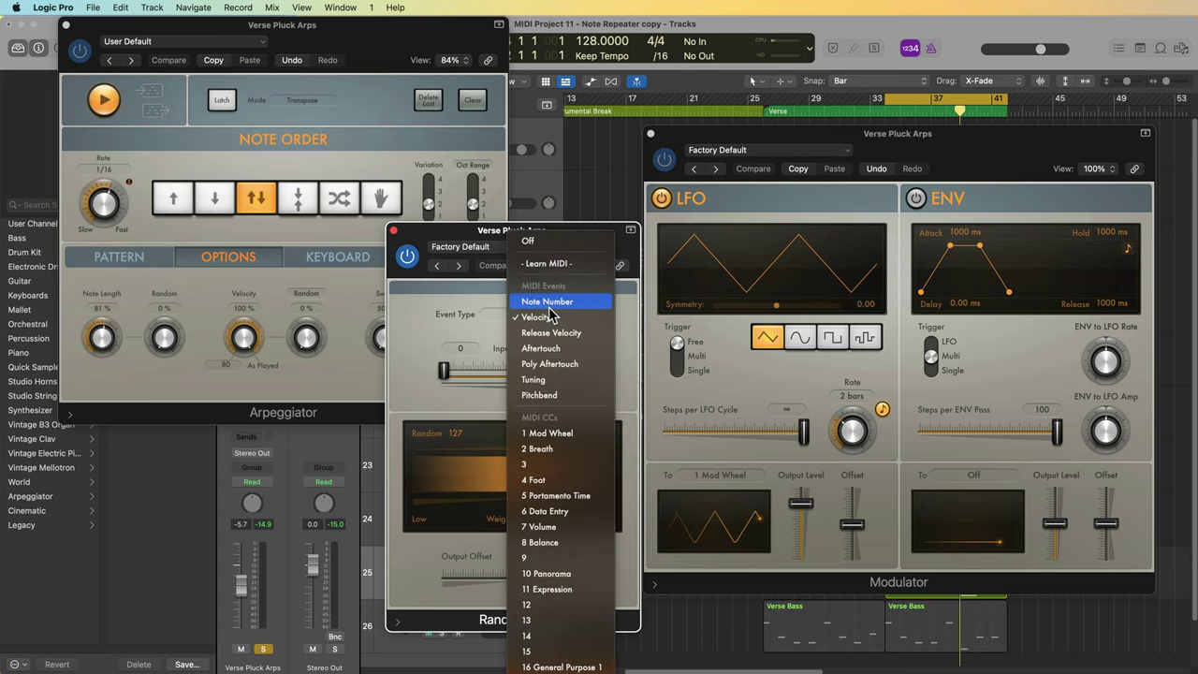
pyautogui.click(577, 434)
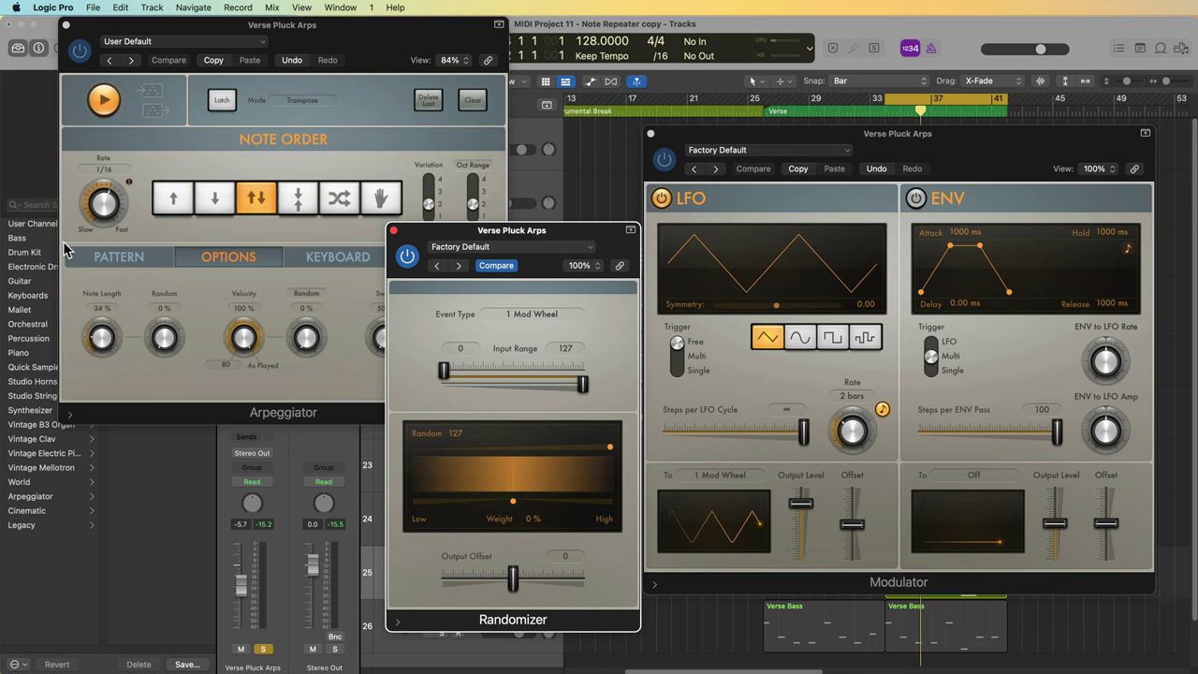
pyautogui.moveTo(610, 450); pyautogui.dragTo(446, 530)
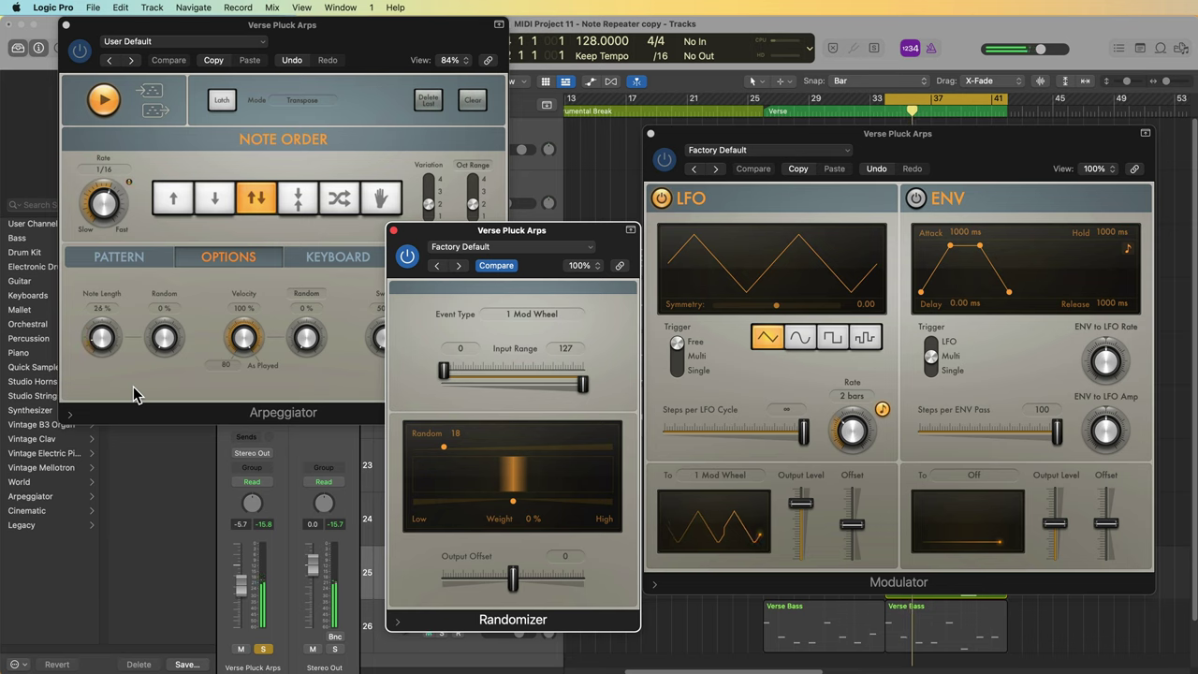
pyautogui.moveTo(444, 448); pyautogui.dragTo(462, 449)
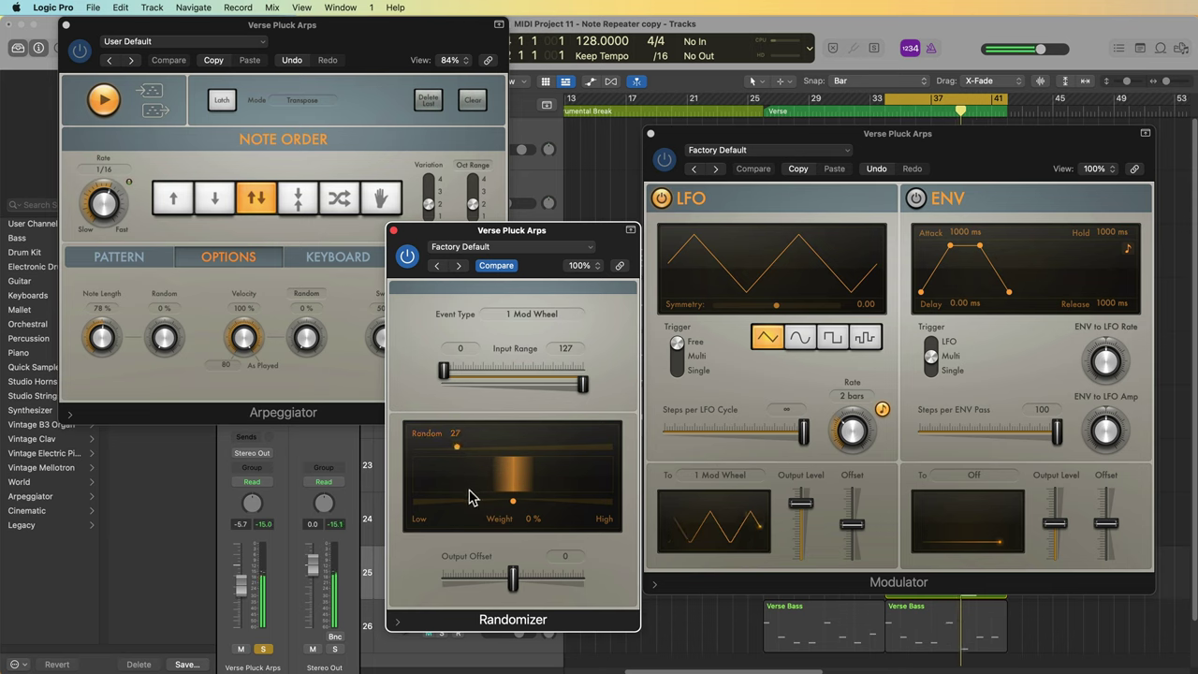
pyautogui.moveTo(513, 502); pyautogui.dragTo(515, 513)
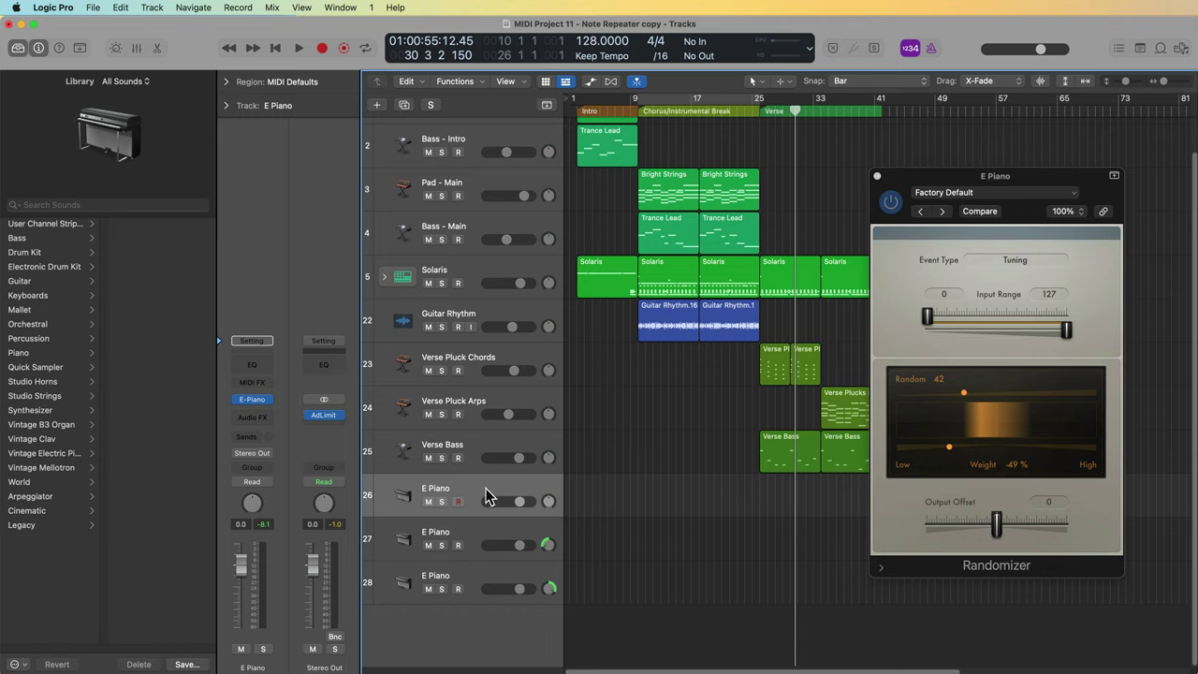
# Step: On the second E Piano layer, keep the Randomizer's event type on Tuning and close it
pyautogui.click(513, 534)
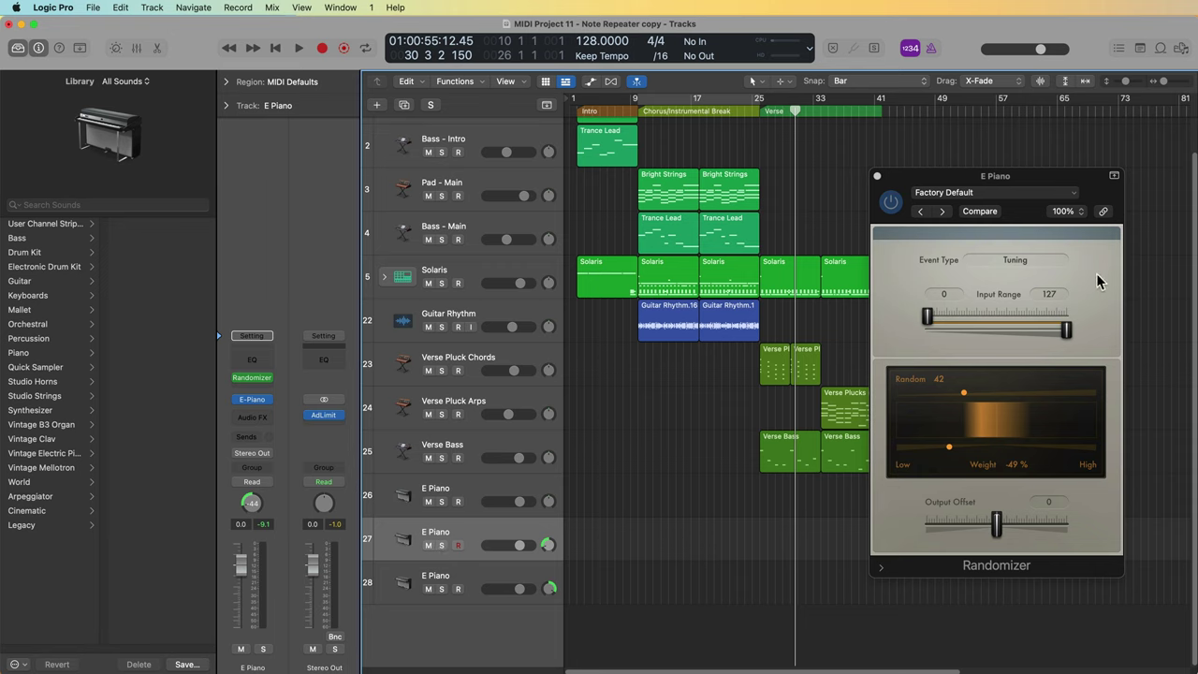
pyautogui.click(1048, 265)
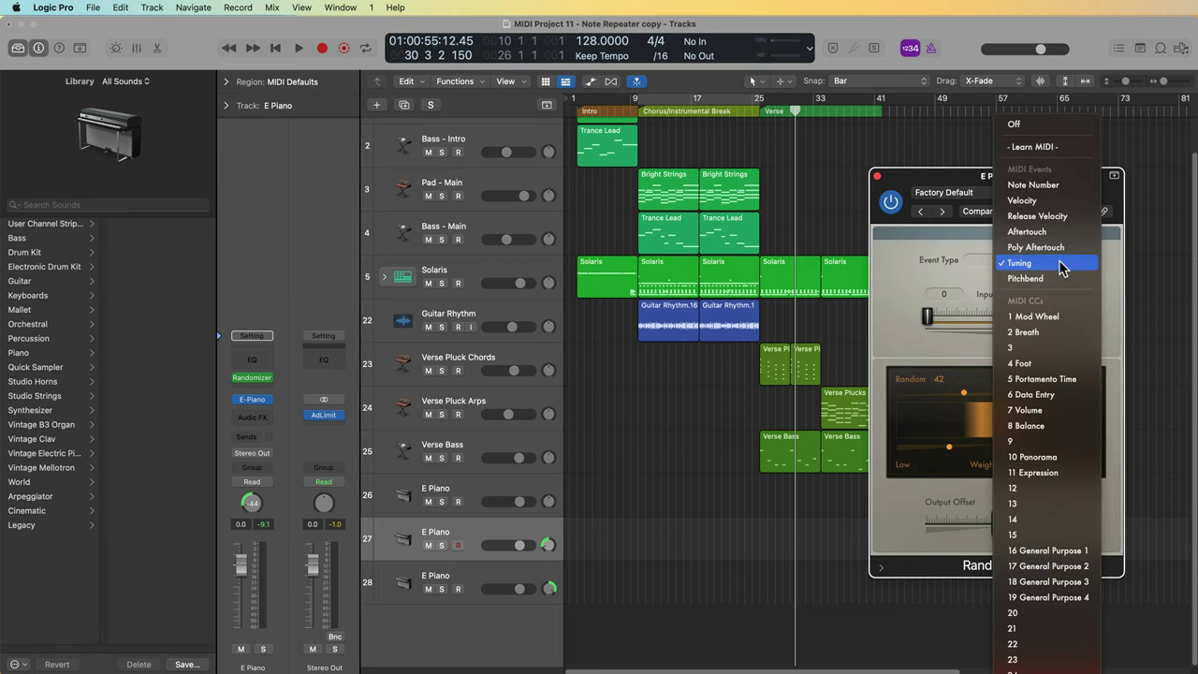
pyautogui.click(1061, 263)
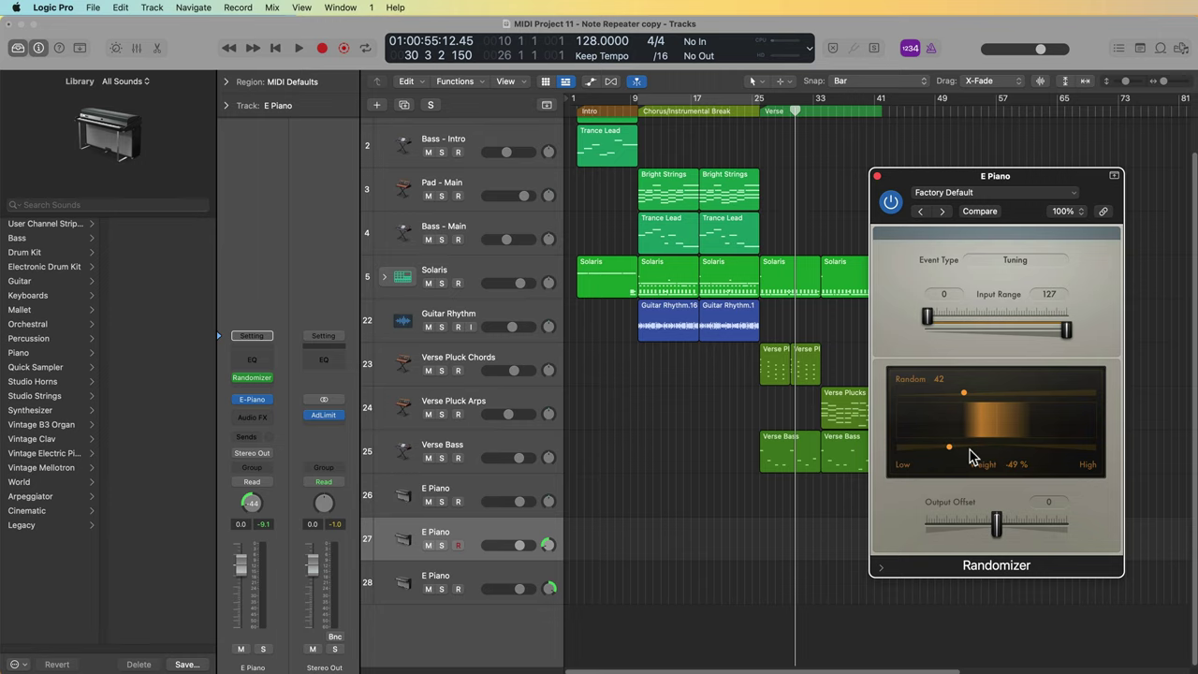
pyautogui.click(877, 176)
# Step: Raise the third E Piano layer's Randomizer tuning amount to 42, then close its window
pyautogui.press('Down')
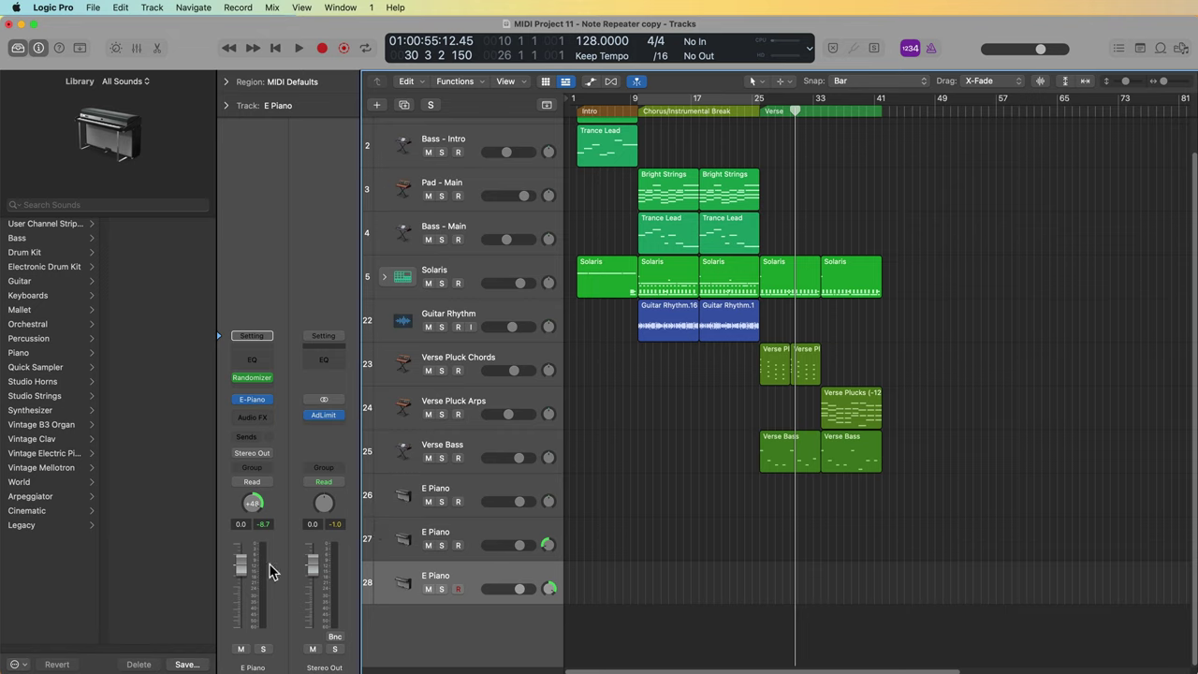
pyautogui.click(253, 377)
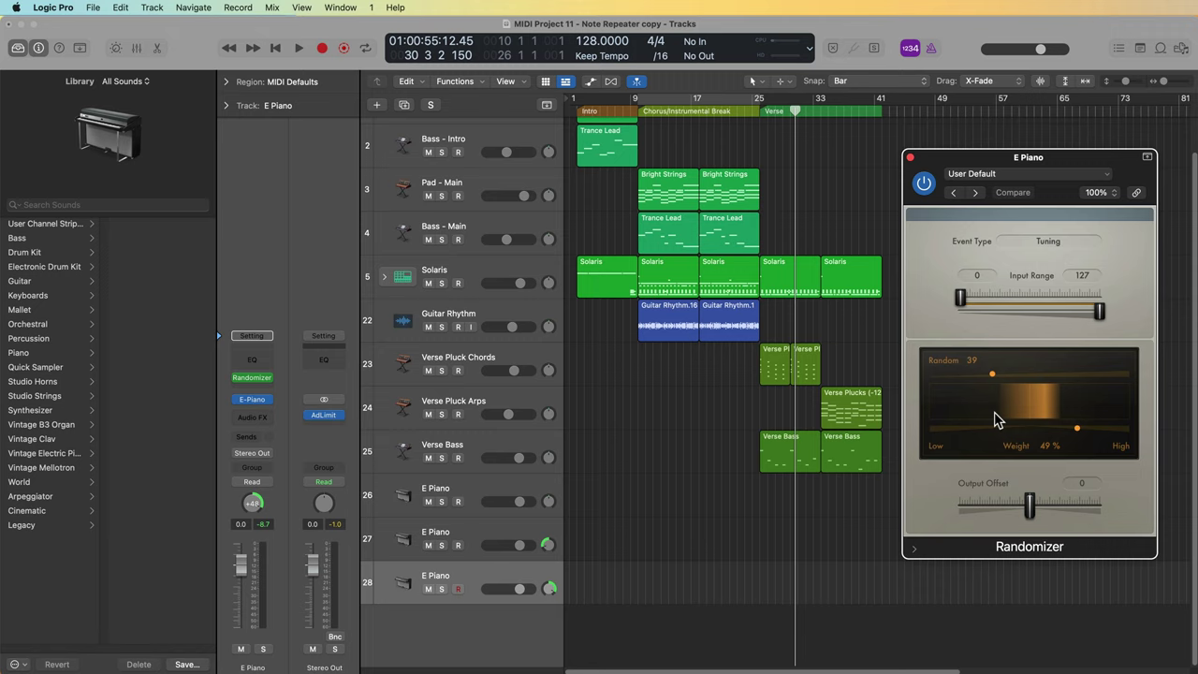
pyautogui.moveTo(993, 374); pyautogui.dragTo(998, 374)
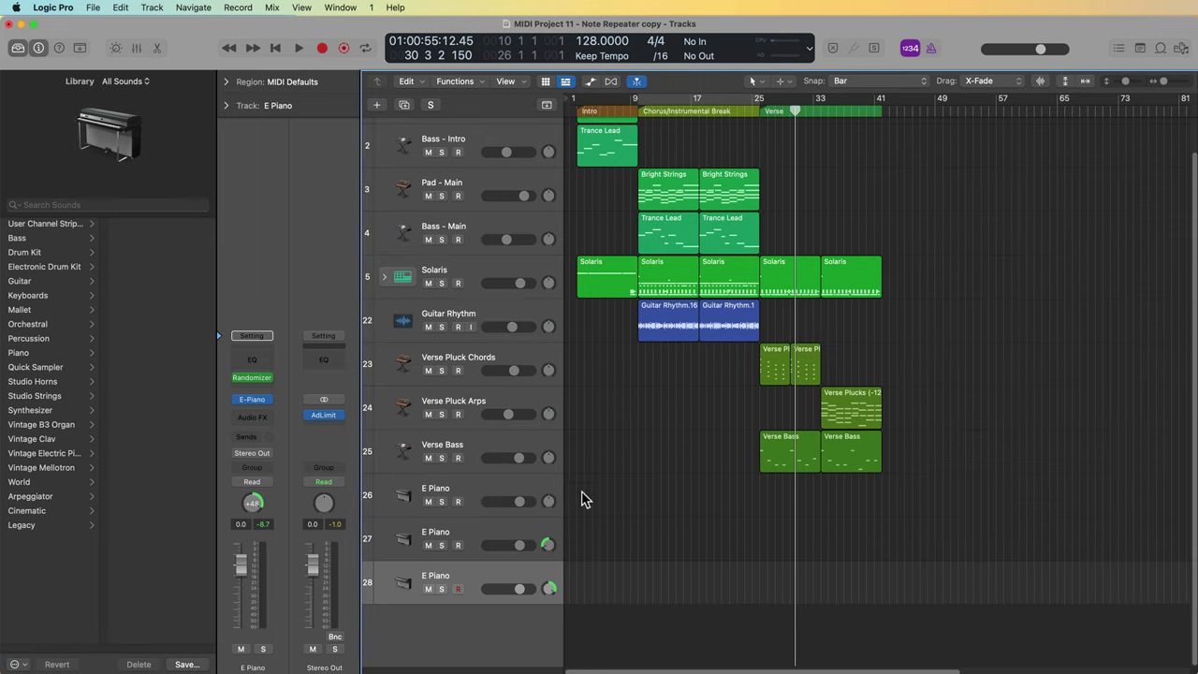
pyautogui.click(910, 157)
# Step: Audition E Piano tracks 26, 27 and 28 in turn, then select all three together
pyautogui.click(527, 486)
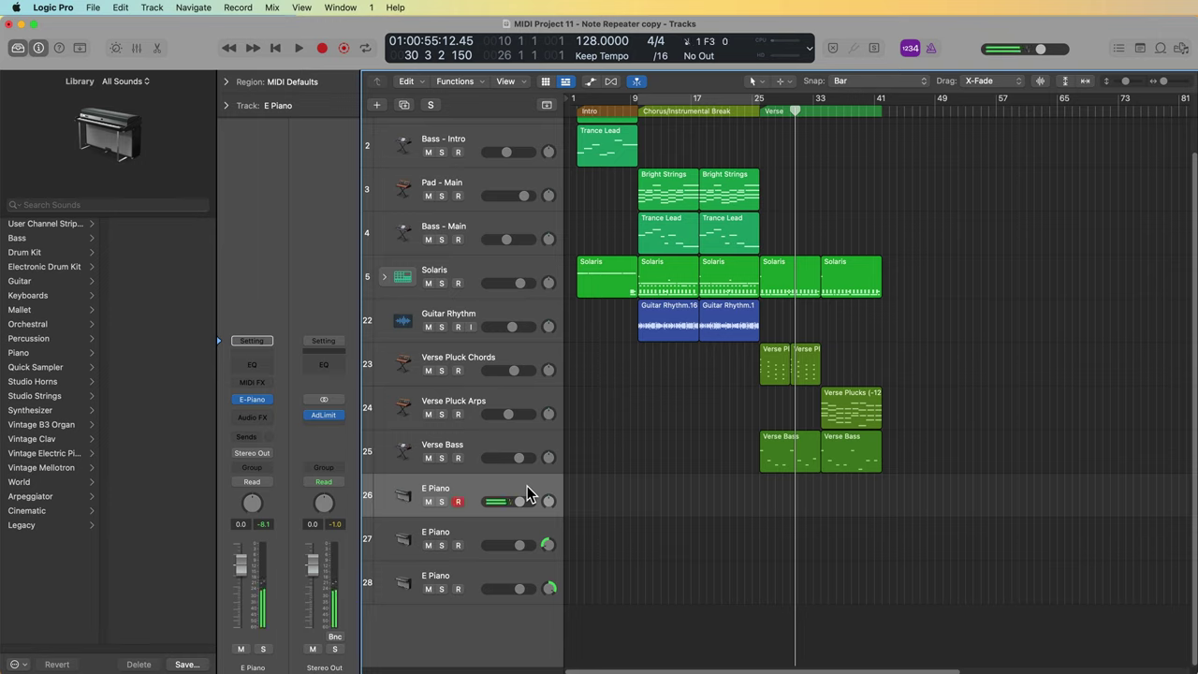
pyautogui.press('Down')
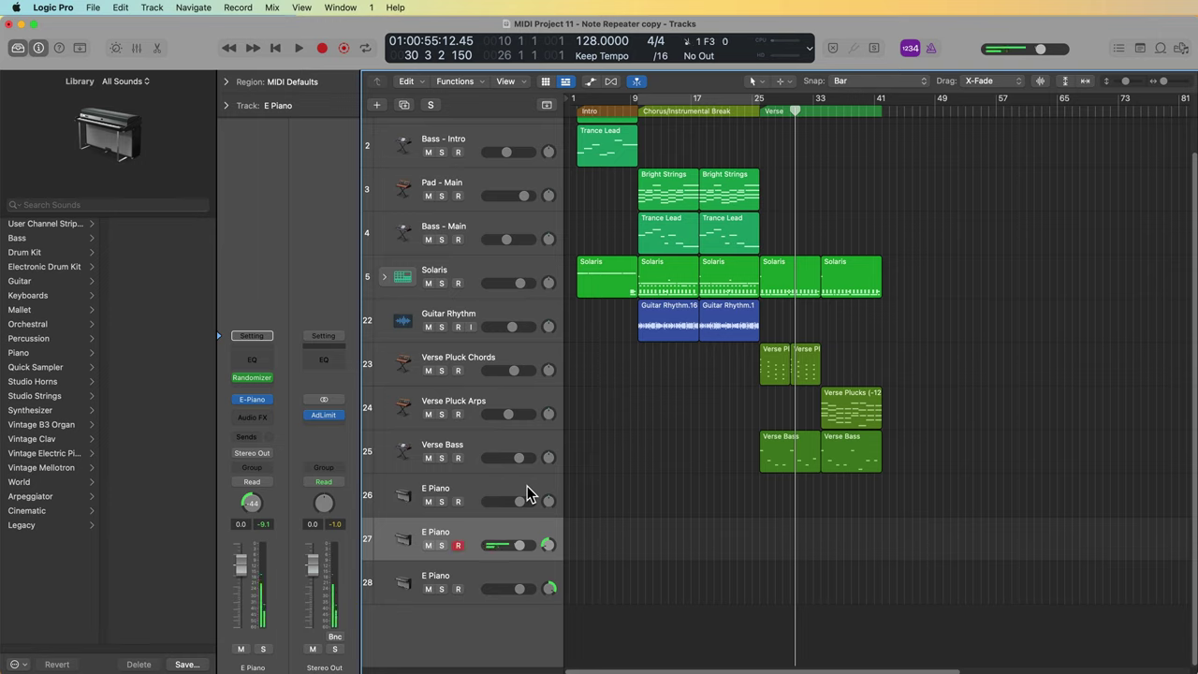
pyautogui.press('Down')
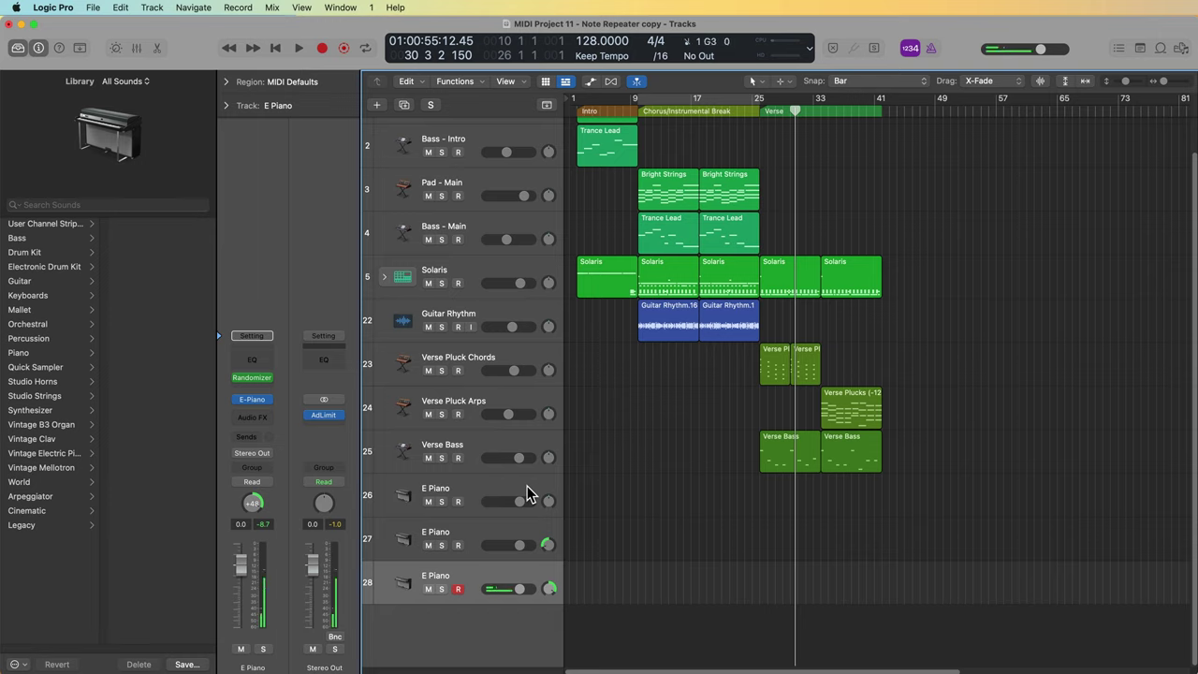
pyautogui.keyDown('shift'); pyautogui.click(527, 493); pyautogui.keyUp('shift')
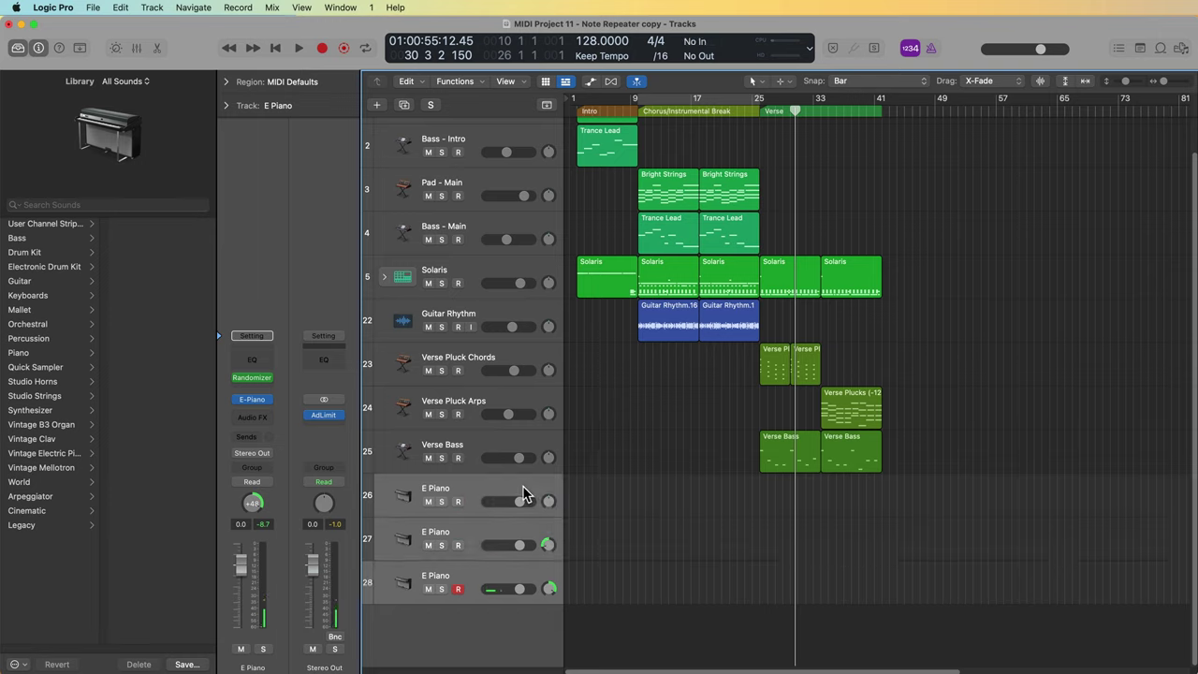
pyautogui.click(165, 6)
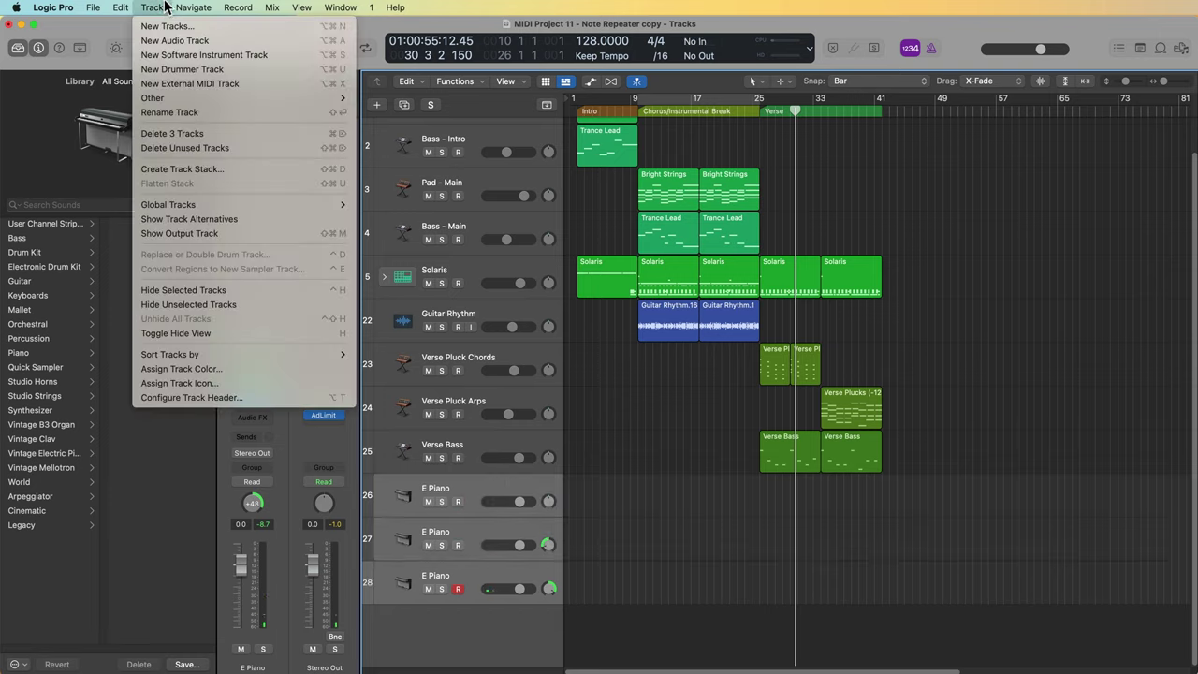
# Step: Stack the three E Piano tracks in a summing stack renamed 'Detuned E Piano'
pyautogui.click(272, 169)
pyautogui.click(698, 403)
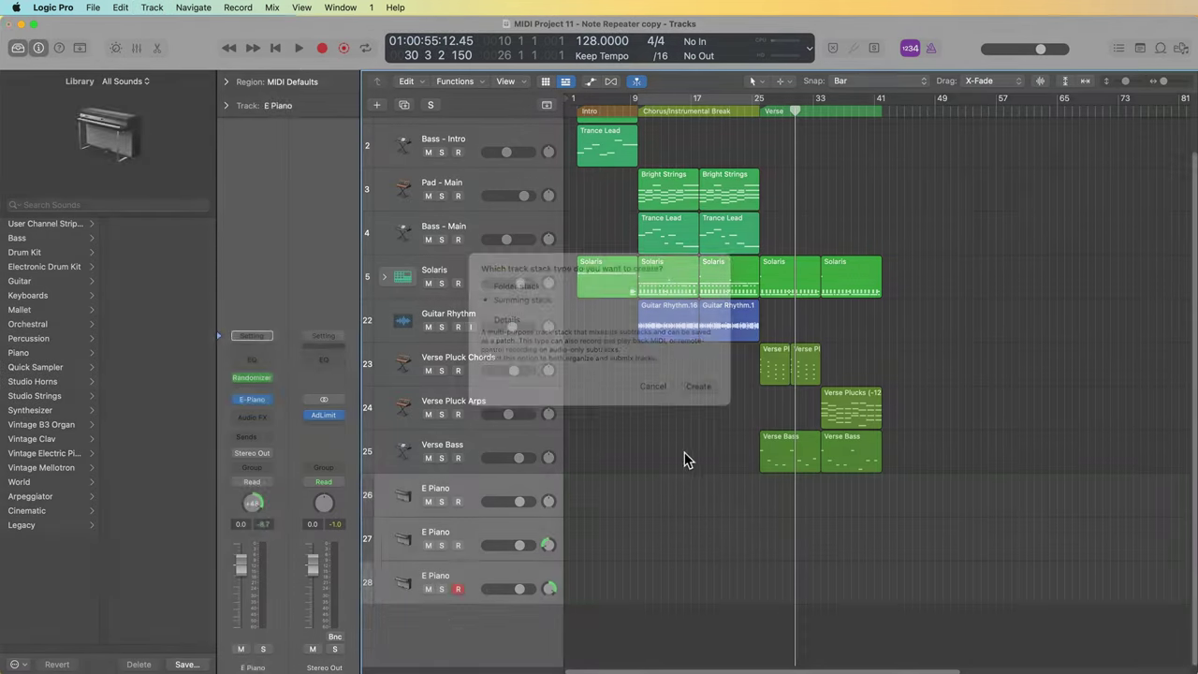
pyautogui.doubleClick(436, 488)
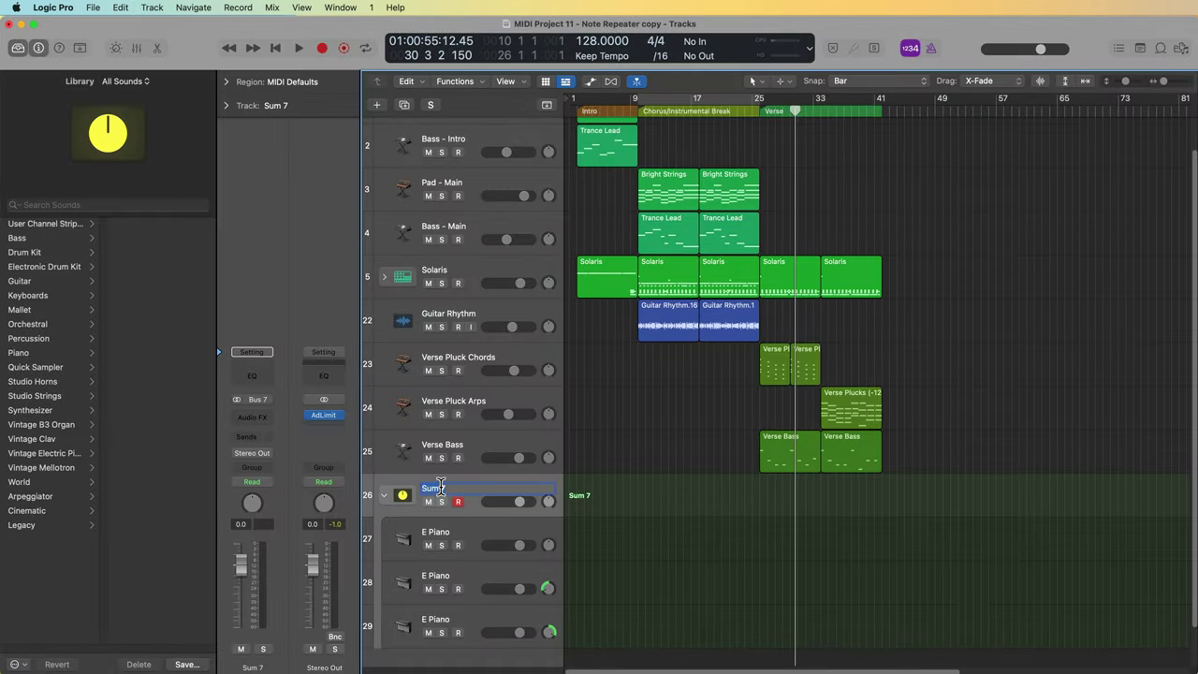
pyautogui.write('Detuned E Piano')
pyautogui.press('Return')
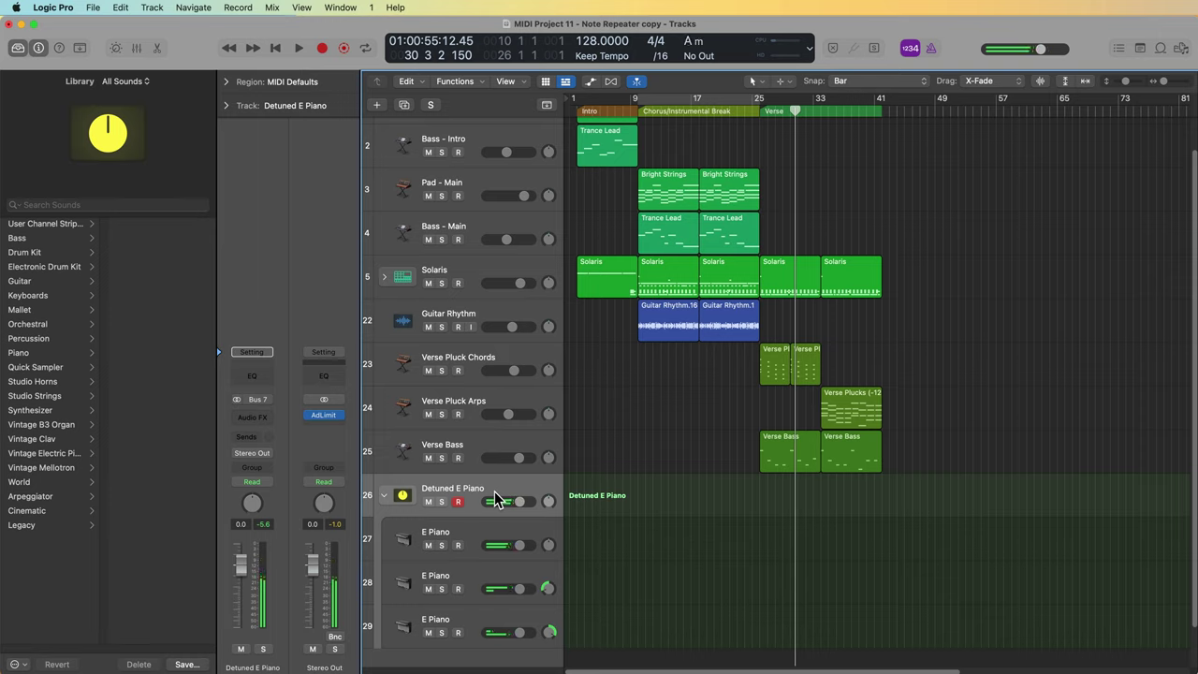
pyautogui.click(493, 568)
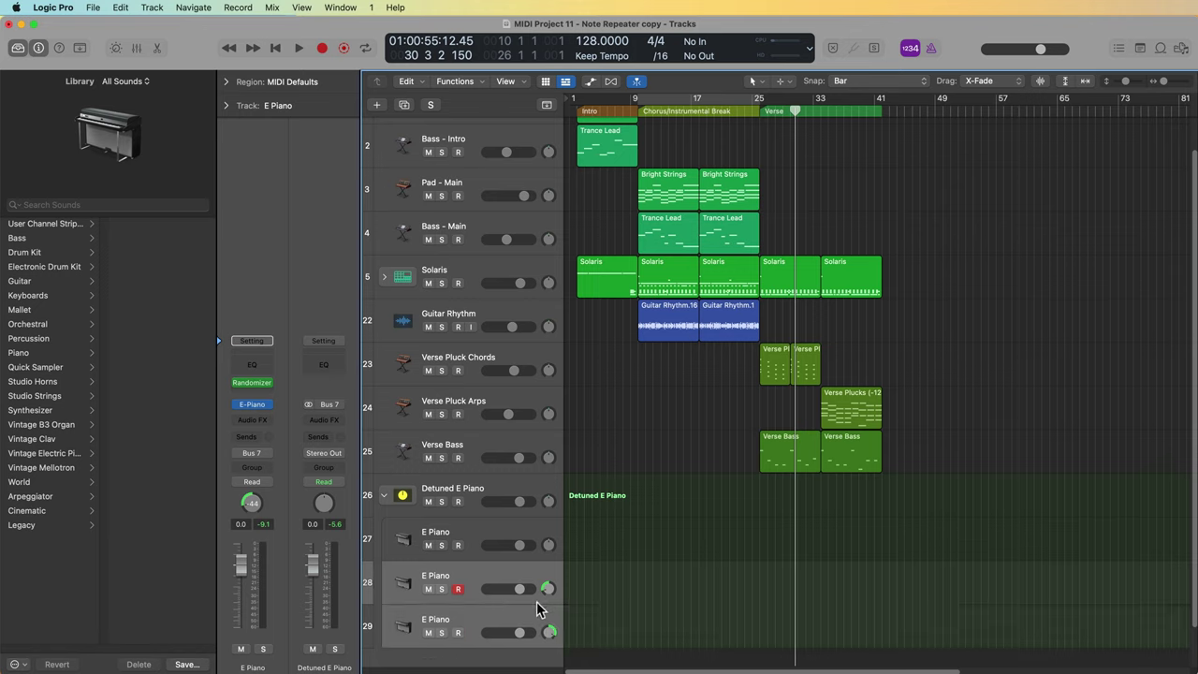
# Step: Lower the last E Piano layer's volume to about -13.6 dB and disarm its recording
pyautogui.moveTo(520, 588); pyautogui.dragTo(501, 589)
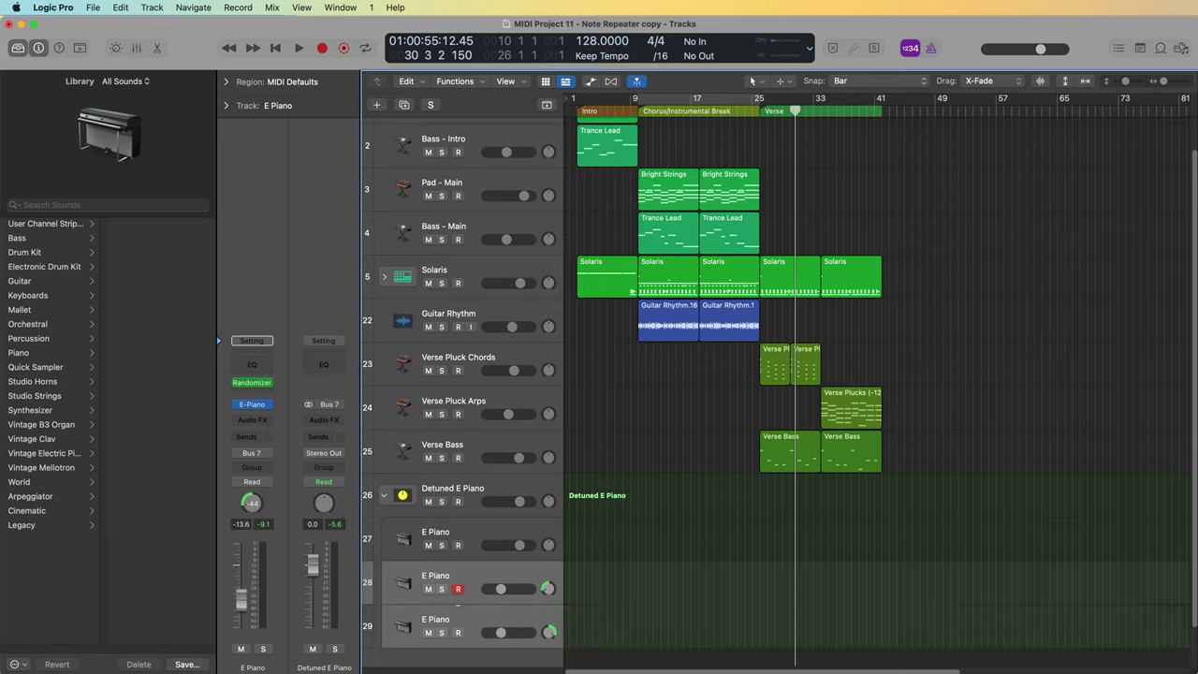
pyautogui.click(458, 588)
pyautogui.press('Up')
pyautogui.press('Up')
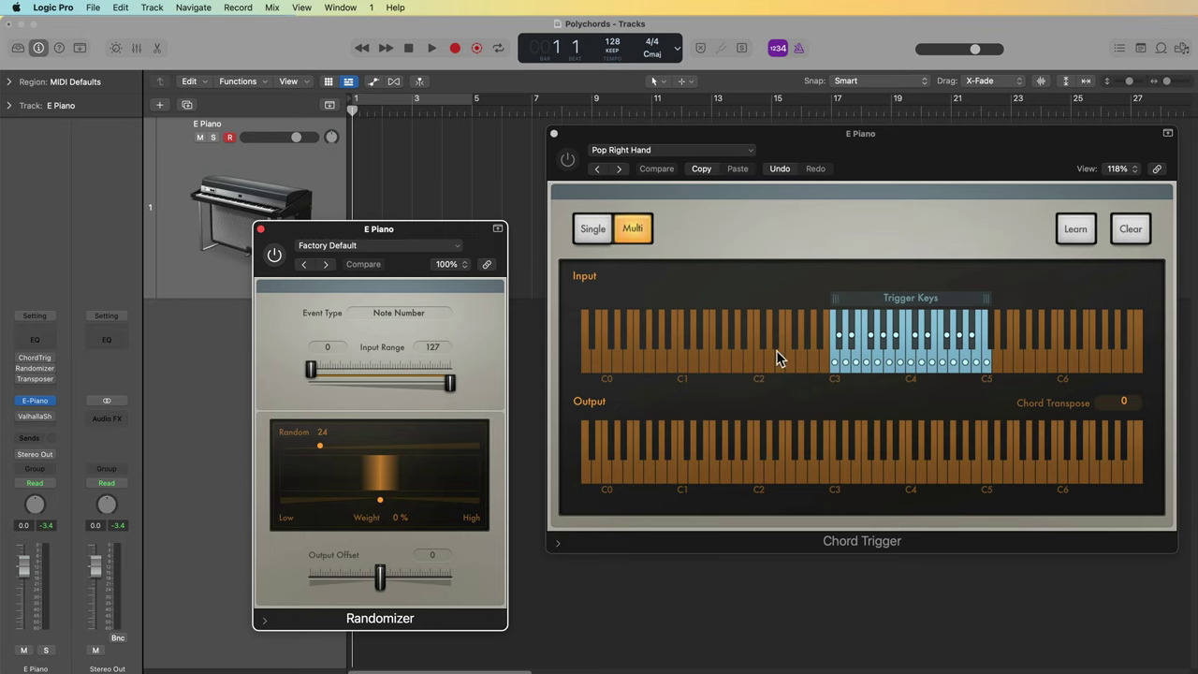
# Step: Open the Transposer and arrange its window alongside the Randomizer and Chord Trigger windows
pyautogui.click(32, 379)
pyautogui.moveTo(562, 316); pyautogui.dragTo(269, 57)
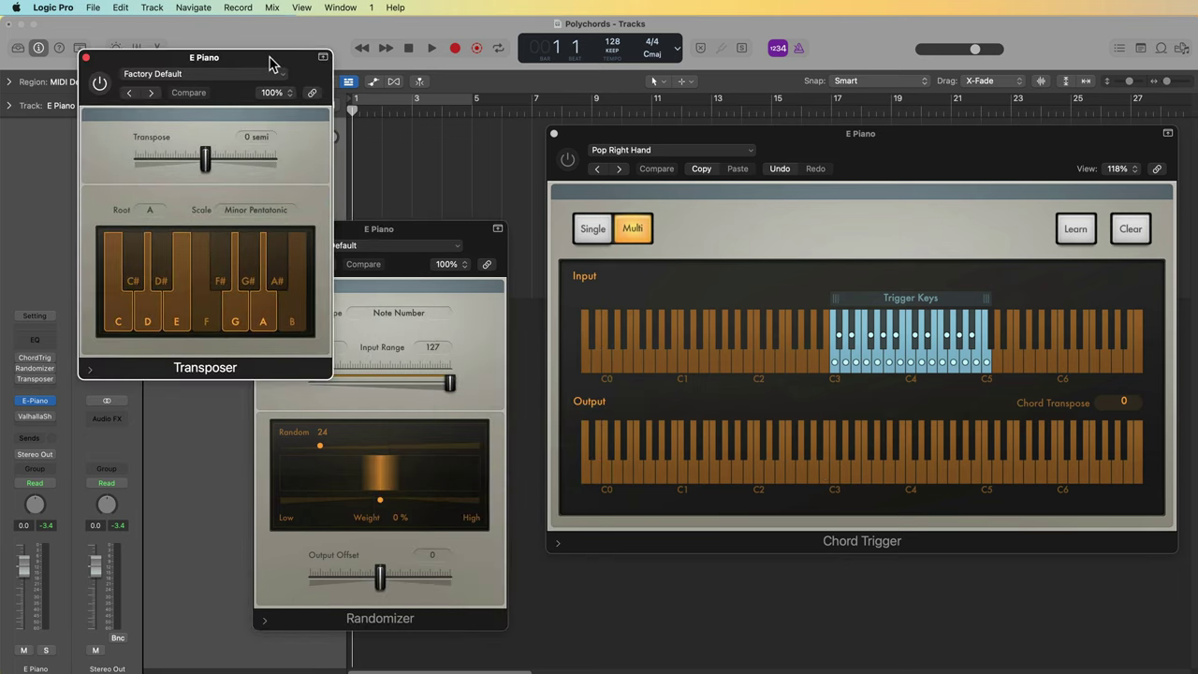
pyautogui.click(487, 346)
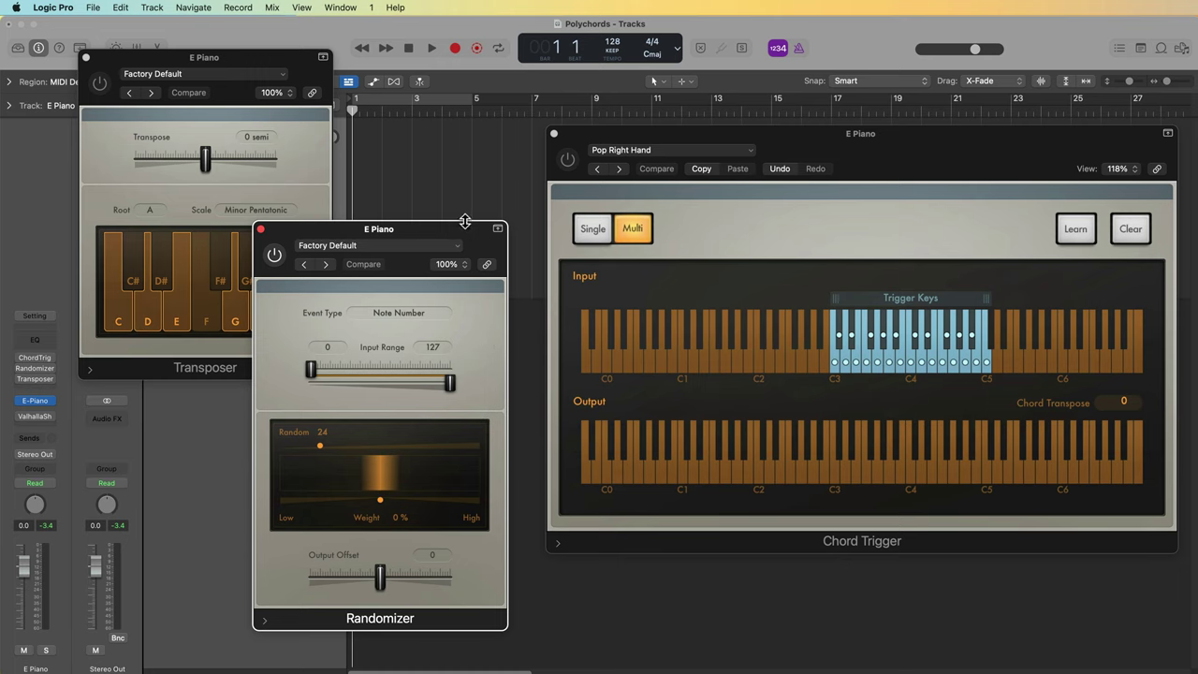
pyautogui.moveTo(465, 229); pyautogui.dragTo(508, 238)
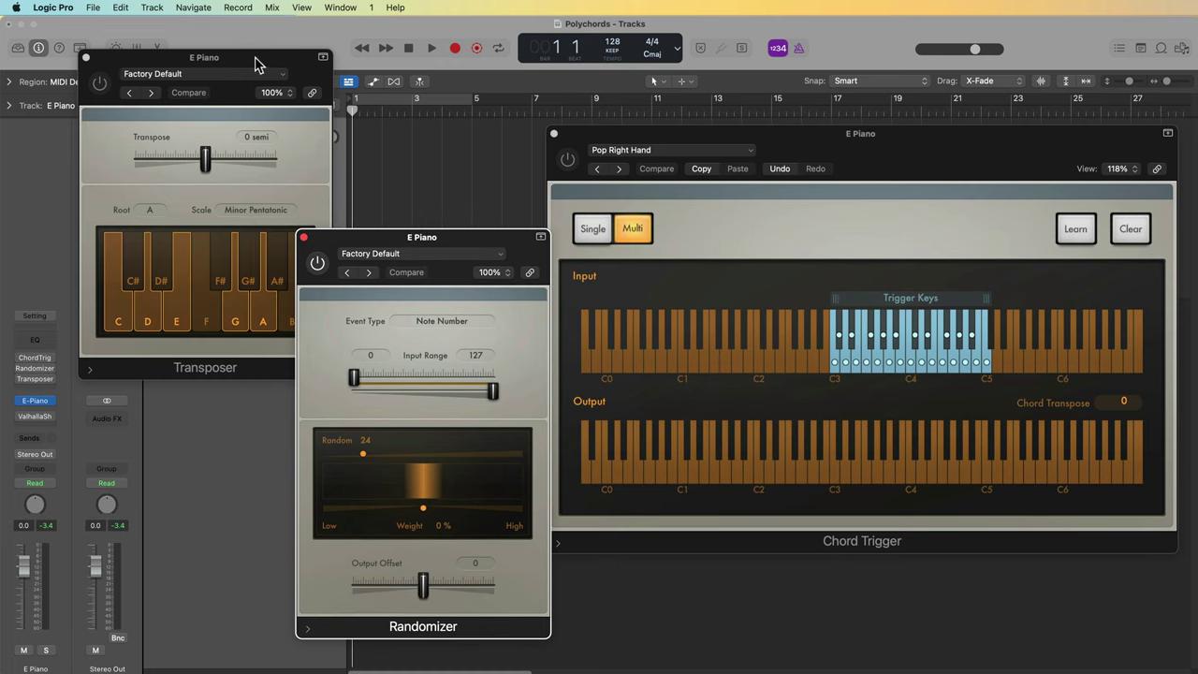
pyautogui.moveTo(251, 58); pyautogui.dragTo(234, 32)
pyautogui.moveTo(479, 239); pyautogui.dragTo(456, 234)
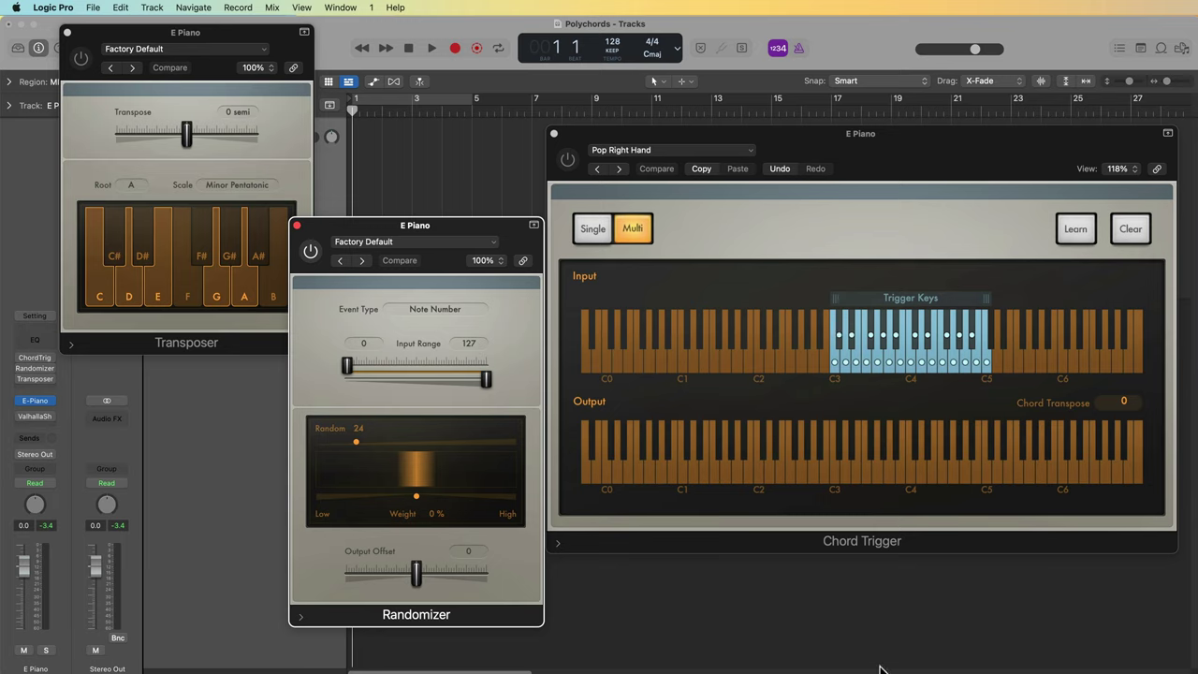
pyautogui.click(571, 174)
# Step: Browse Chord Trigger presets under Multi > Keyboard Voicings, keeping Pop Right Hand
pyautogui.click(668, 151)
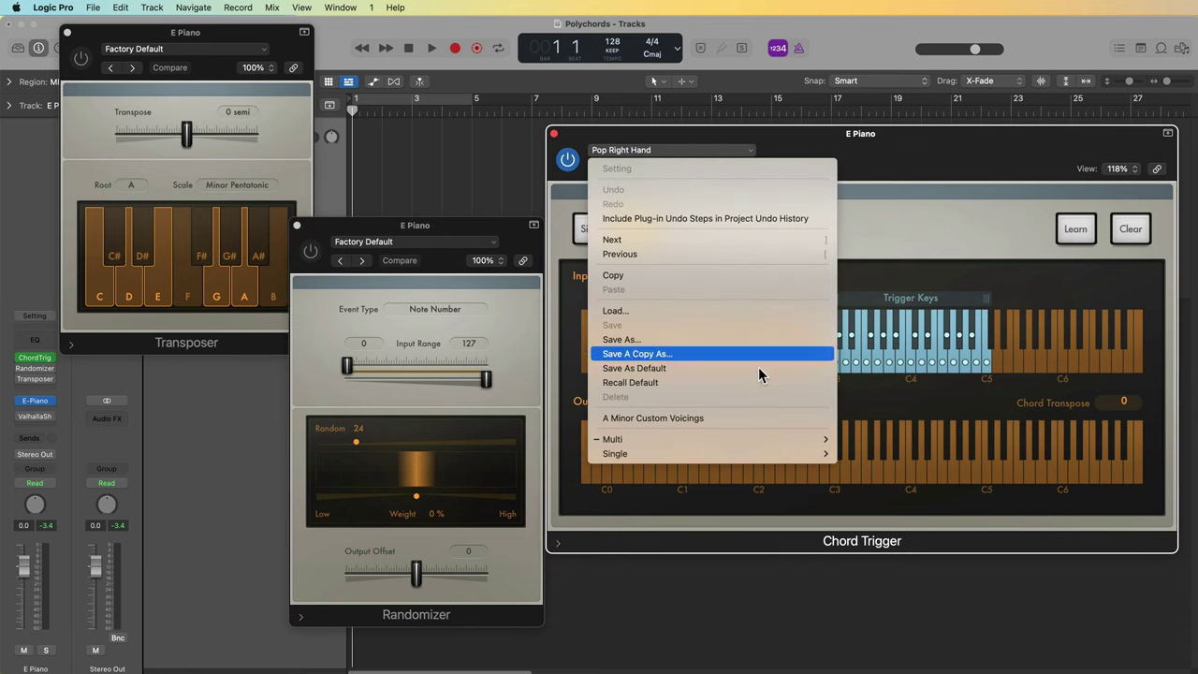
pyautogui.moveTo(792, 440)
pyautogui.moveTo(871, 452)
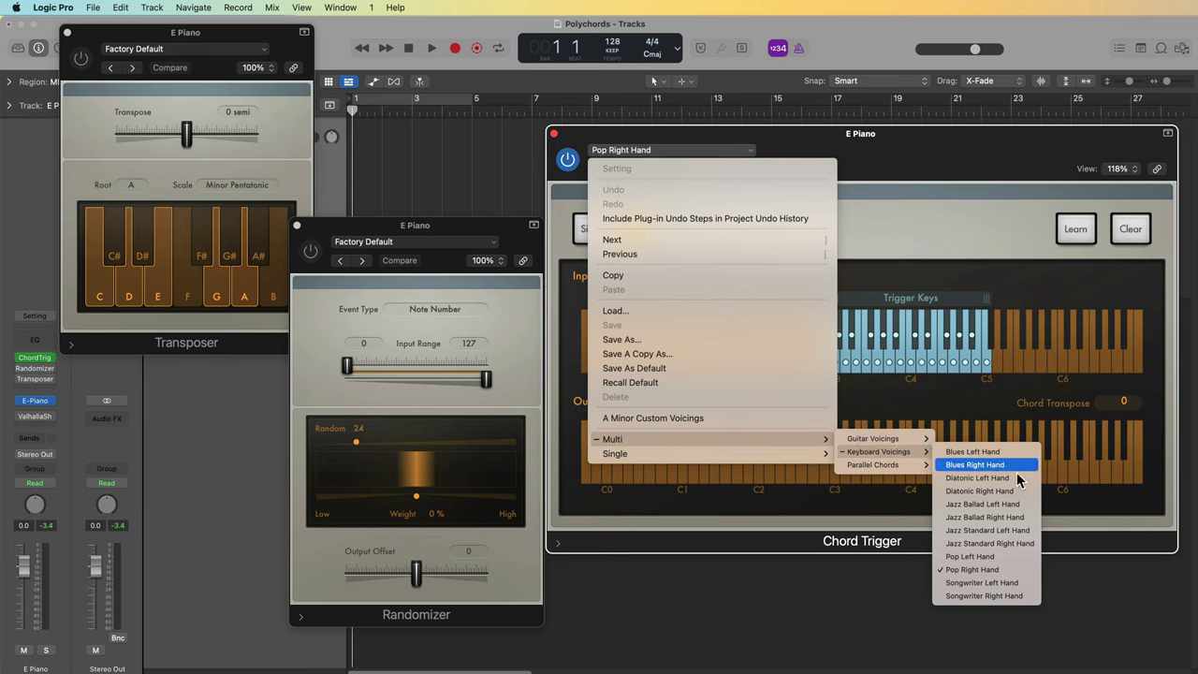
pyautogui.click(964, 236)
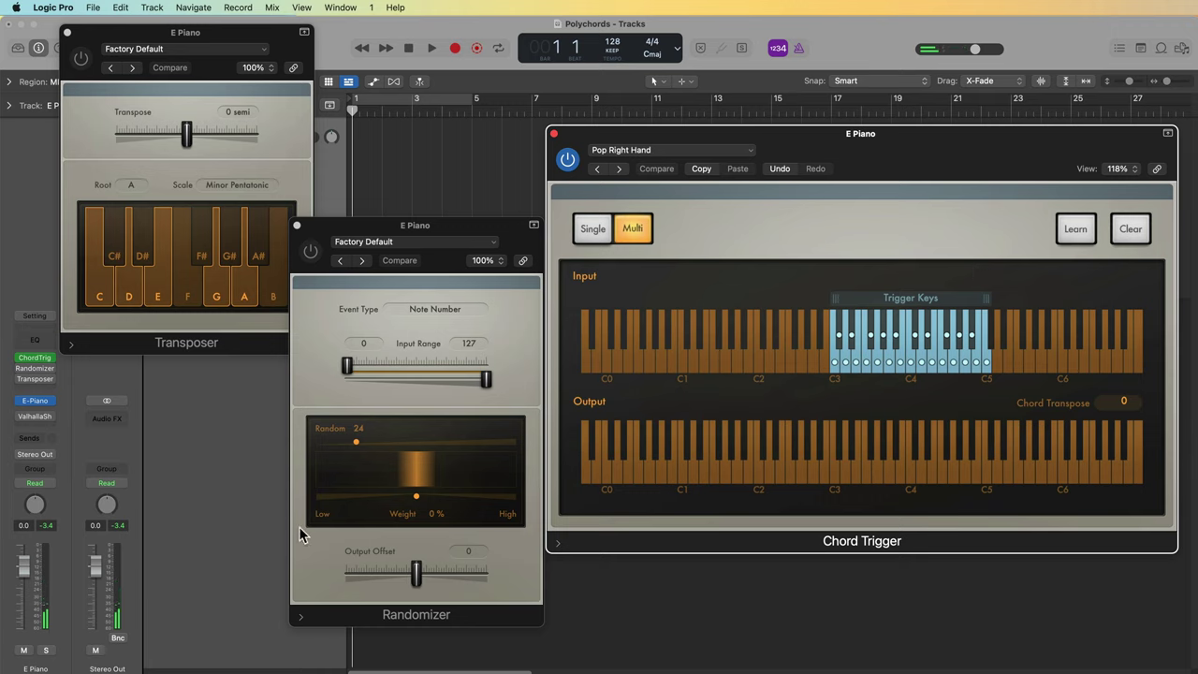
# Step: Switch on the Randomizer with Note Number kept as its event type
pyautogui.click(314, 270)
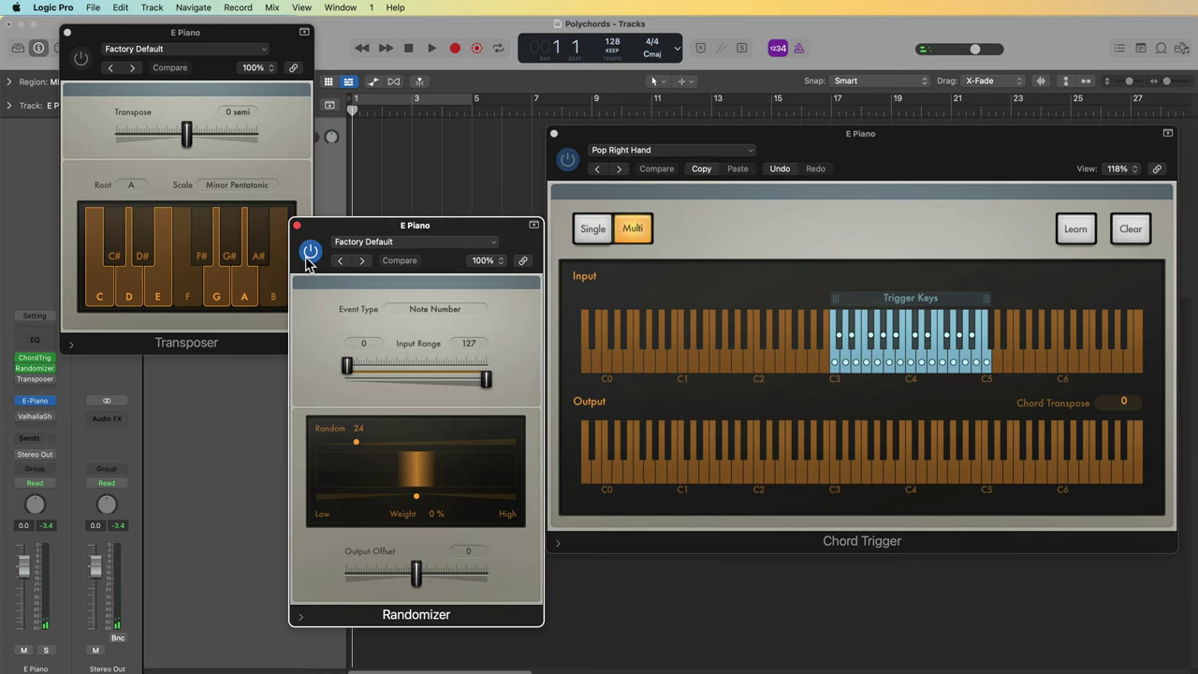
pyautogui.click(424, 309)
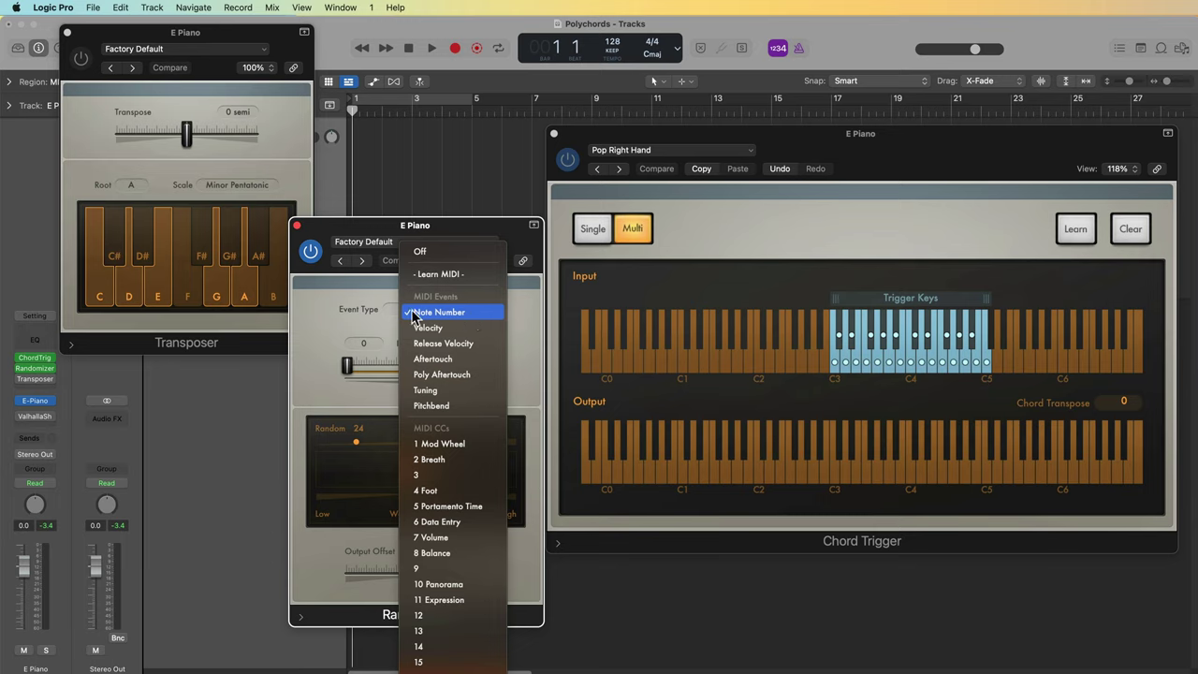
pyautogui.click(343, 320)
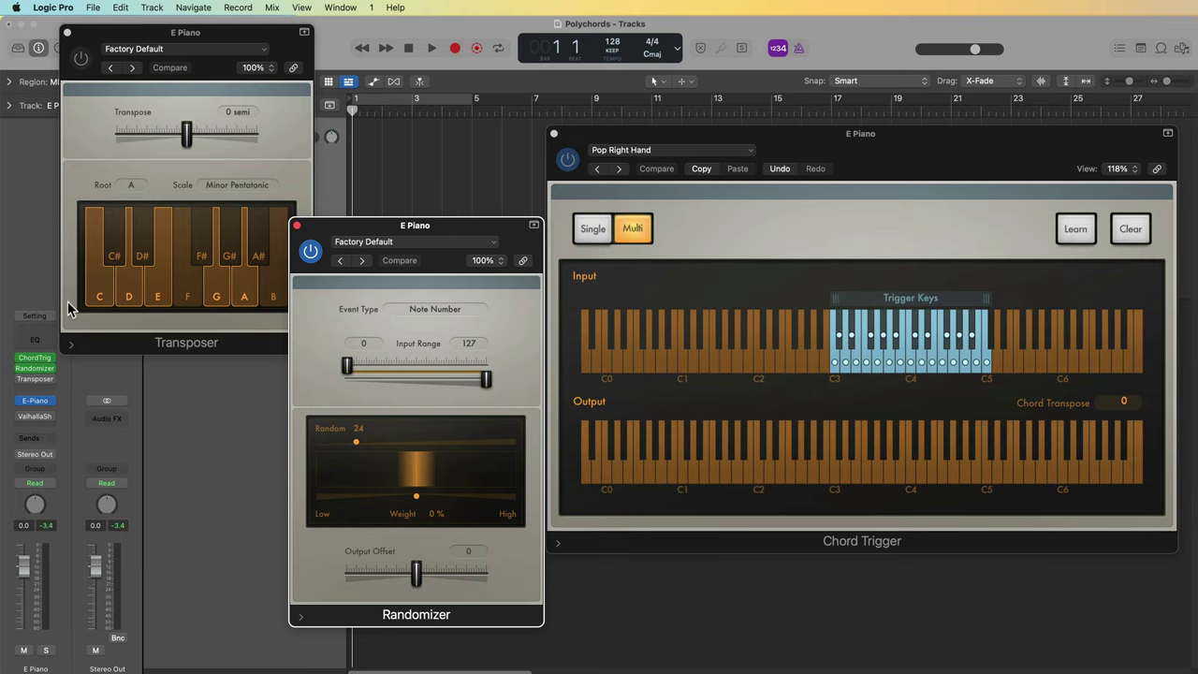
pyautogui.click(20, 378)
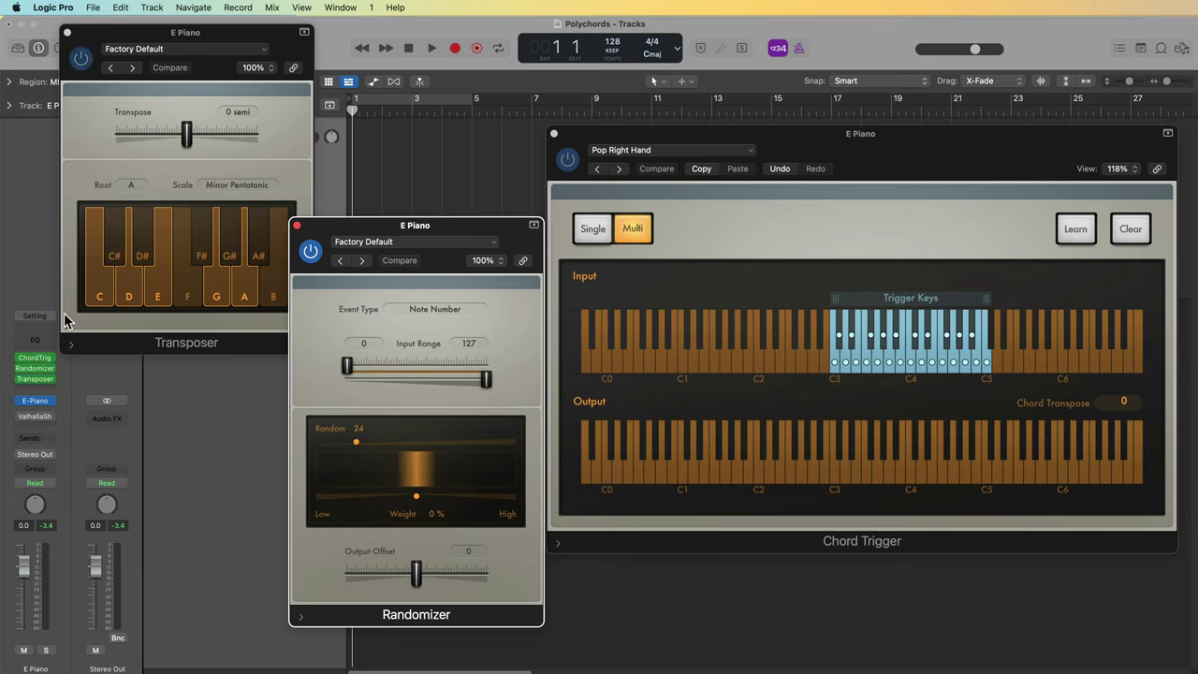
# Step: Keep the Transposer's scale at Minor Pentatonic and bring the Randomizer window forward
pyautogui.click(94, 133)
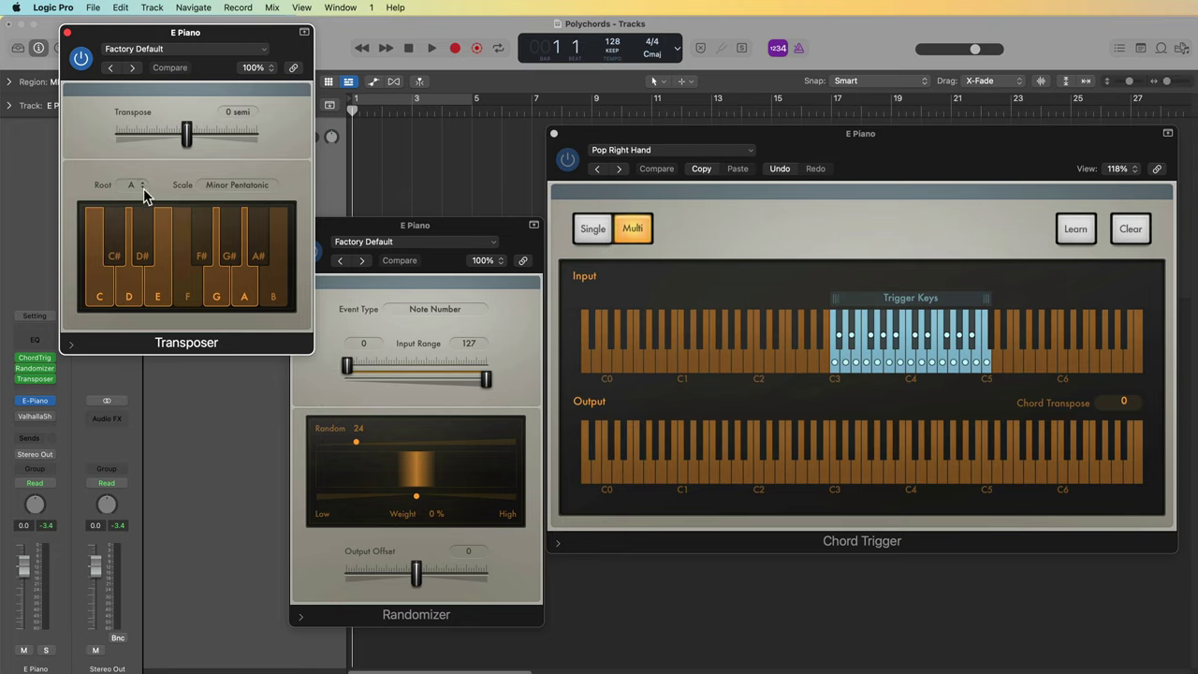
pyautogui.click(225, 187)
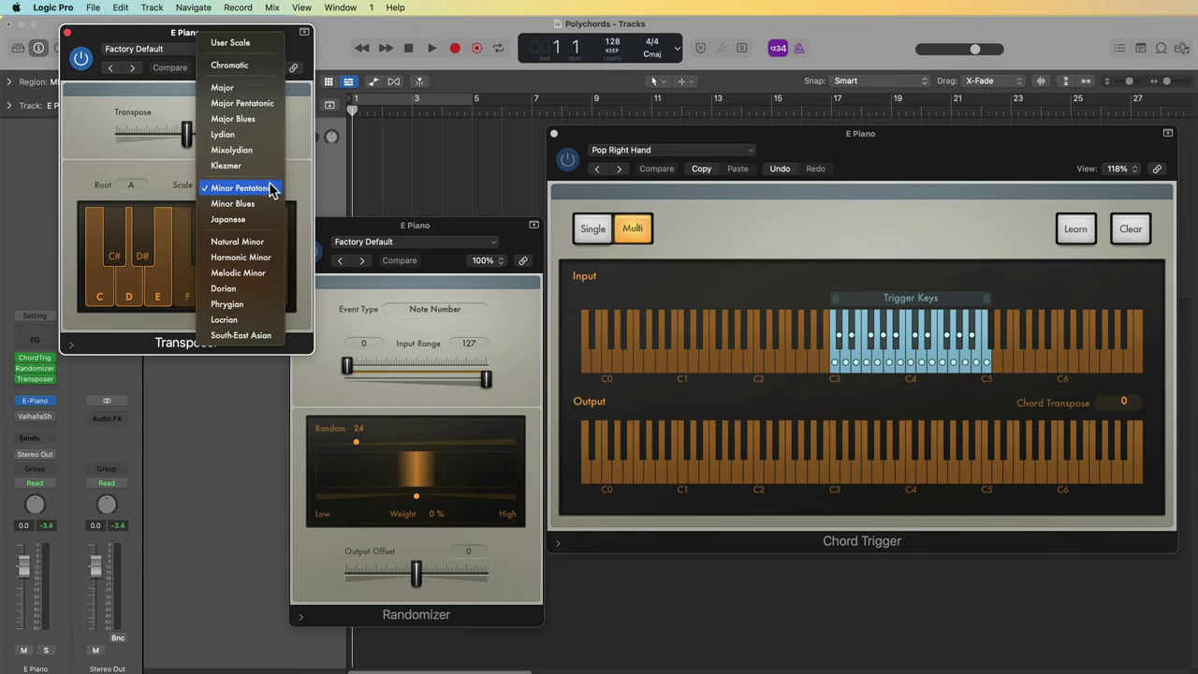
pyautogui.click(269, 188)
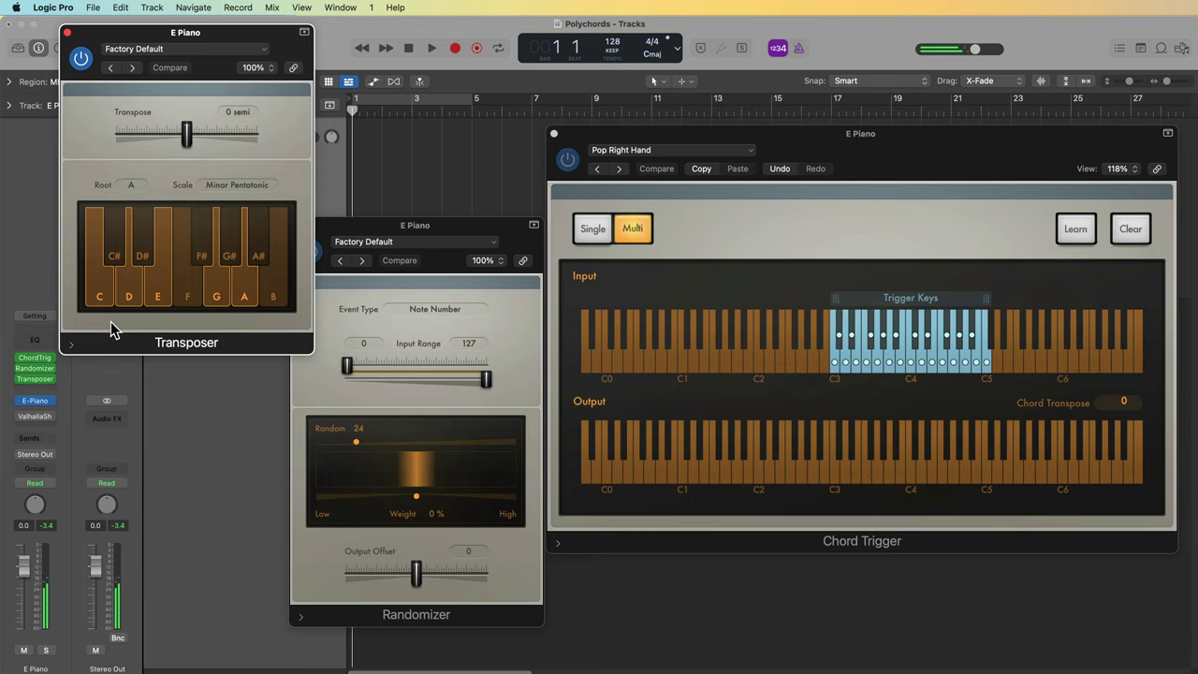
pyautogui.click(500, 322)
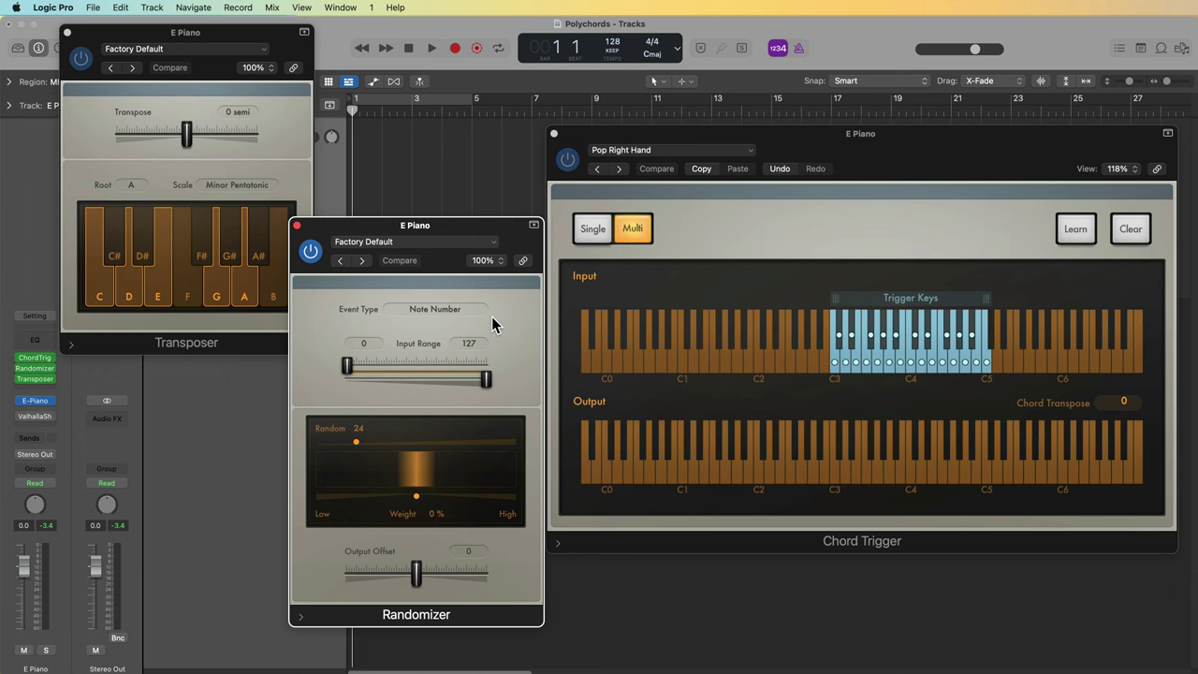
pyautogui.click(35, 416)
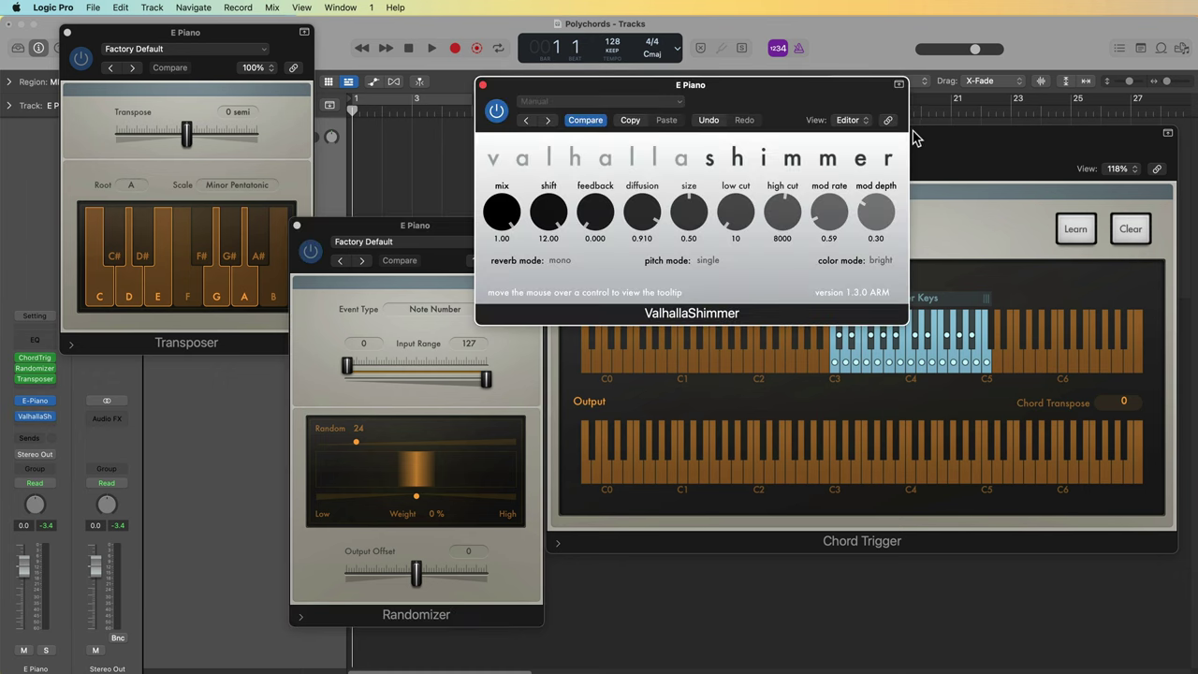
# Step: Position the ValhallaShimmer window below Chord Trigger and return its mix to 1.00
pyautogui.moveTo(833, 94); pyautogui.dragTo(1092, 457)
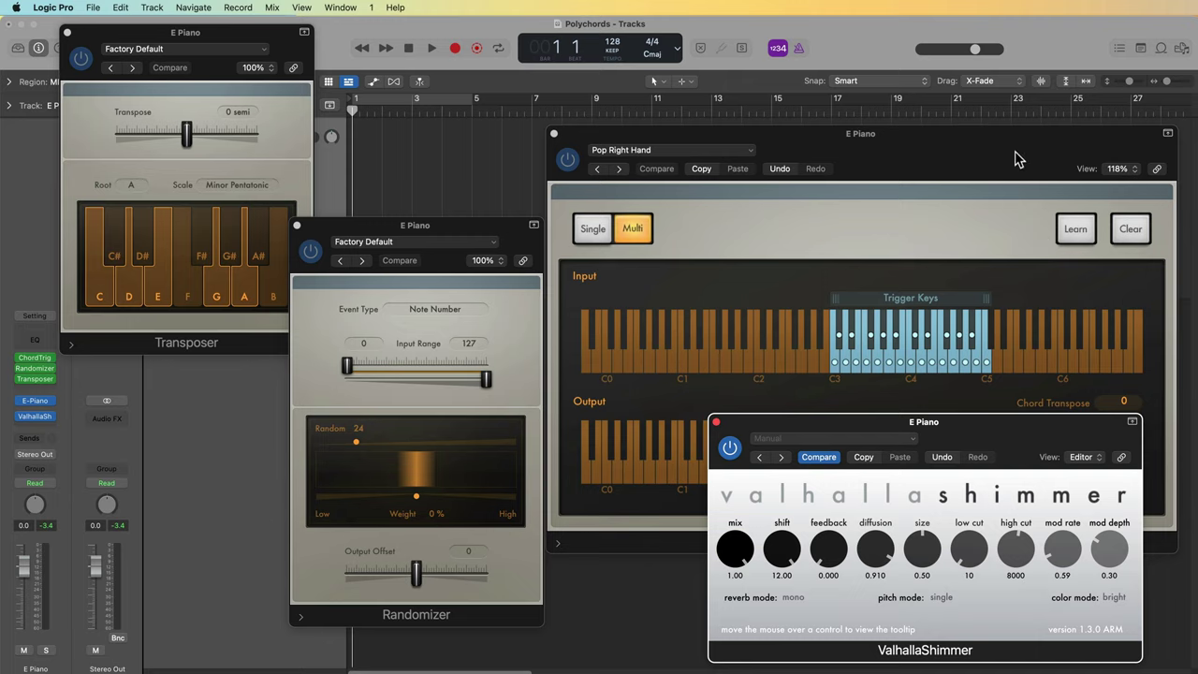
pyautogui.moveTo(1017, 156); pyautogui.dragTo(1011, 63)
pyautogui.click(1057, 482)
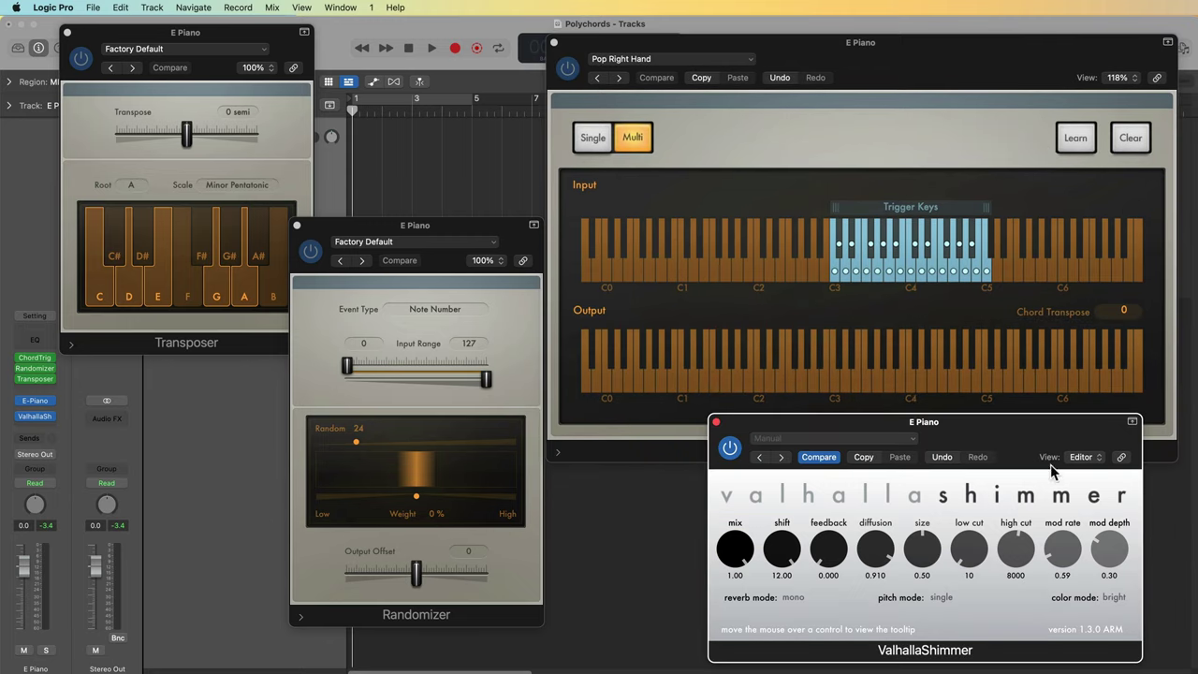
pyautogui.moveTo(1058, 428); pyautogui.dragTo(1060, 408)
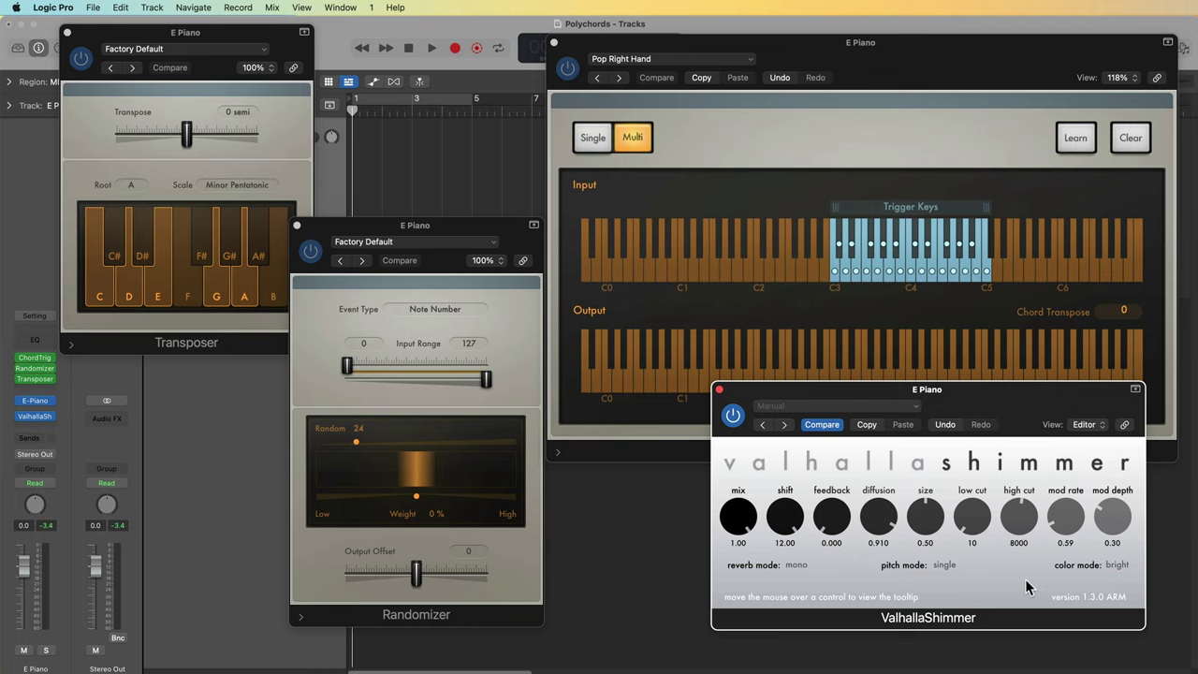
pyautogui.moveTo(739, 520); pyautogui.dragTo(748, 587)
pyautogui.moveTo(755, 535); pyautogui.dragTo(753, 433)
pyautogui.click(514, 342)
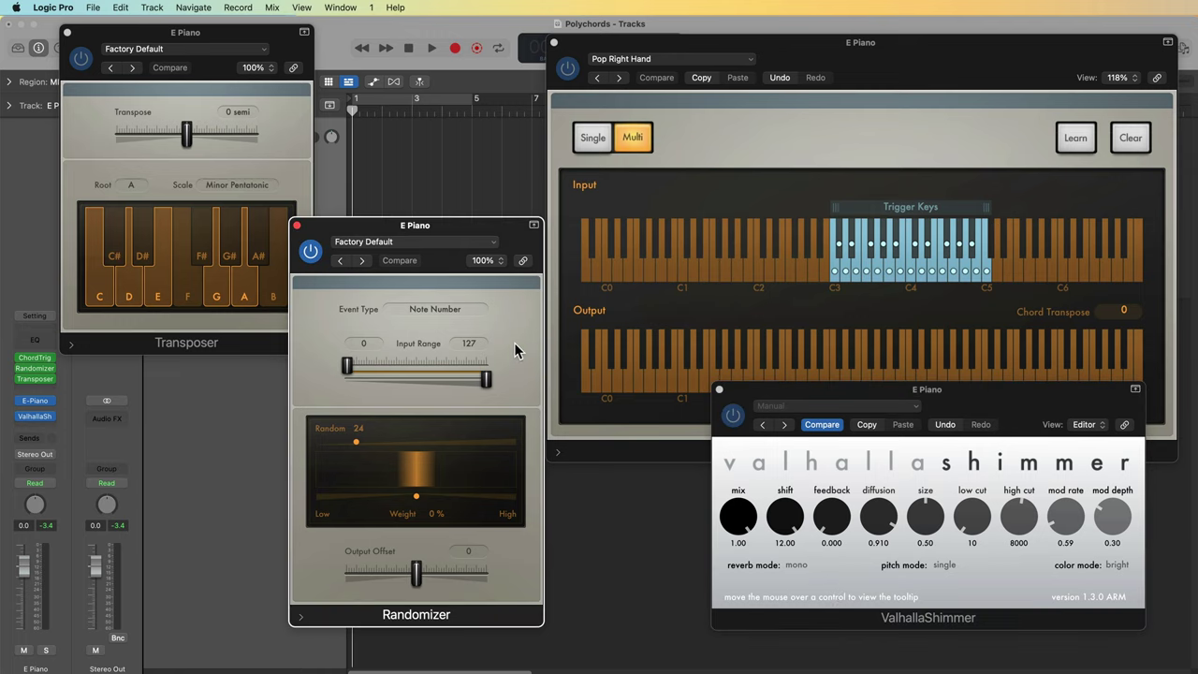